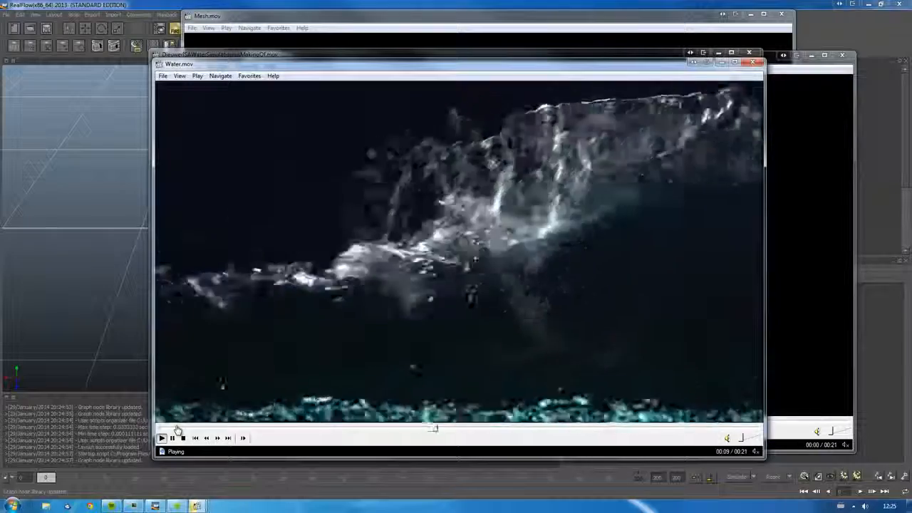
Step: Play the finished Water.mov render from the start and examine the wave's look
left_click(164, 430)
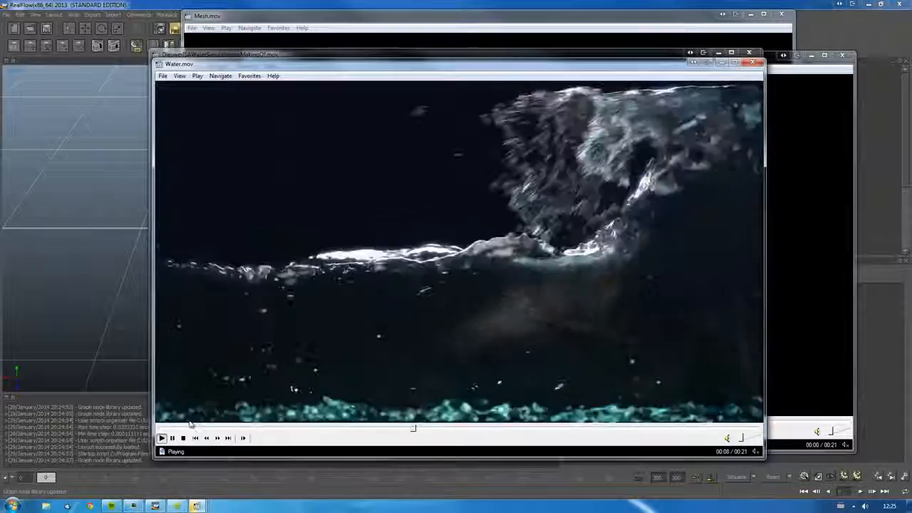
left_click(191, 426)
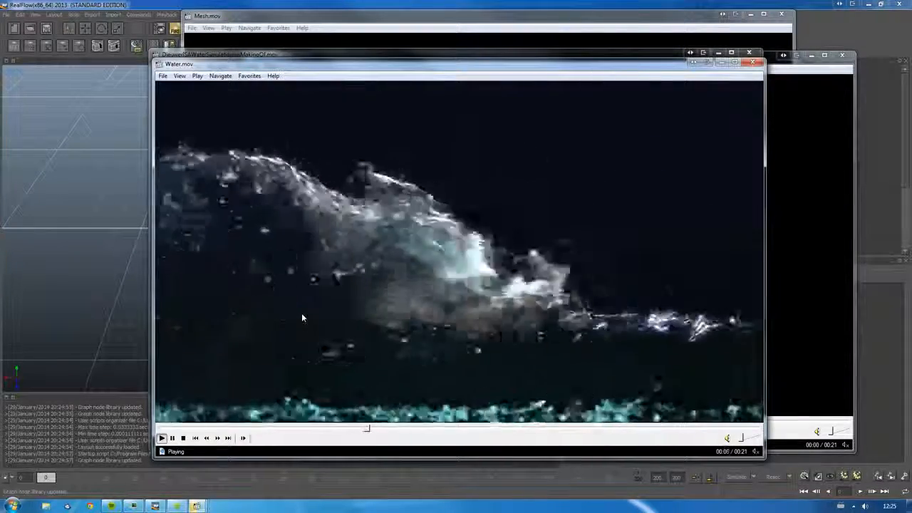
left_click(163, 428)
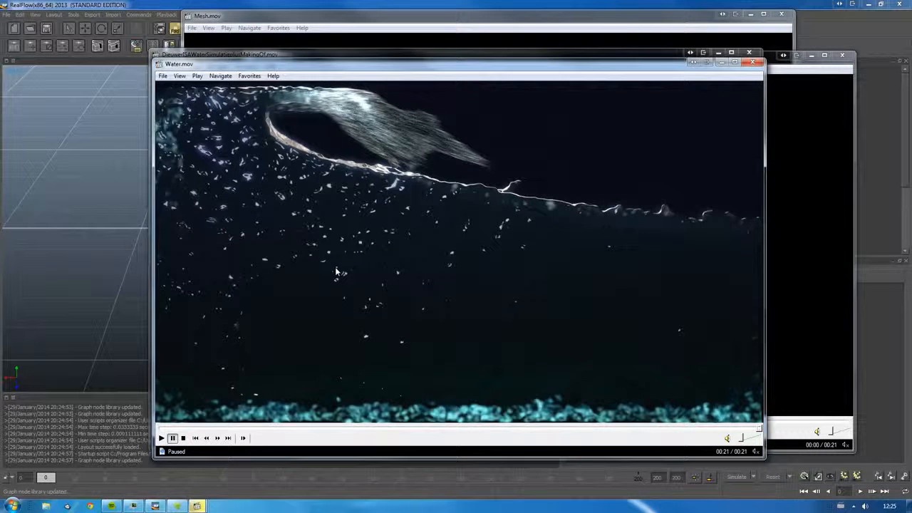
Step: Move the Water.mov window aside and play the Naiad simulation part of the making-of video
left_click_drag(424, 67, 335, 116)
left_click(347, 56)
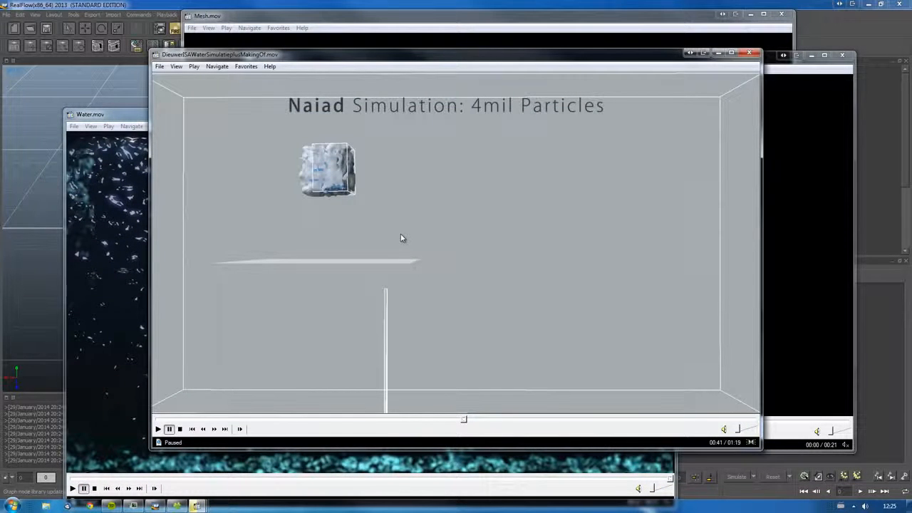
left_click(139, 405)
left_click(410, 105)
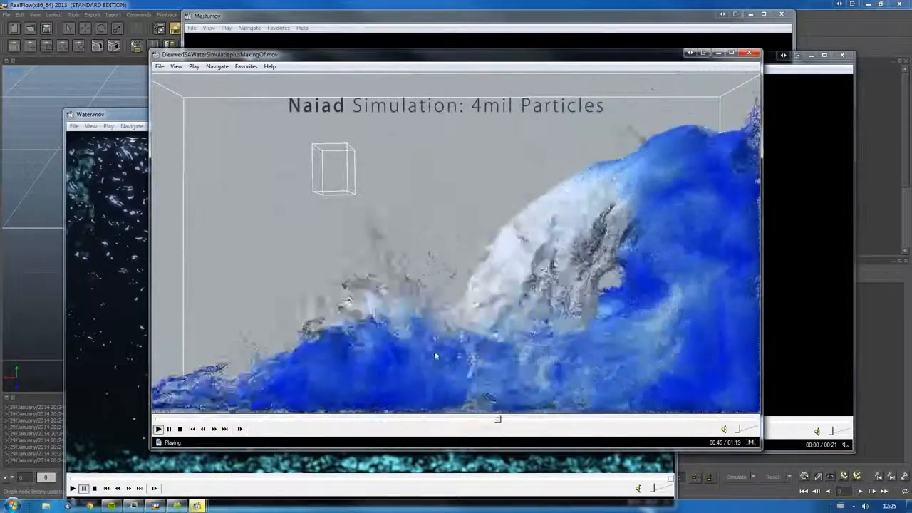
left_click(443, 328)
Step: Play Particles.mov to examine the particle pass and pause it
left_click(832, 273)
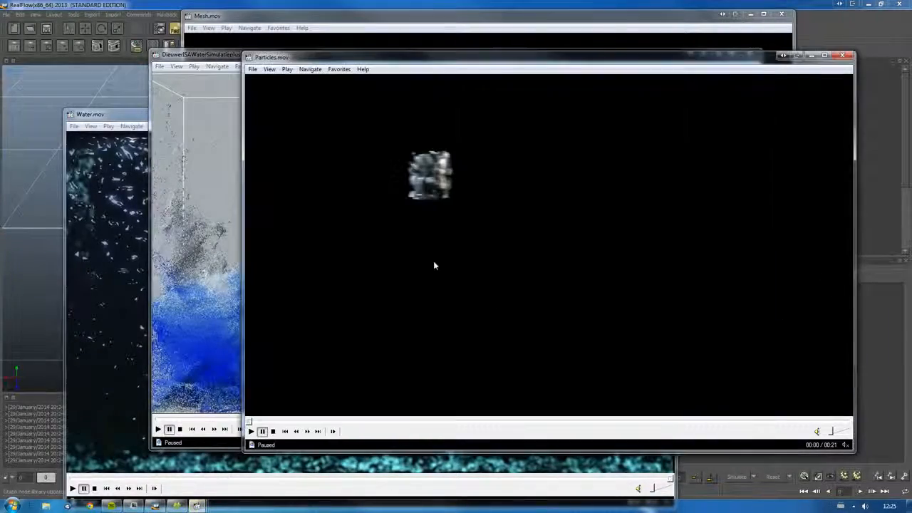
key("space")
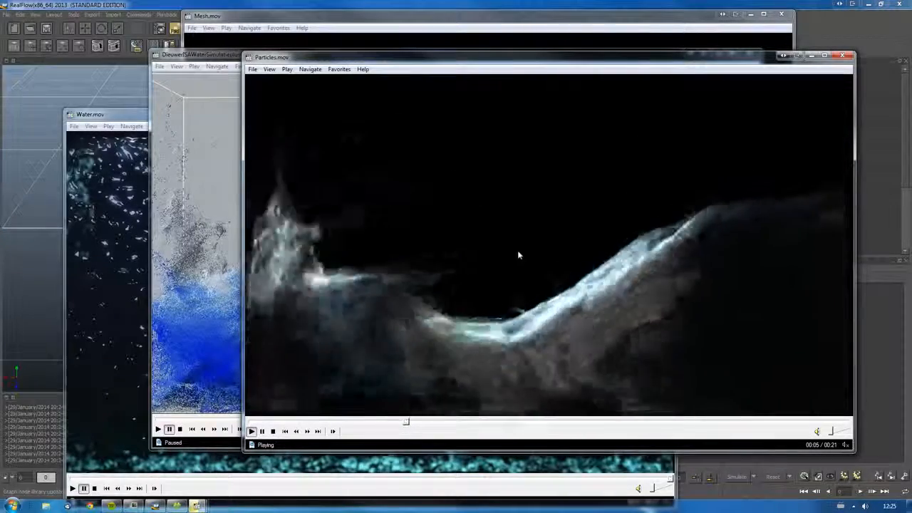
key("space")
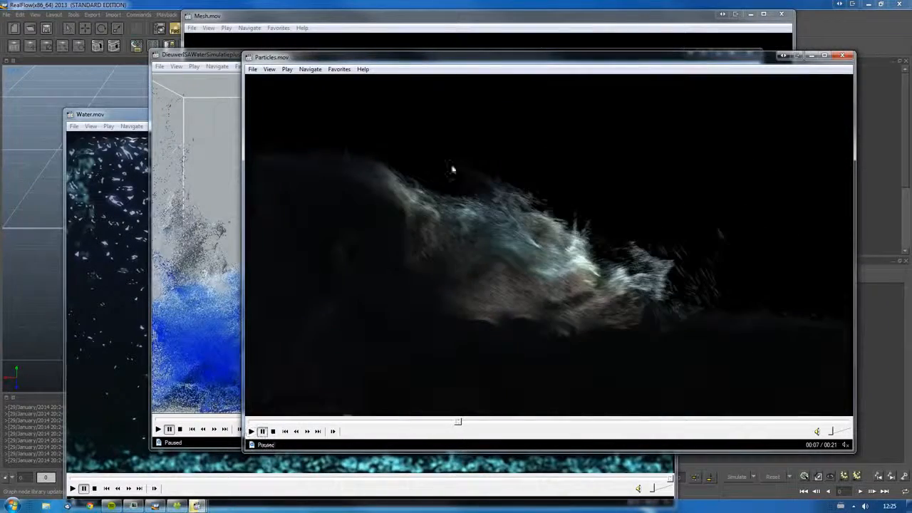
Step: Play and pause Mesh.mov to examine the mesh pass, and replay the Water.mov composite for comparison
left_click(389, 41)
left_click_drag(213, 381, 147, 378)
key("space")
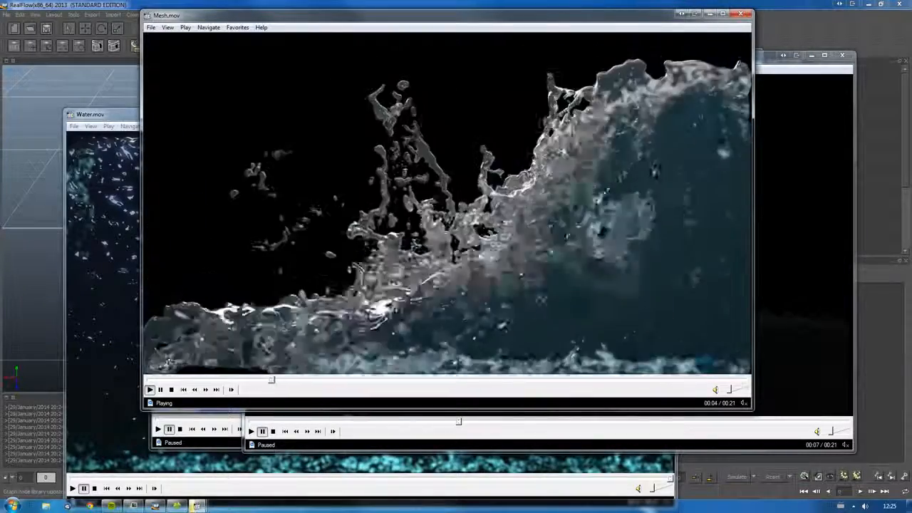
key("space")
left_click_drag(121, 479, 53, 474)
key("space")
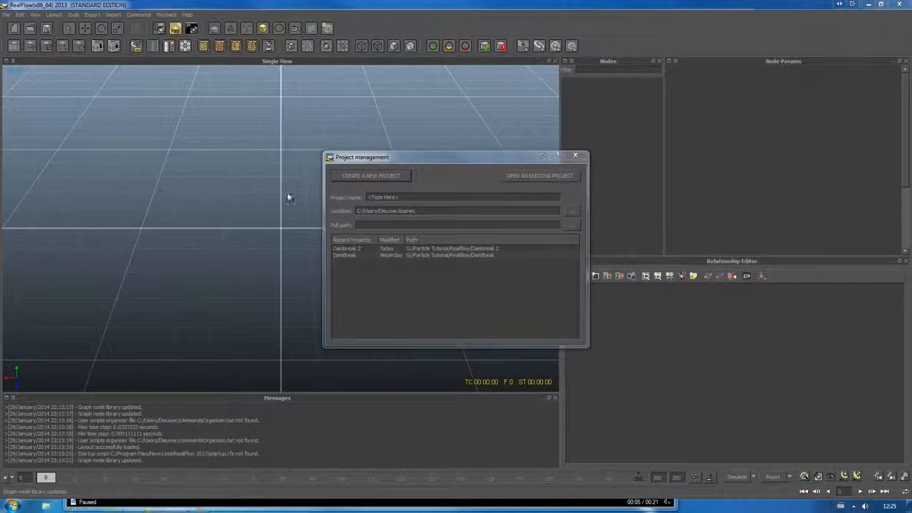
Step: Set the new project's location to the Aquarium Tutorial folder on Local Disk (G:)
left_click(573, 212)
scroll(521, 244, "up", 5)
left_click(394, 249)
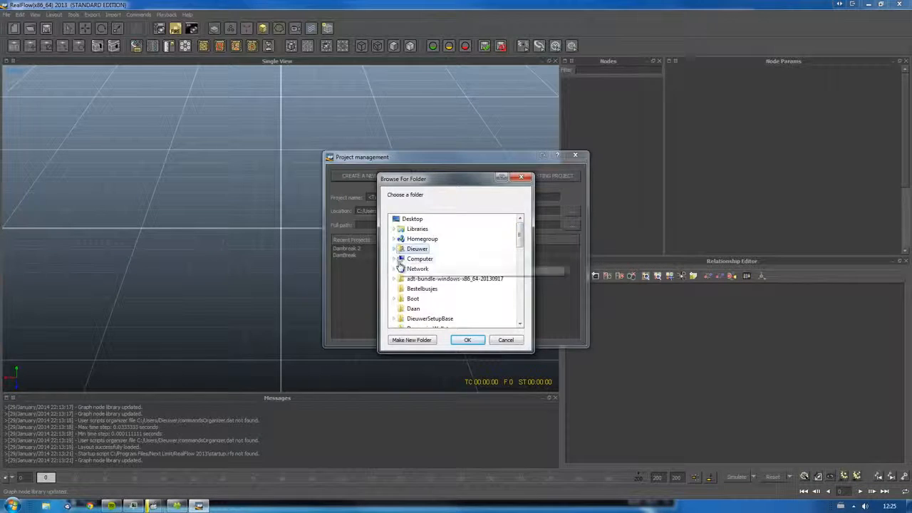
left_click(394, 258)
left_click(419, 271)
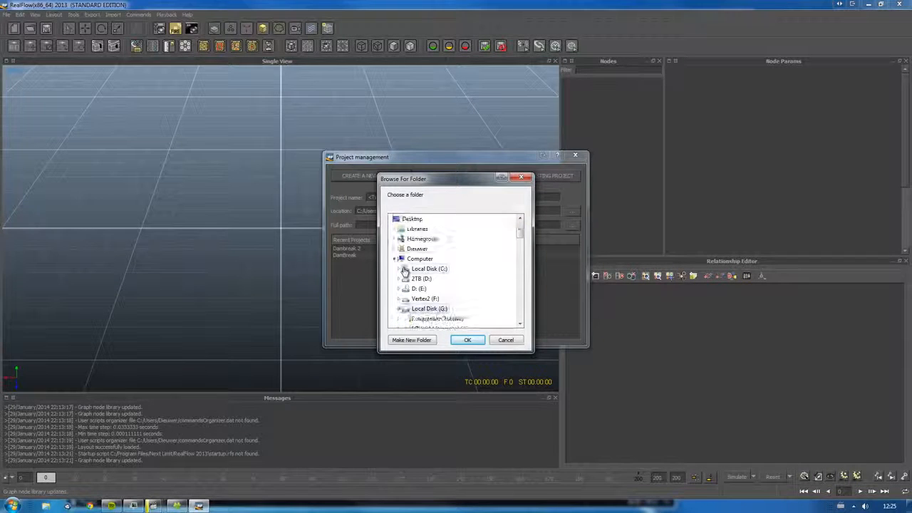
left_click(424, 319)
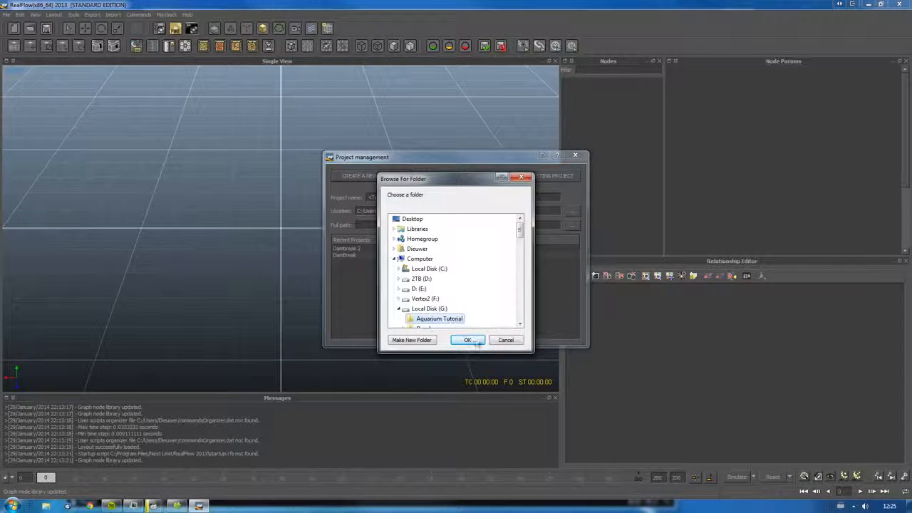
left_click(468, 340)
Step: Name the project AquariumSim1 and create it
left_click(400, 199)
type("Aqu")
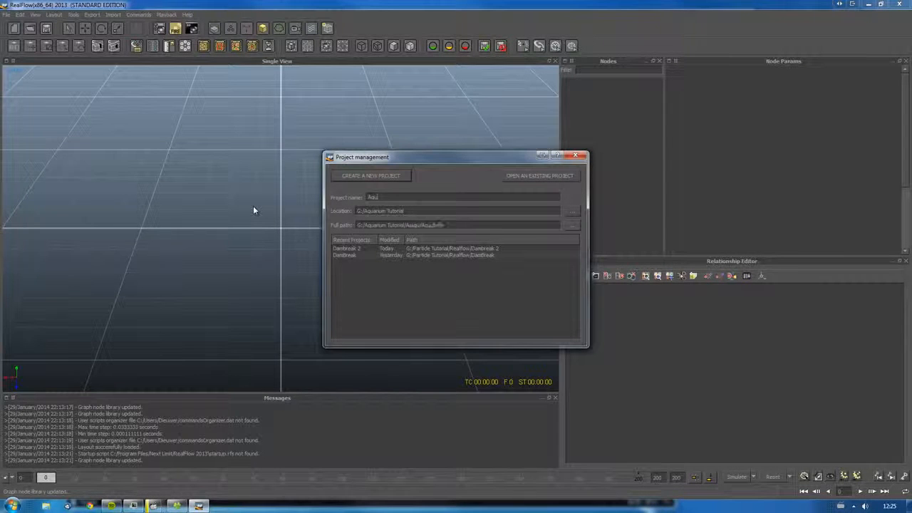
type("ariumSim1")
left_click(376, 176)
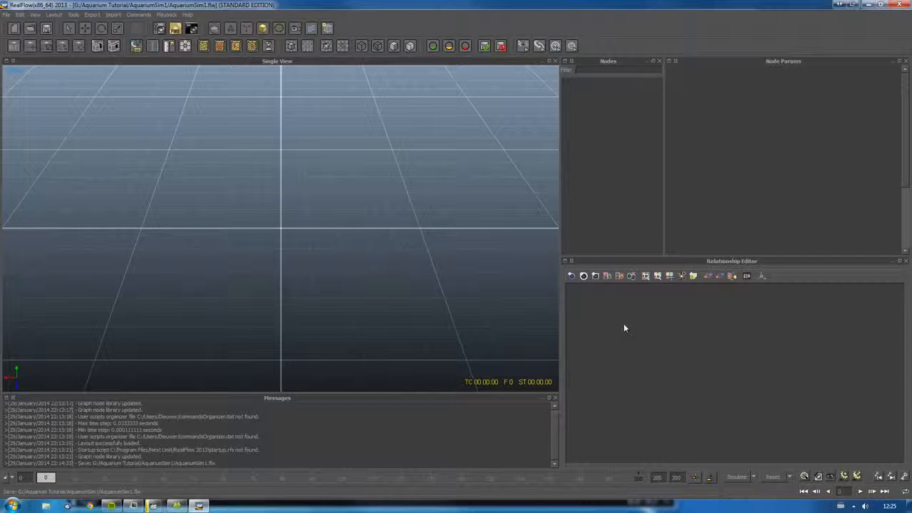
Step: Add a Hybrido domain in the Relationship Editor and arrange its node beside the hub
middle_click_drag(325, 254, 312, 268)
right_click(708, 348)
left_click(662, 342)
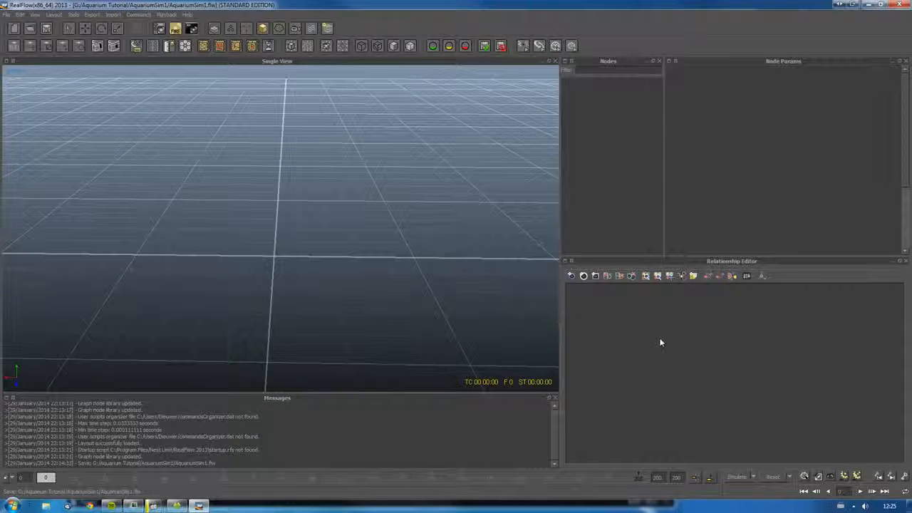
right_click(660, 342)
mouse_move(687, 354)
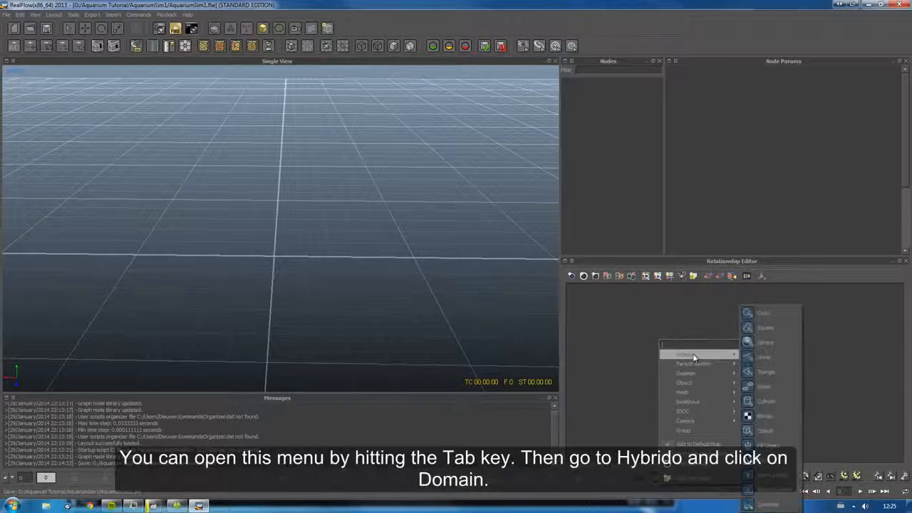
left_click(759, 341)
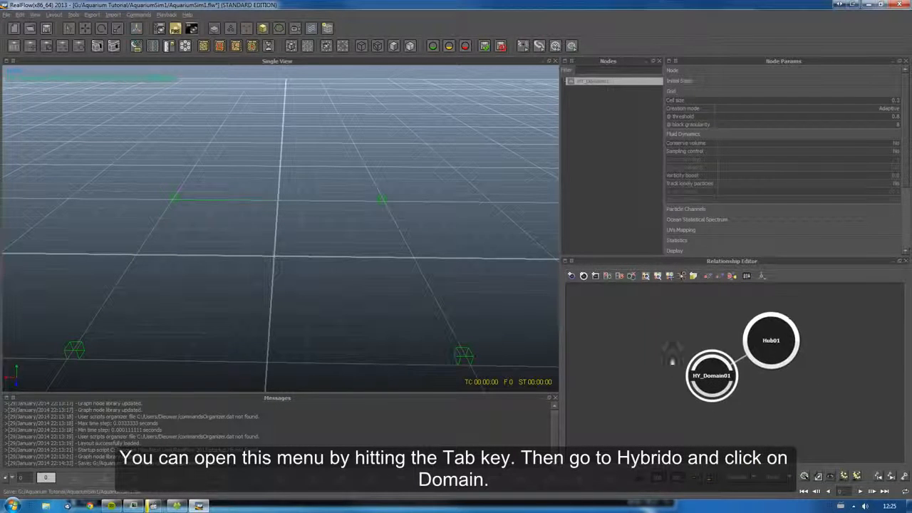
left_click(786, 381)
left_click_drag(714, 381, 657, 352)
left_click_drag(784, 384, 753, 356)
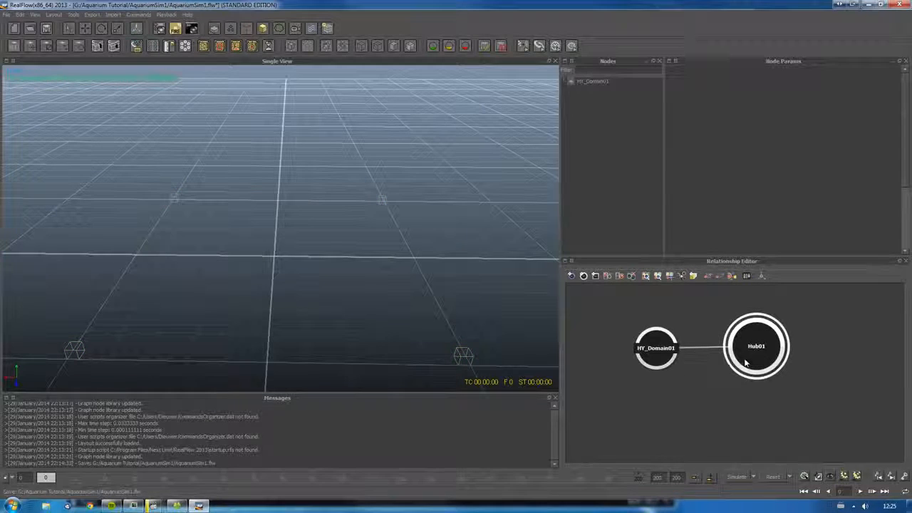
Step: Set the Hybrido domain's grid cell size to 0.1
left_click(669, 356)
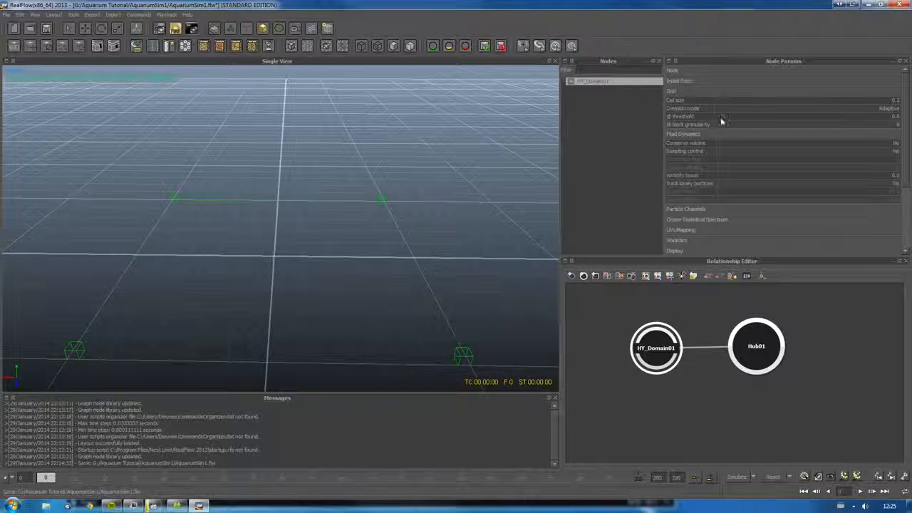
left_click(894, 101)
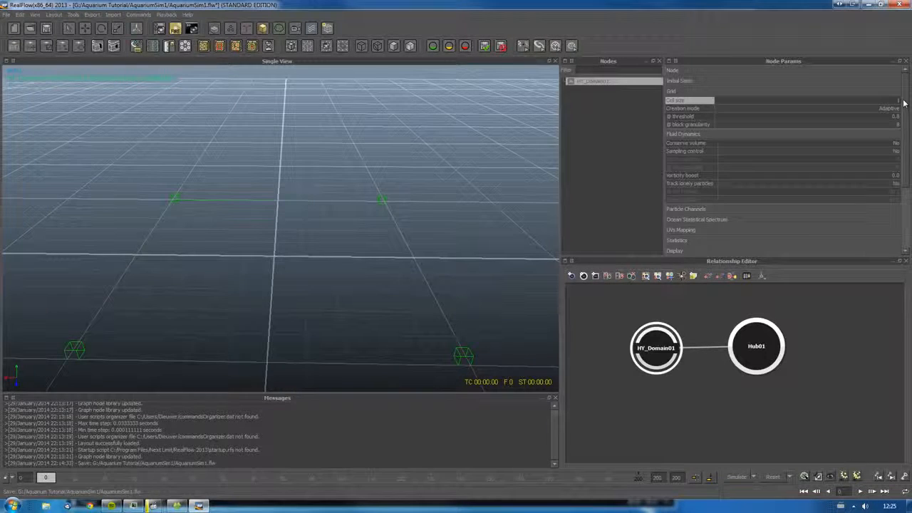
key("Return")
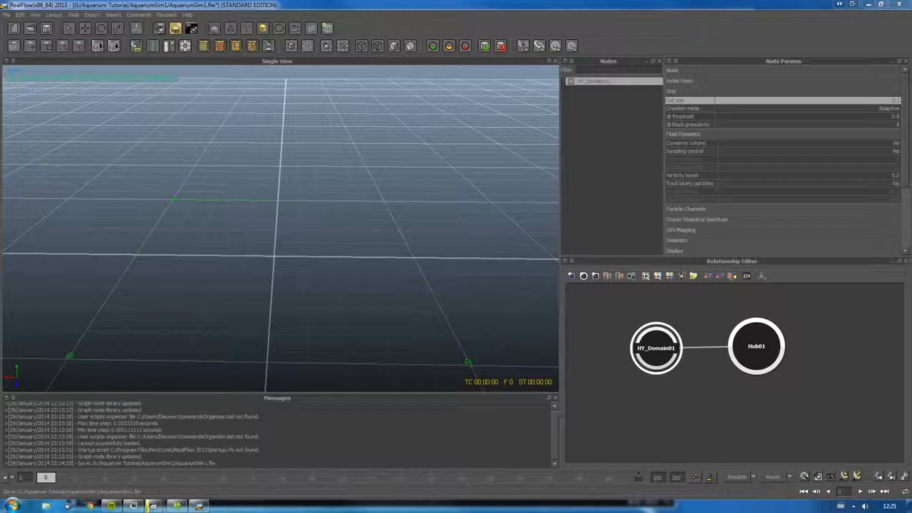
Step: Add a cube object to the Relationship Editor below the hub
left_click(754, 357)
right_click(677, 415)
type("cube")
key("Return")
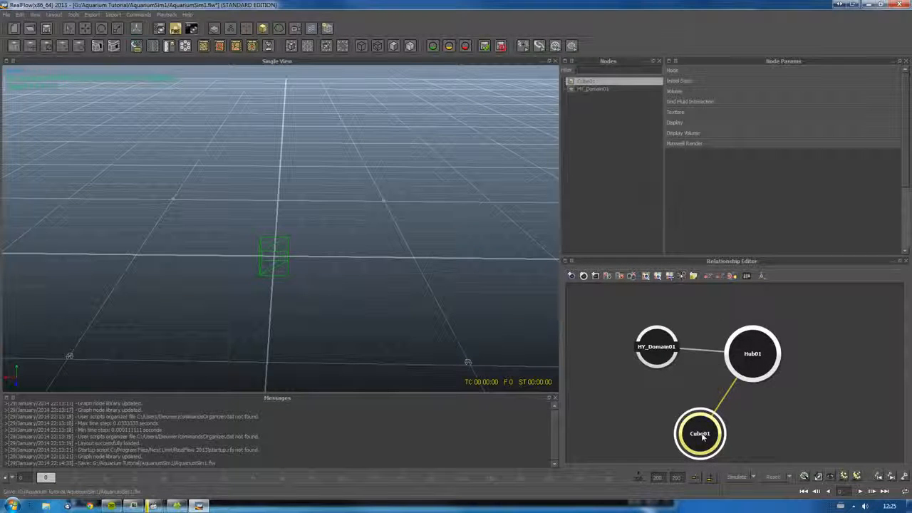
Step: Rename the cube node as Container
right_click(586, 81)
left_click(612, 83)
type("Container")
key("Return")
Step: Set the Container cube's scale to 10 in X and 5.625 in Y, and reposition its node closer to the hub
left_click_drag(320, 278, 280, 255, "alt")
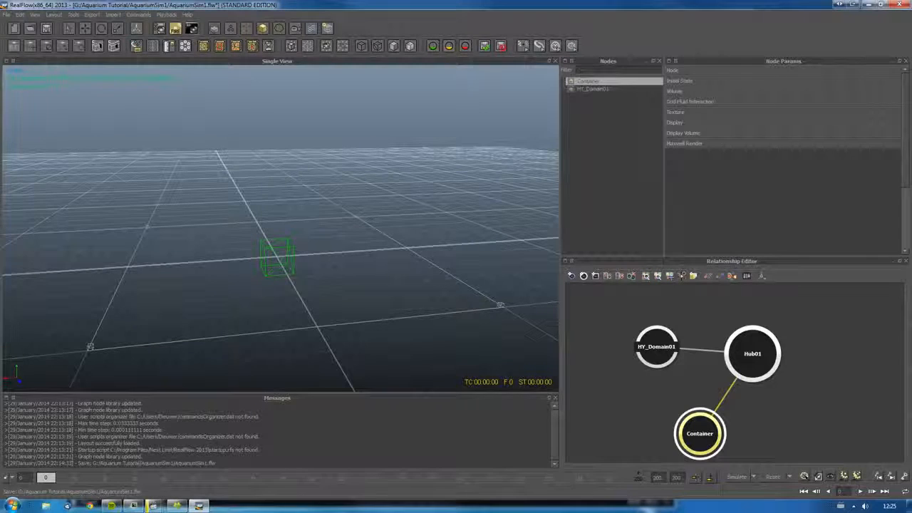
left_click(695, 71)
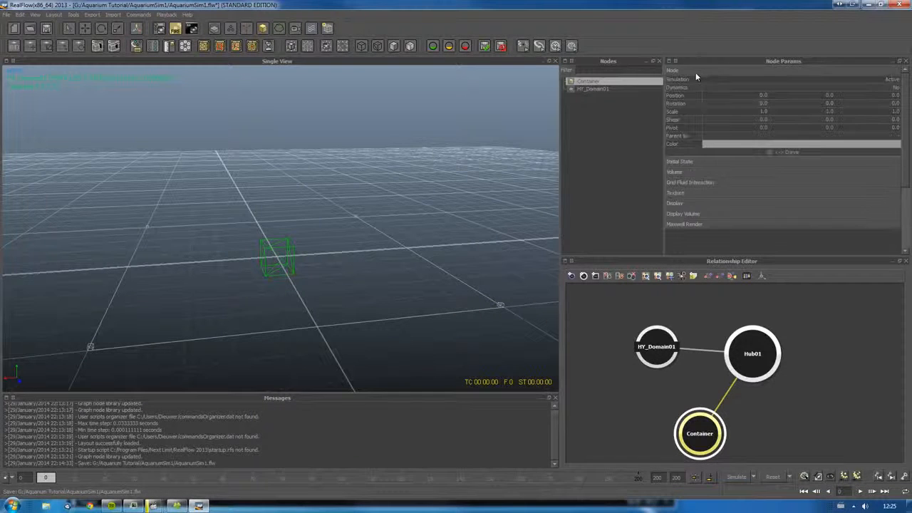
left_click_drag(700, 433, 727, 414)
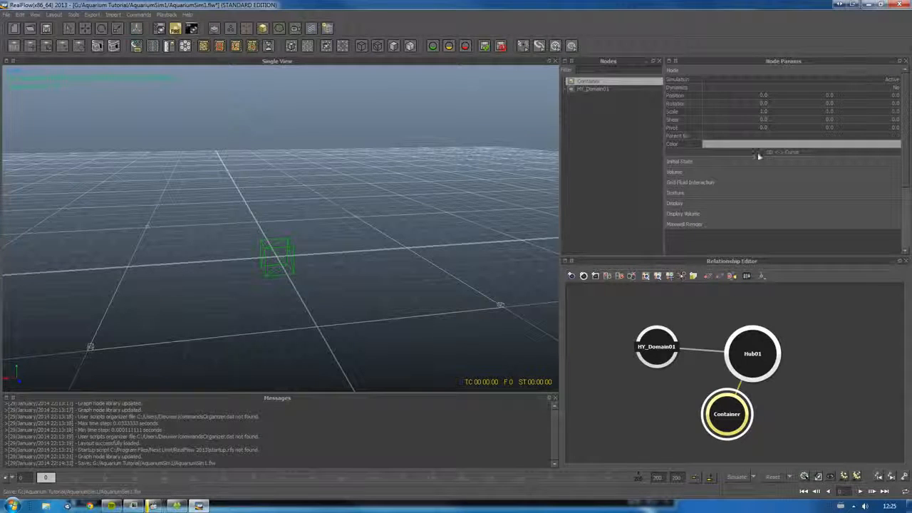
left_click(755, 112)
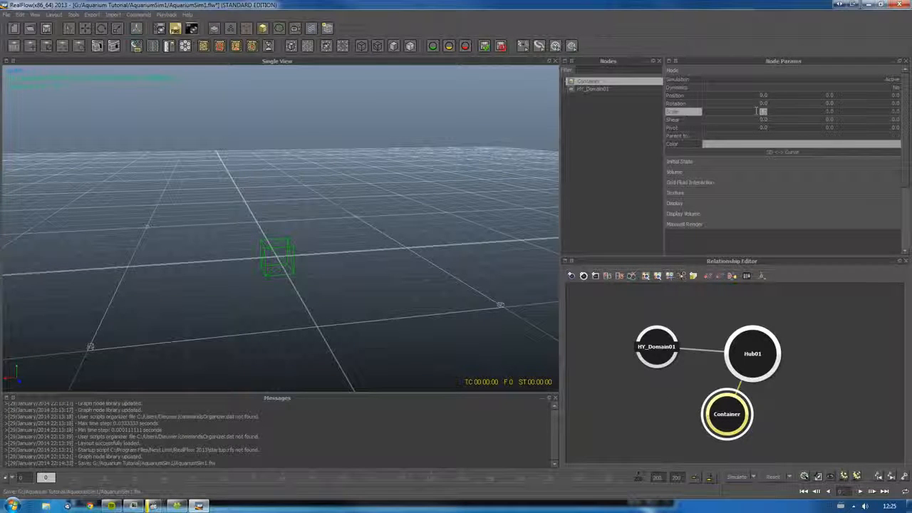
type("10")
key("Return")
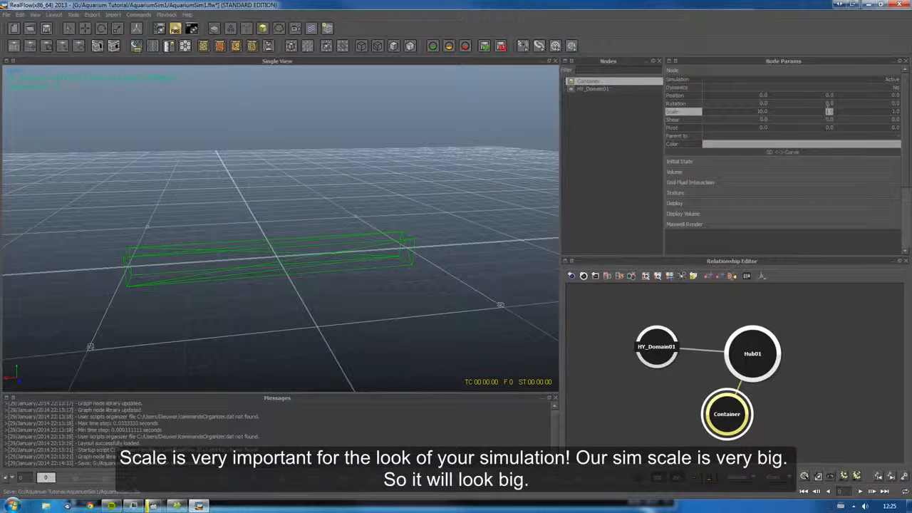
type("5")
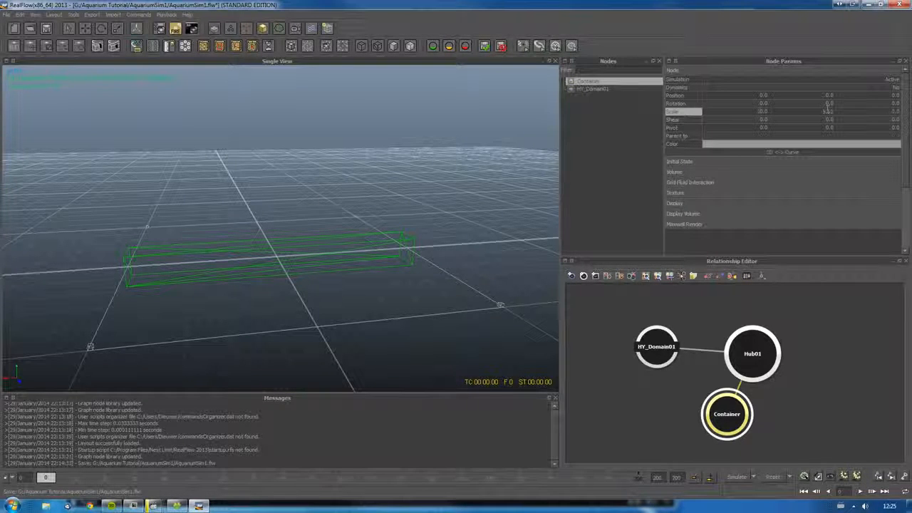
key("Return")
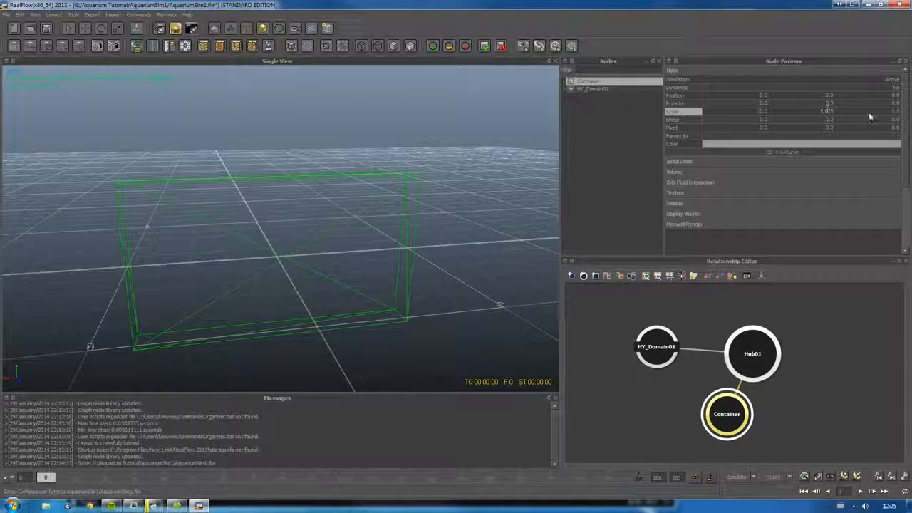
double_click(894, 112)
Step: Move the Container cube about 2.9 units up in Y so its base rests on the grid floor
left_click(392, 251)
left_click(399, 220)
left_click(425, 158)
left_click(403, 187)
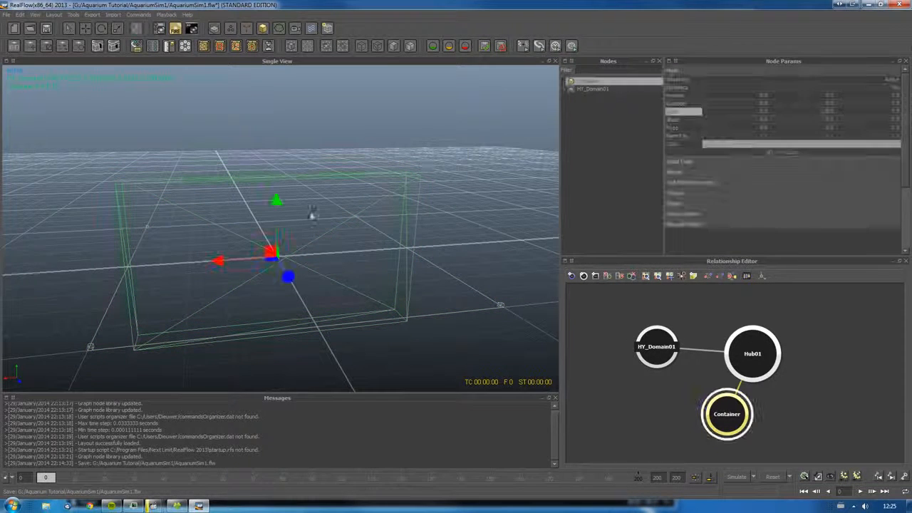
left_click_drag(275, 209, 278, 185)
left_click_drag(278, 129, 278, 126)
left_click_drag(362, 151, 349, 202, "alt")
Step: Set the Container's volume mode to Solid outside
left_click(860, 391)
left_click(717, 421)
left_click(697, 162)
left_click(695, 162)
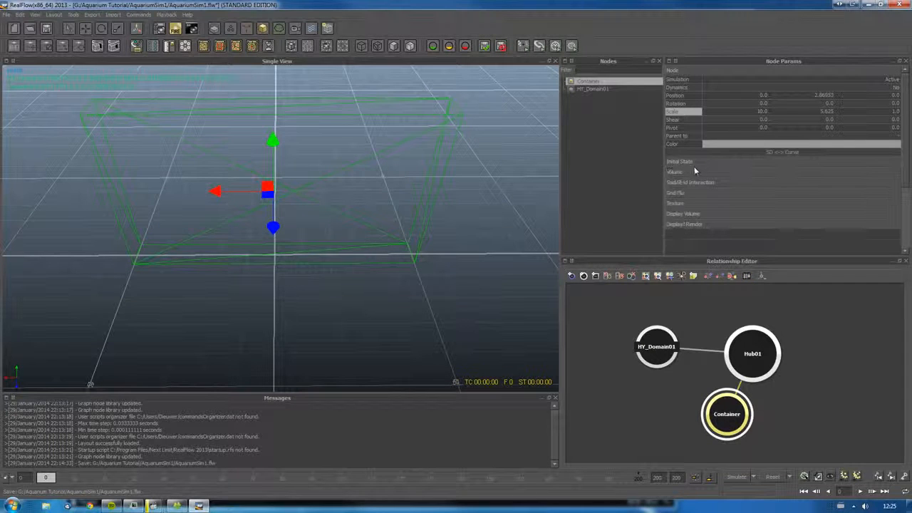
left_click(690, 172)
scroll(719, 173, "down", 1)
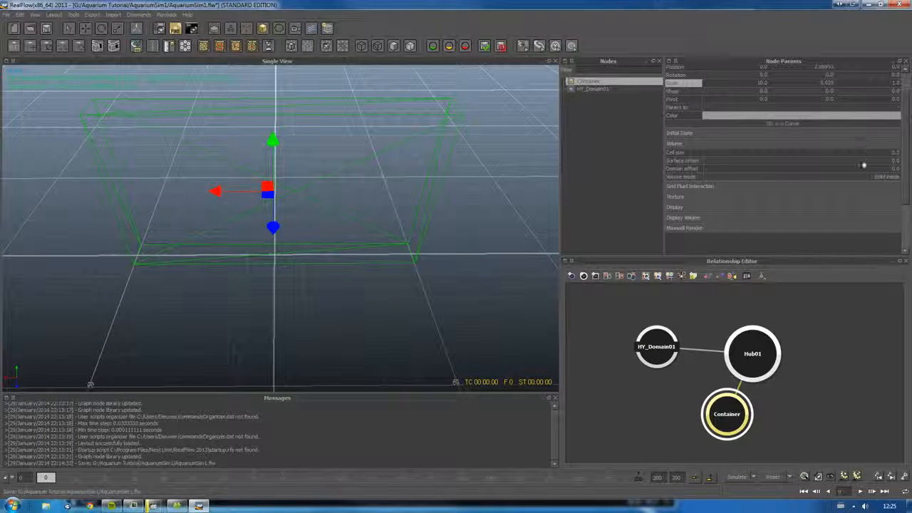
left_click_drag(299, 286, 371, 250, "alt")
left_click(741, 176)
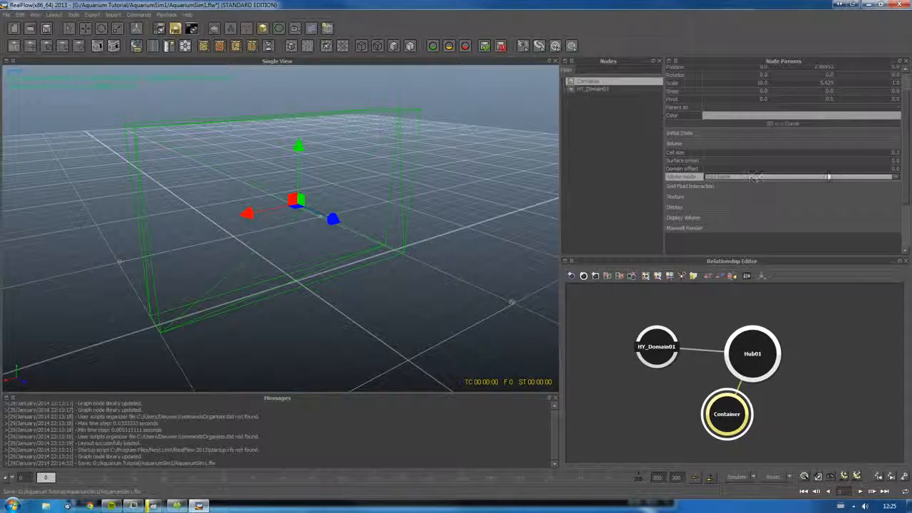
left_click(745, 178)
left_click(748, 197)
left_click_drag(392, 247, 442, 128, "alt")
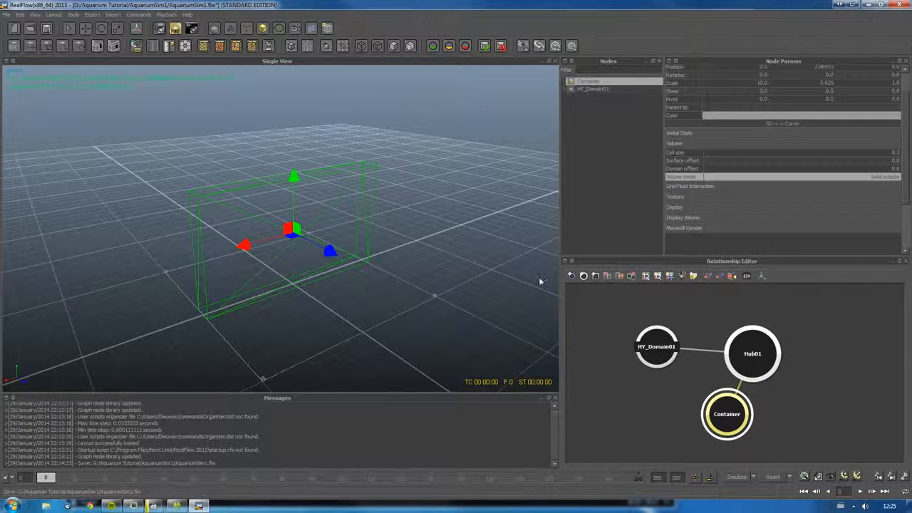
Step: Reposition the Hub01 and Container nodes farther apart in the relationship graph
left_click(747, 176)
left_click(747, 176)
left_click(752, 179)
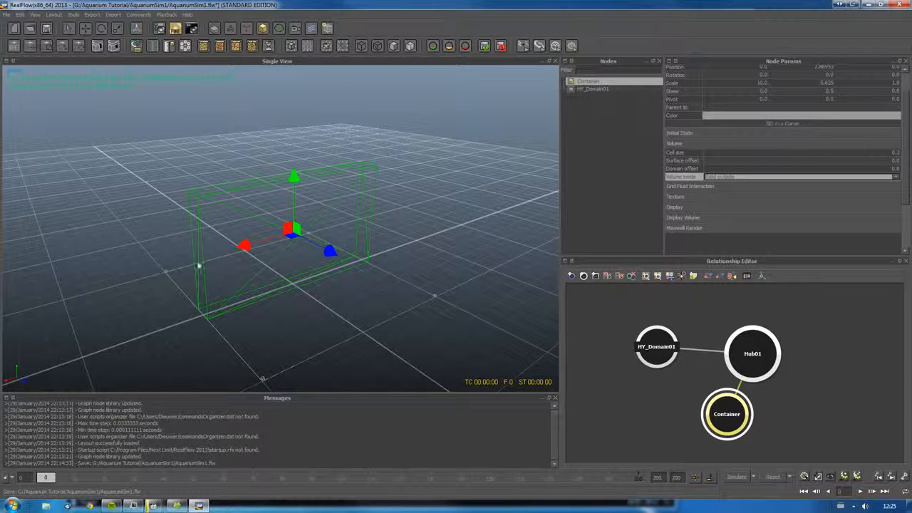
left_click_drag(752, 356, 755, 345)
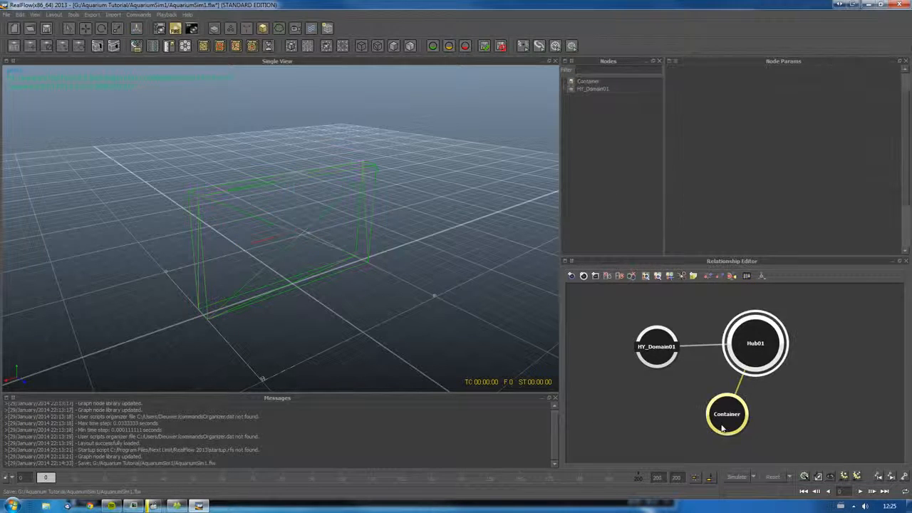
left_click_drag(722, 425, 717, 436)
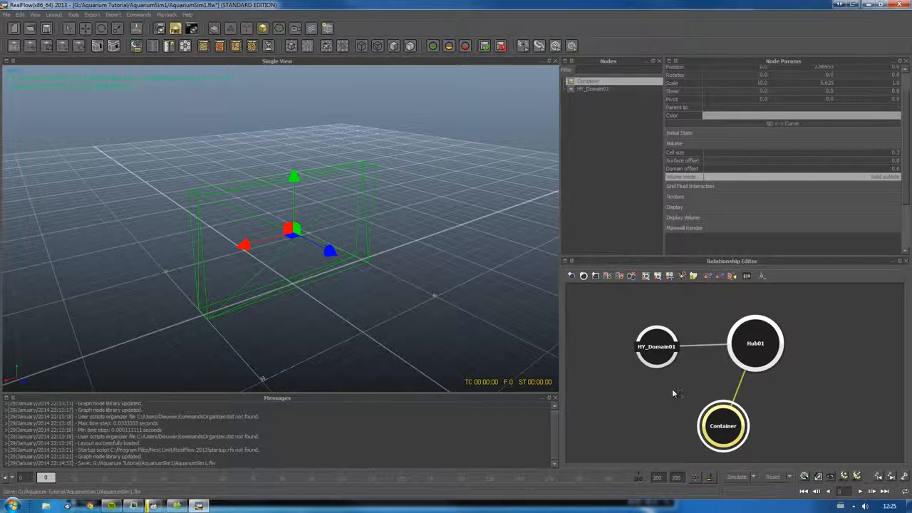
Step: Add a second cube to the scene and rename its node as Emitter
left_click(827, 392)
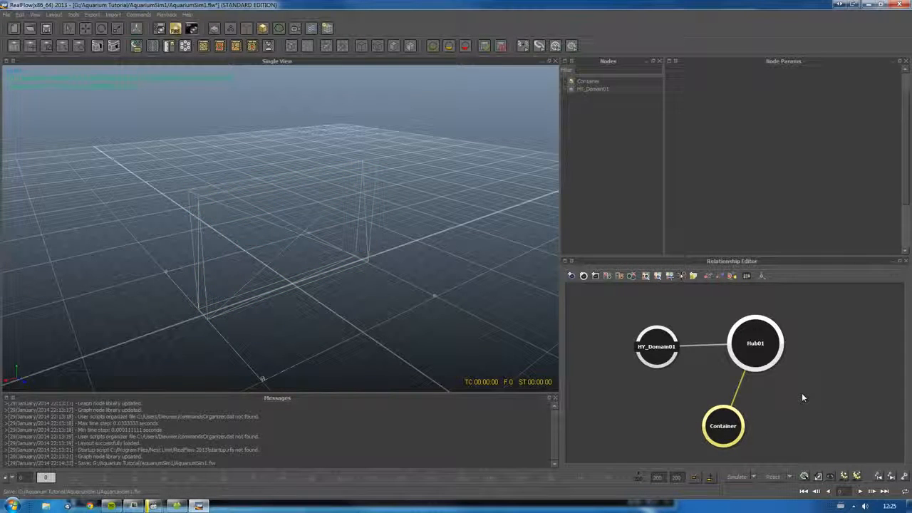
right_click(802, 397)
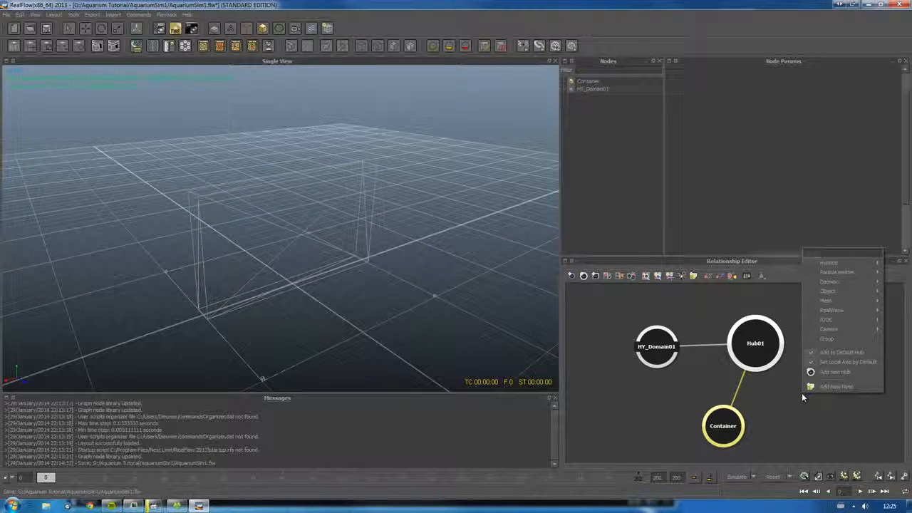
left_click(773, 323)
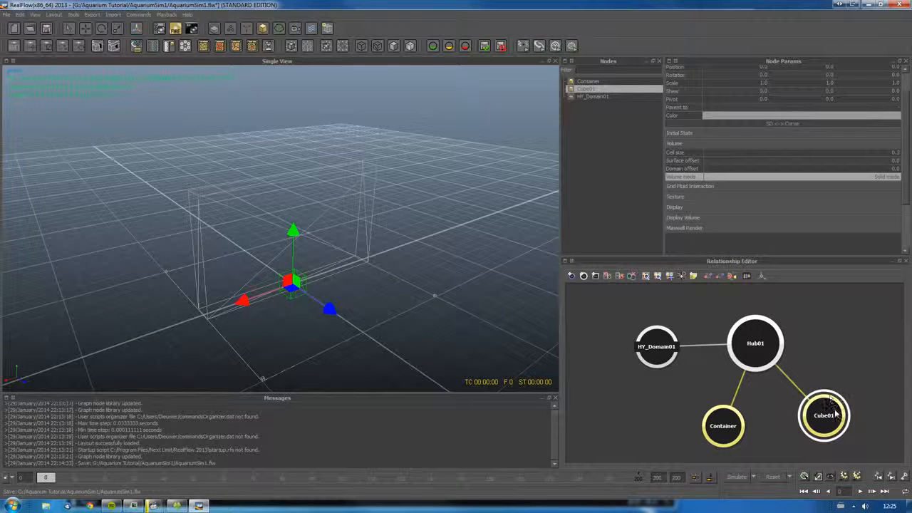
right_click(587, 87)
left_click(627, 91)
type("Emitter")
key("Return")
Step: Set the volume cell size of both the Emitter and Container cubes to 0.1
left_click(891, 152)
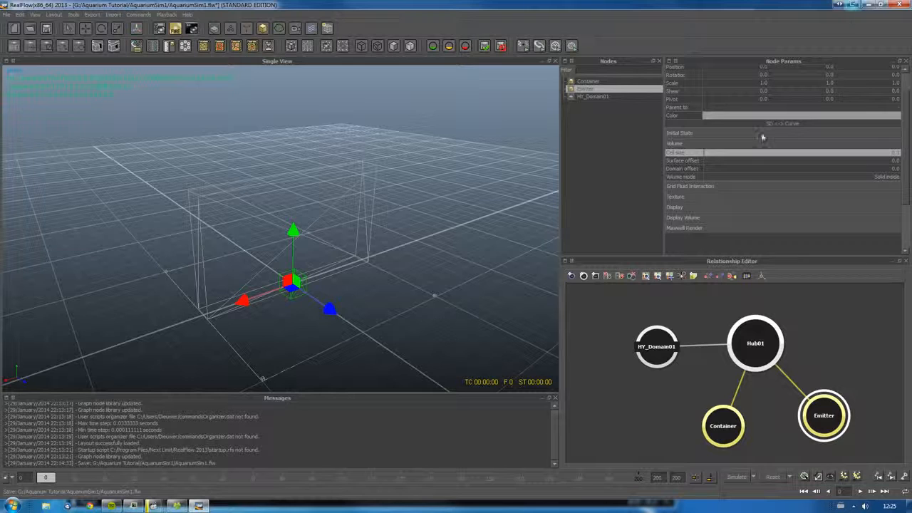
left_click(733, 424)
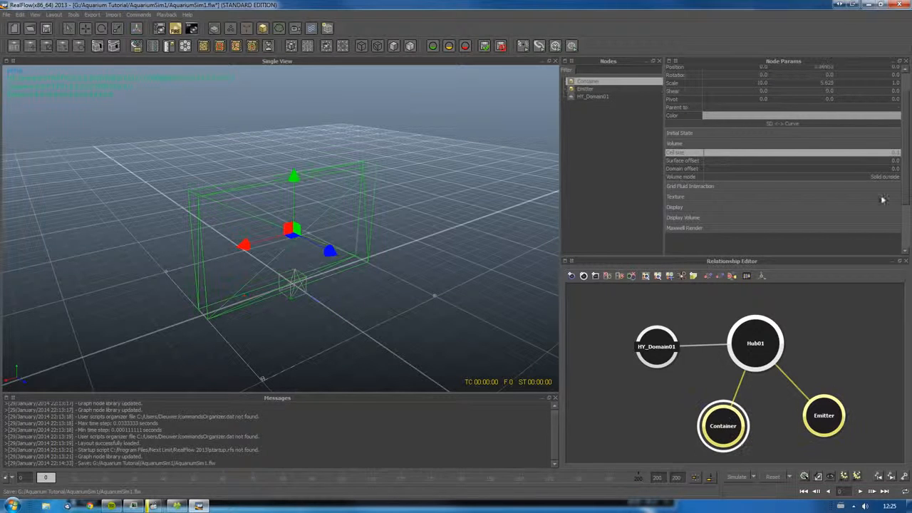
left_click(896, 154)
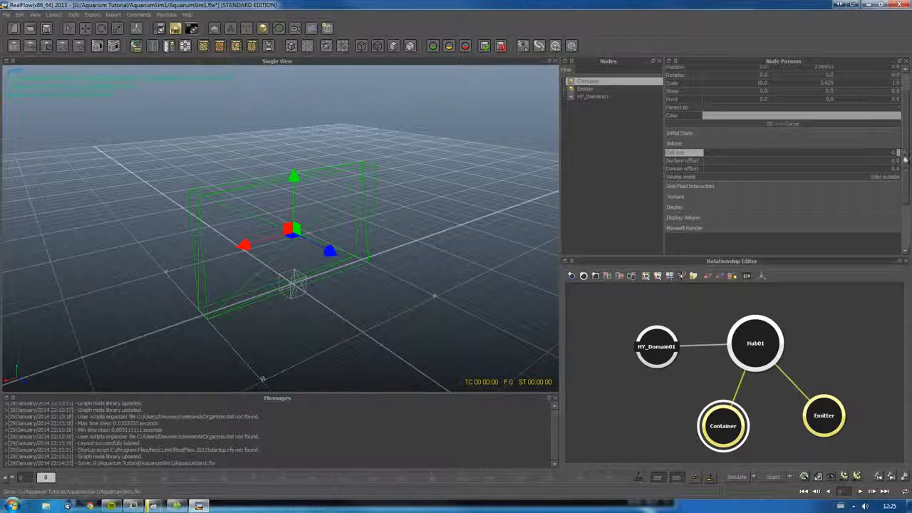
type("1")
key("Return")
Step: Try a cell size of 1.0 on HY_Domain01, and set it to 0.1
left_click(292, 285)
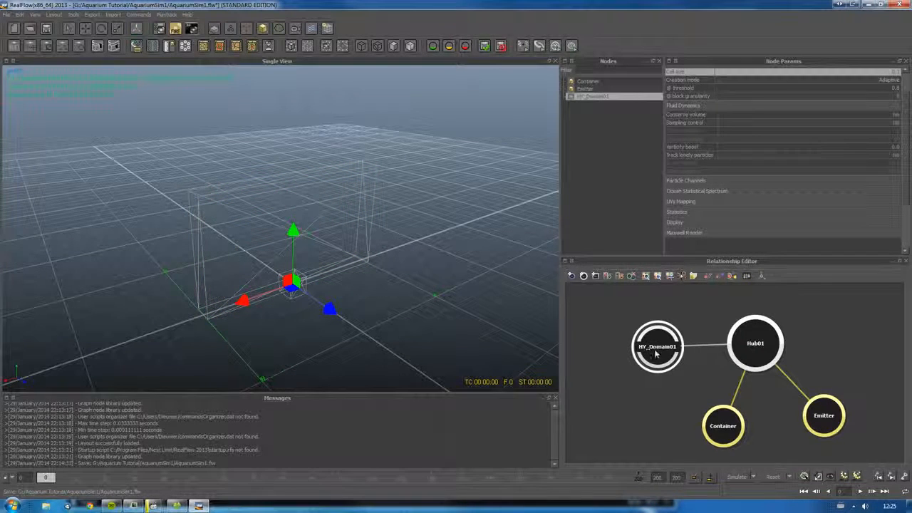
left_click(883, 72)
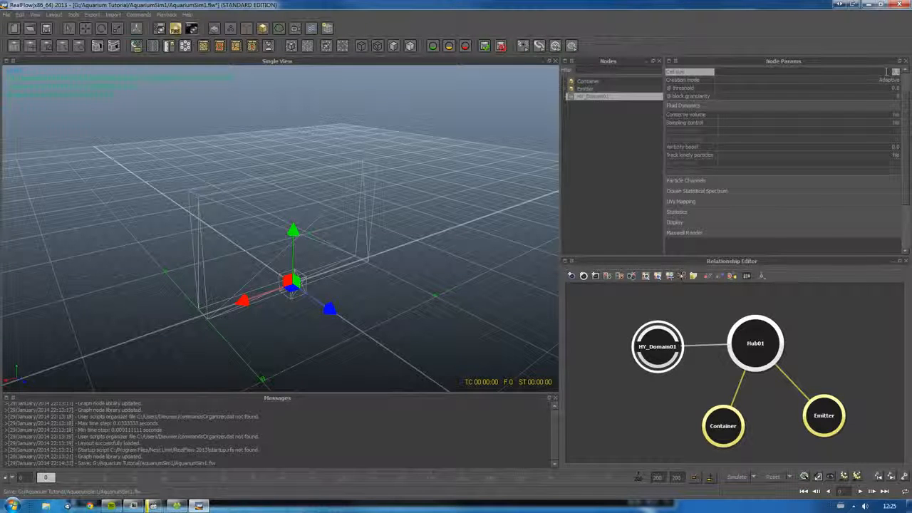
type("1")
key("Return")
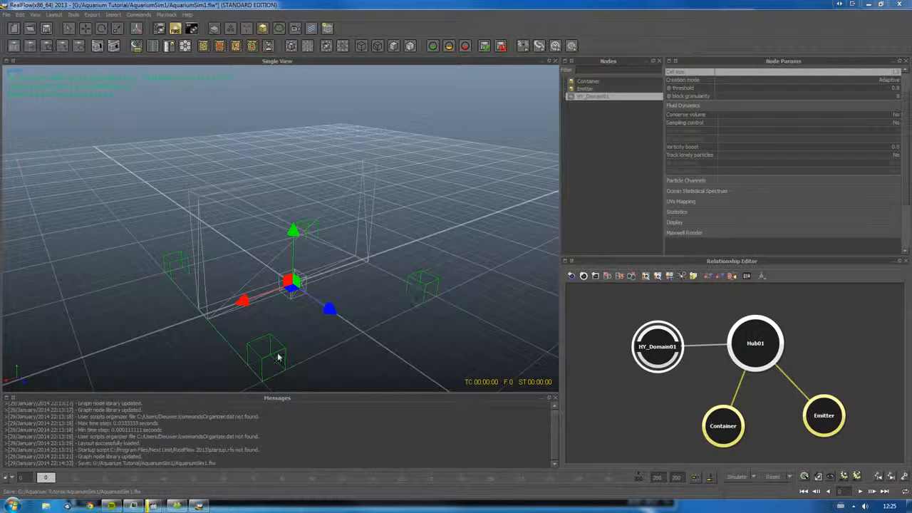
double_click(882, 74)
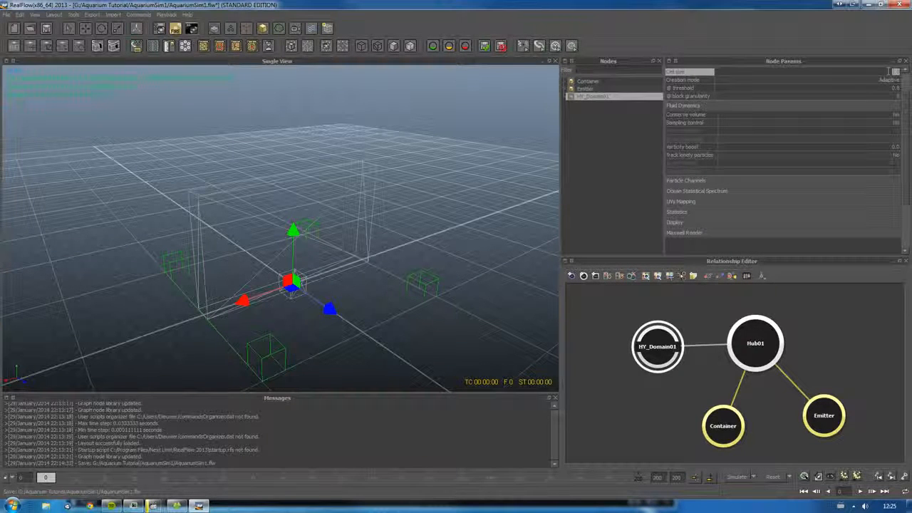
key("Return")
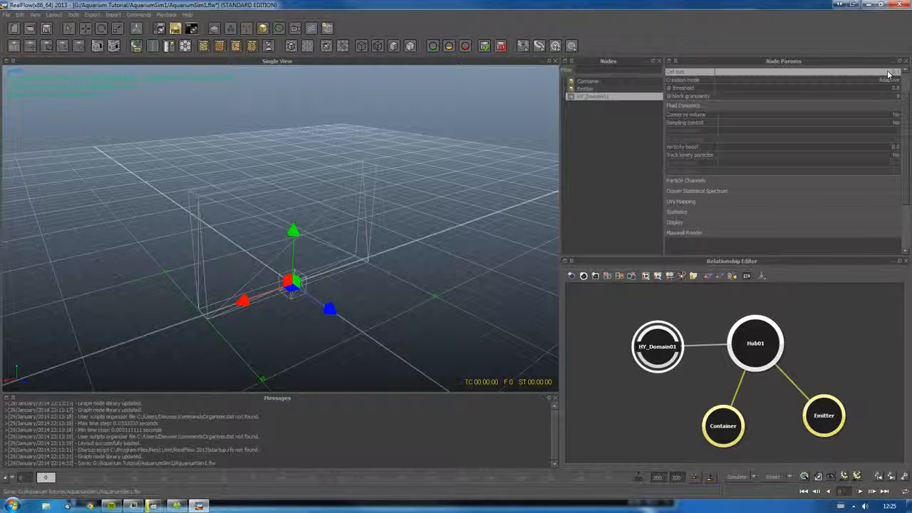
Step: Switch the domain's cell size to 1.0 once more for comparison and restore it to 0.1
left_click(889, 74)
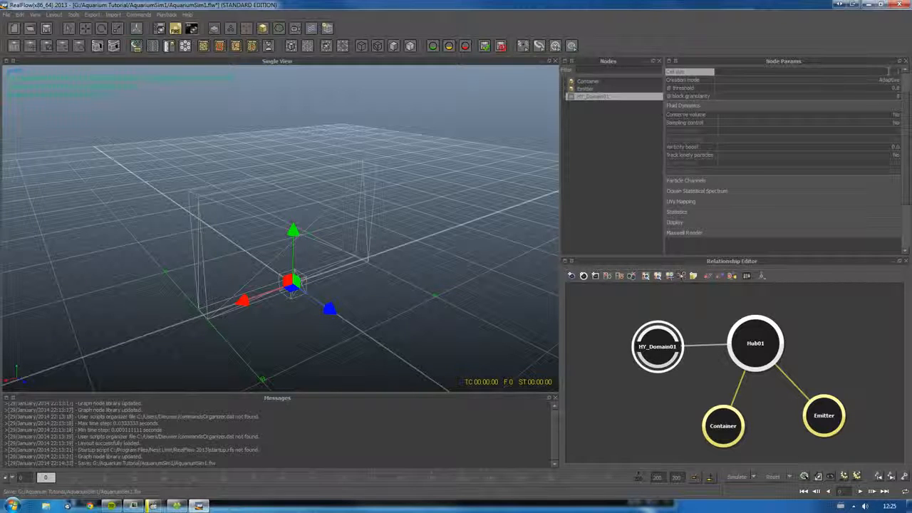
key("Return")
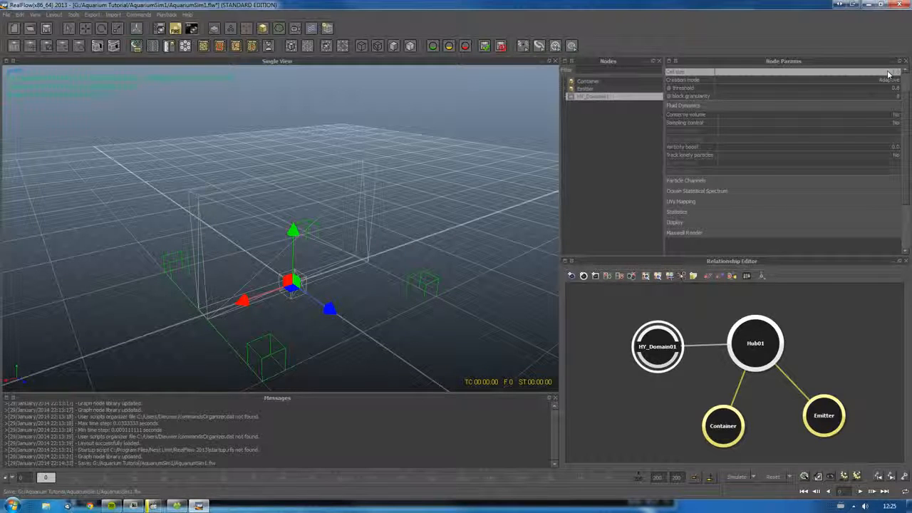
left_click(889, 73)
key("Return")
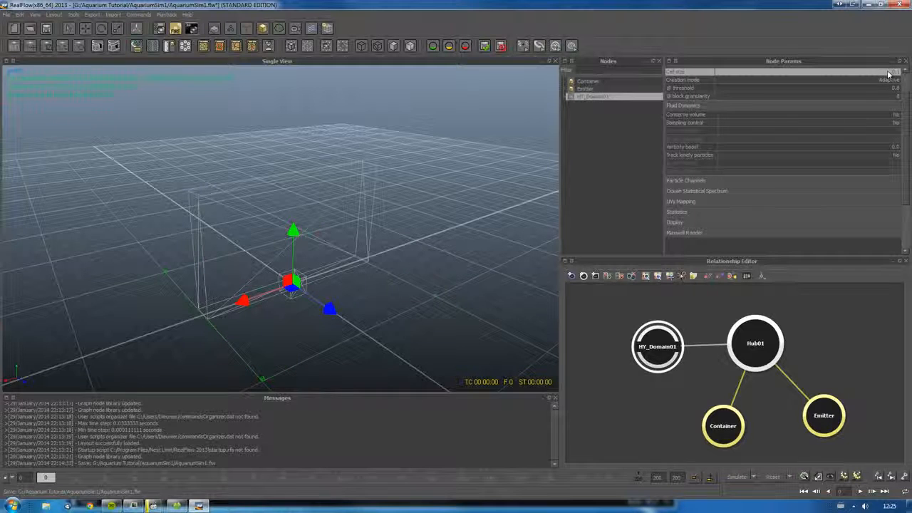
Step: Spread the Container and Emitter nodes apart below the hub in the relationship graph
left_click(797, 377)
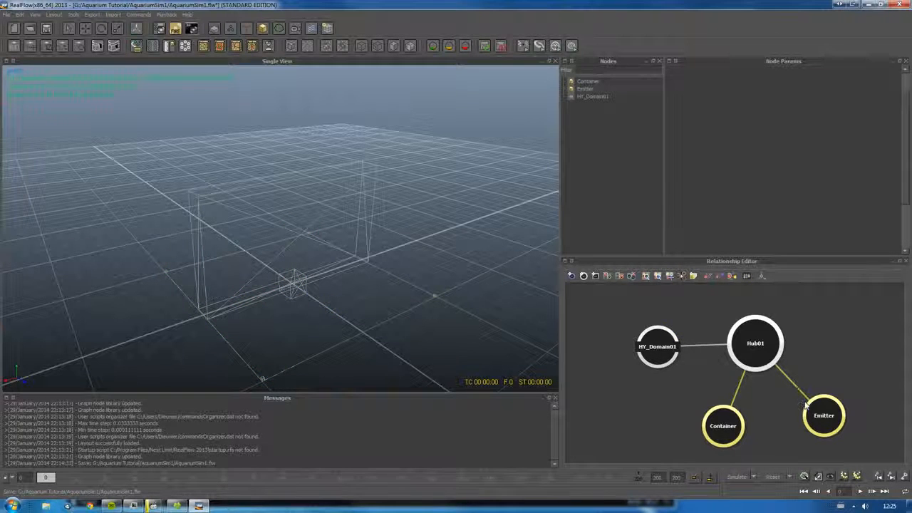
left_click(820, 419)
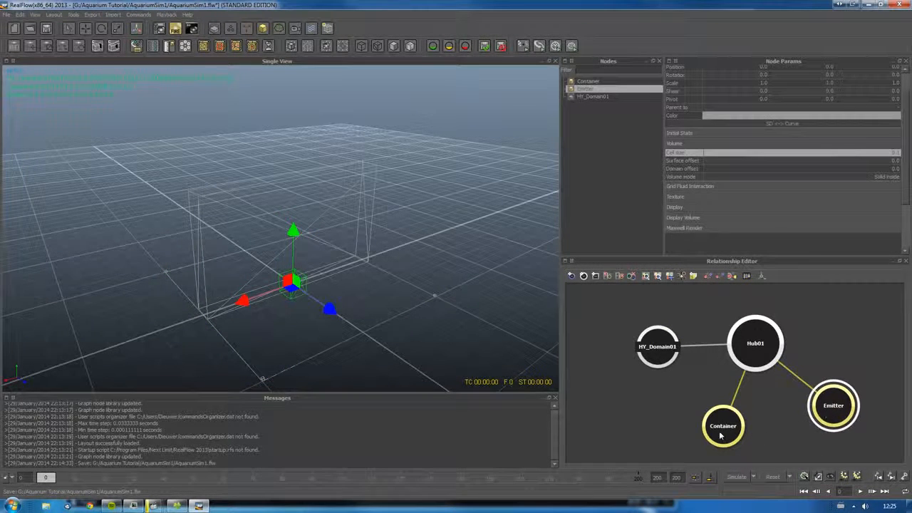
left_click_drag(721, 436, 698, 434)
left_click_drag(841, 416, 841, 431)
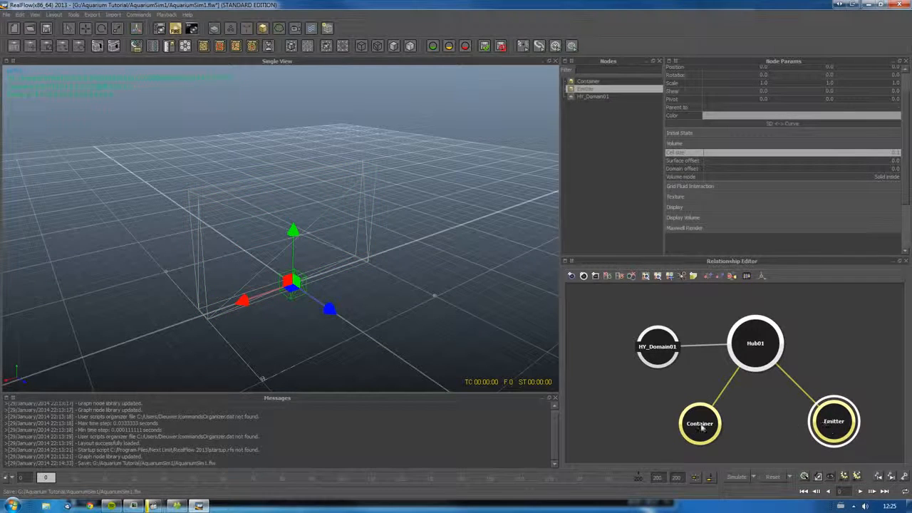
Step: Remove the link between Hub01 and the Emitter node, and move the Container node back beneath the hub
left_click(773, 398)
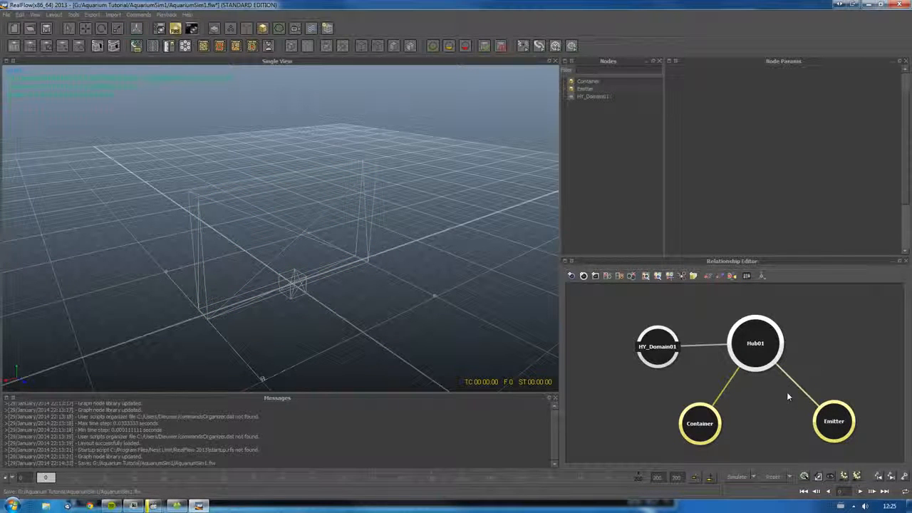
left_click_drag(703, 426, 741, 427)
left_click_drag(835, 411, 830, 416)
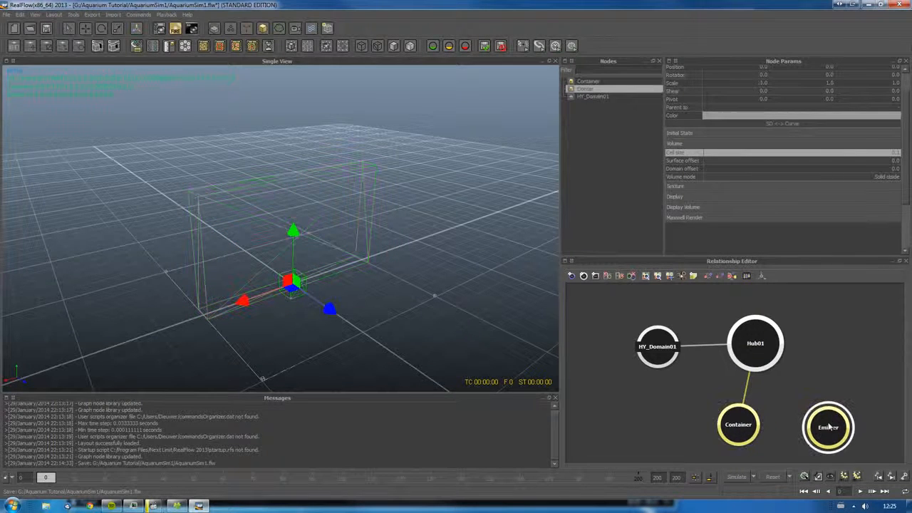
left_click(820, 367)
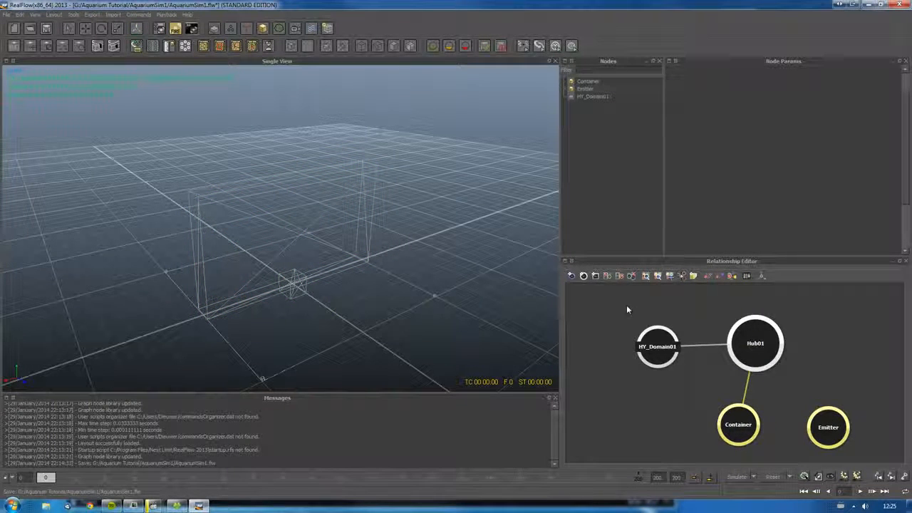
Step: Set the Emitter cube's scale to 1.8 in X and 0.8 in Y and Z
left_click(833, 425)
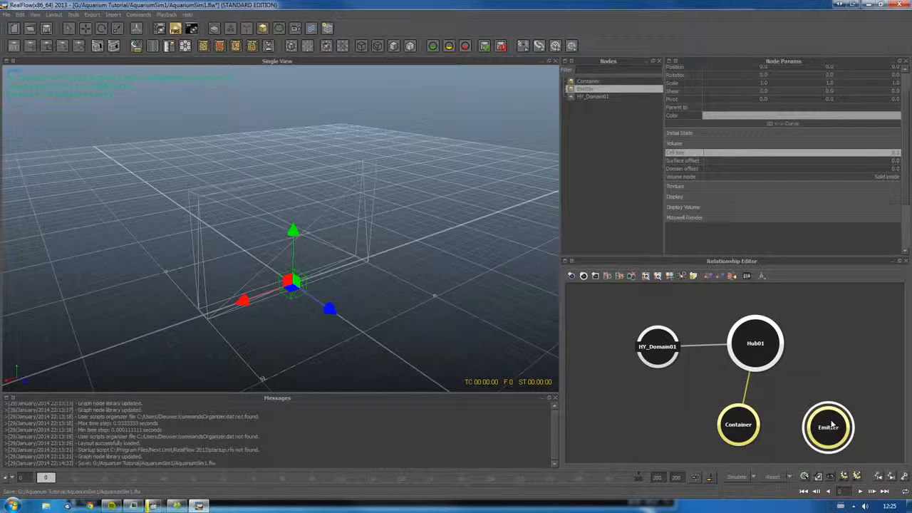
left_click(877, 177)
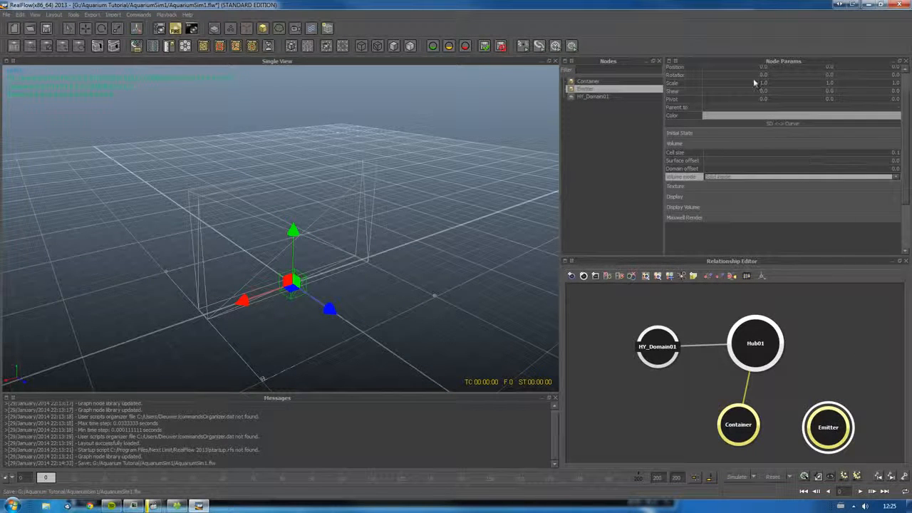
scroll(775, 84, "down", 1)
scroll(775, 84, "up", 1)
scroll(866, 118, "up", 1)
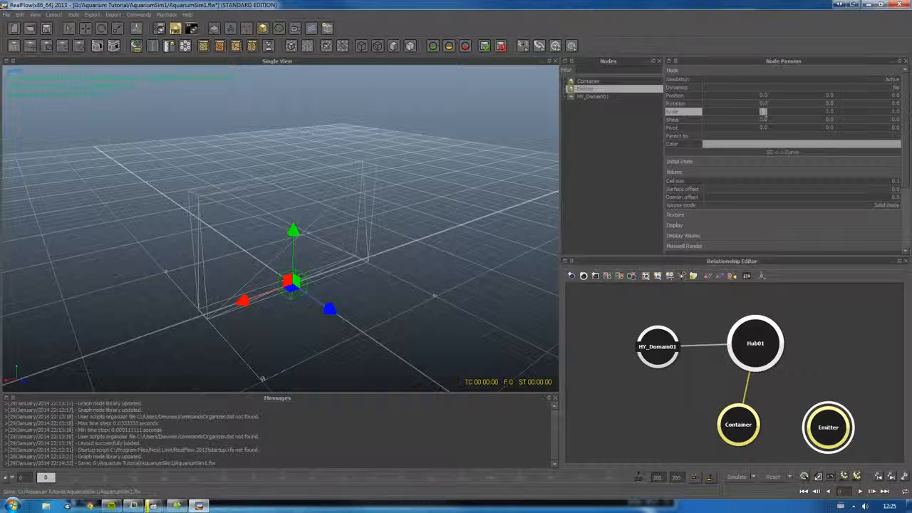
key("Tab")
left_click(767, 113)
left_click(767, 112)
left_click(829, 111)
left_click(896, 111)
type("0")
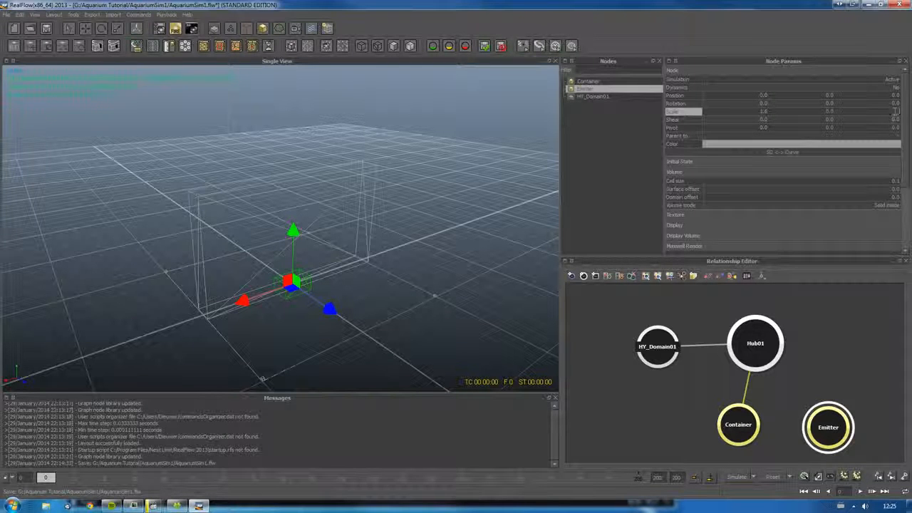
key("Return")
Step: Move the Emitter cube inside the container's upper part, to about 2.9 in X and 4.4 in Y
left_click_drag(293, 230, 293, 151)
left_click_drag(256, 196, 338, 271, "alt")
right_click_drag(339, 289, 296, 223, "alt")
left_click_drag(296, 224, 283, 220, "alt")
mouse_move(284, 219)
right_mouse_down("alt")
mouse_move(324, 297)
mouse_move(297, 151)
mouse_move(290, 220)
right_mouse_up("alt")
left_click_drag(290, 219, 236, 188, "alt")
right_click_drag(235, 188, 269, 228, "alt")
left_click_drag(270, 221, 267, 218)
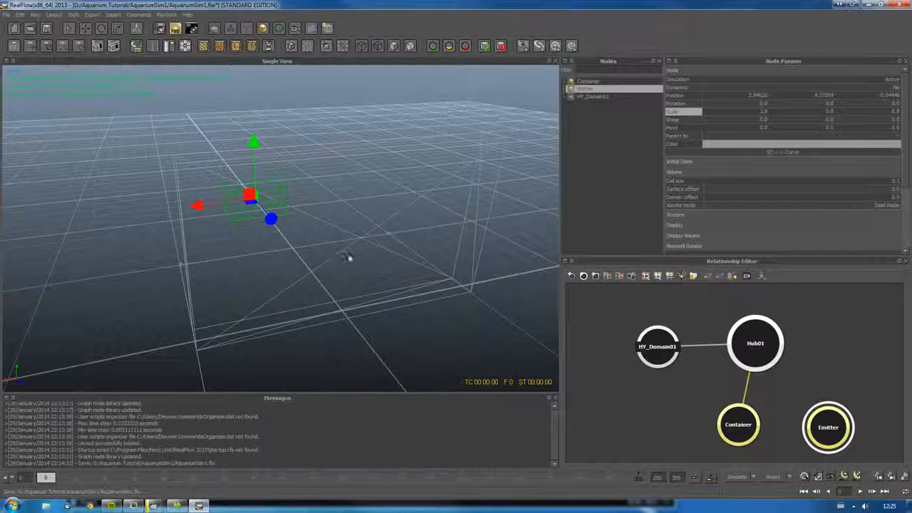
Step: Add a Hybrido object emitter that uses the Emitter cube as its source, and set its Stream option to Yes
left_click(827, 356)
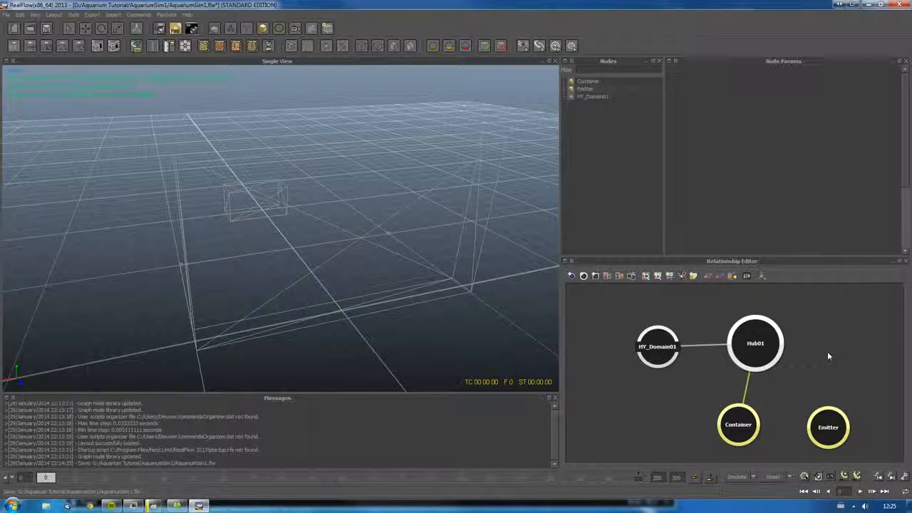
right_click(828, 355)
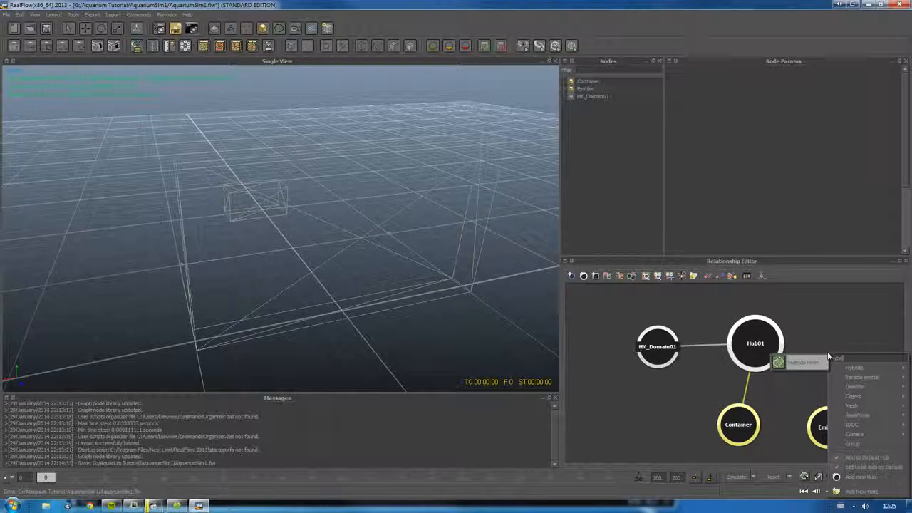
mouse_move(841, 367)
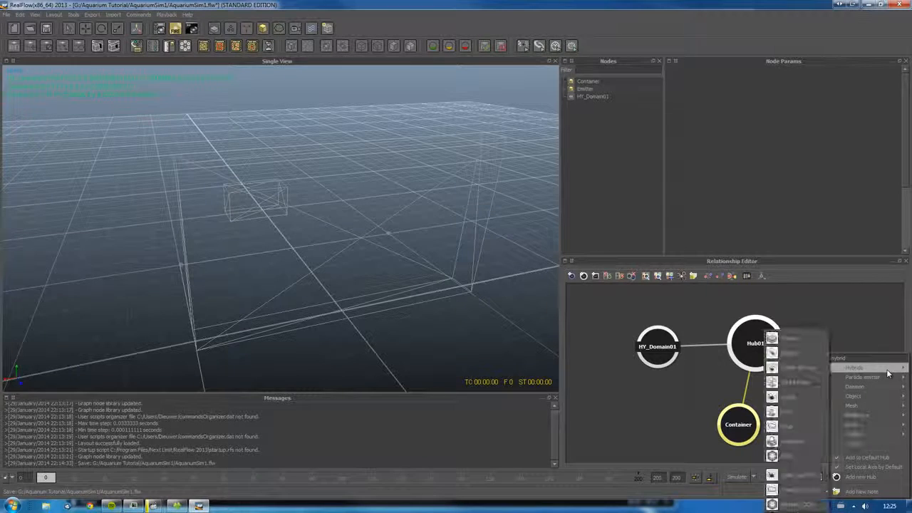
left_click(796, 365)
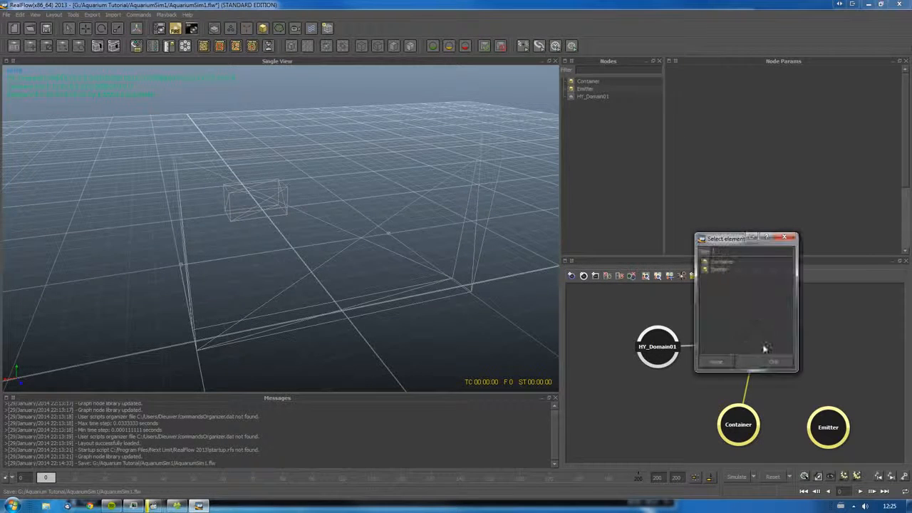
left_click(721, 271)
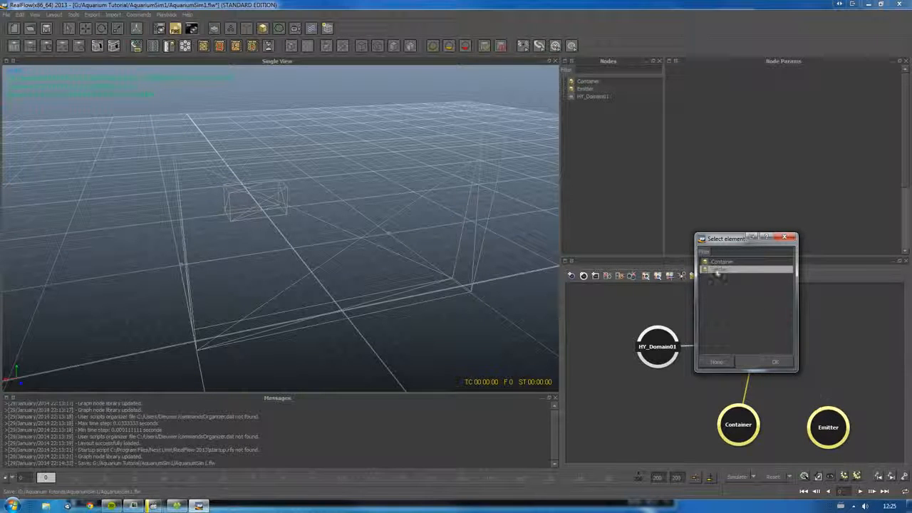
left_click(776, 362)
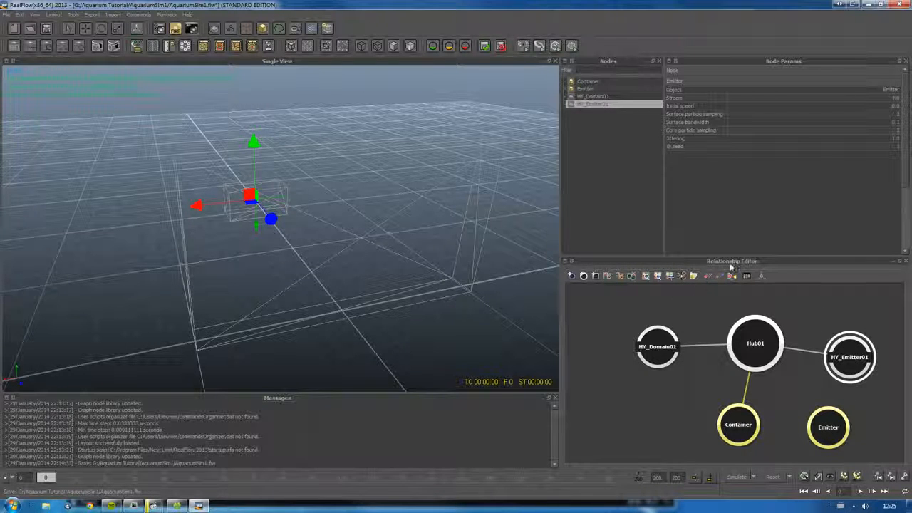
left_click(852, 98)
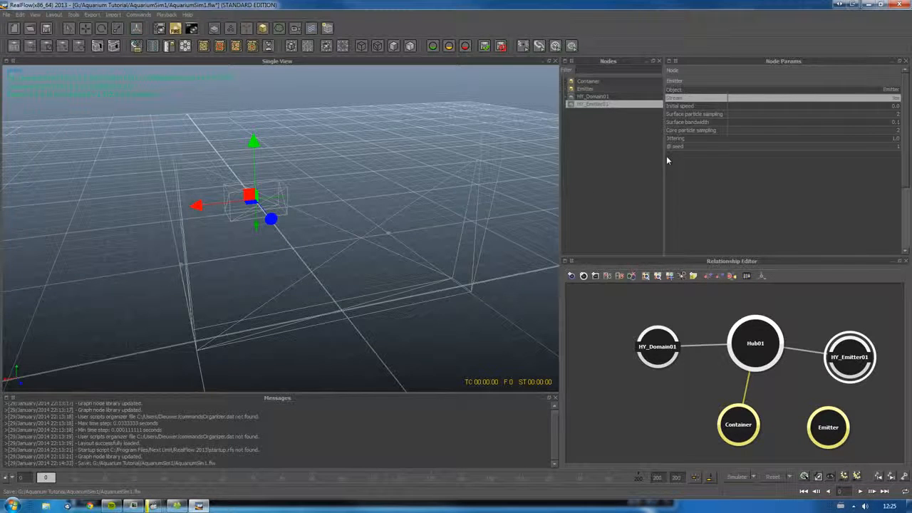
Step: Set the Hybrido emitter's initial speed to 2.0 and edit its core particle sampling
left_click(878, 107)
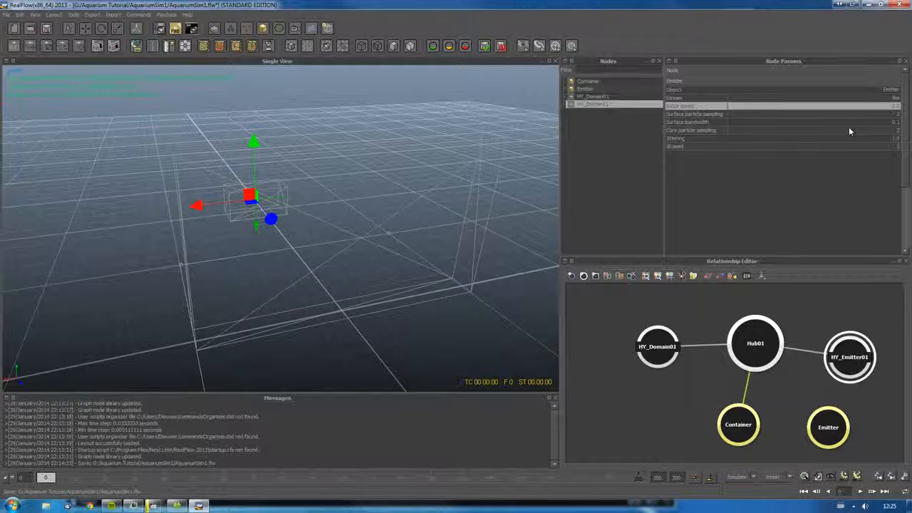
double_click(894, 131)
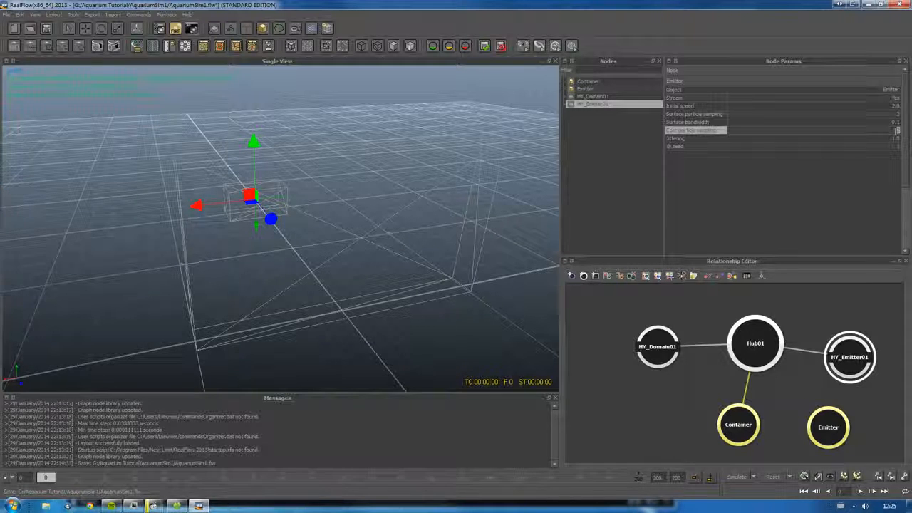
left_click(278, 216)
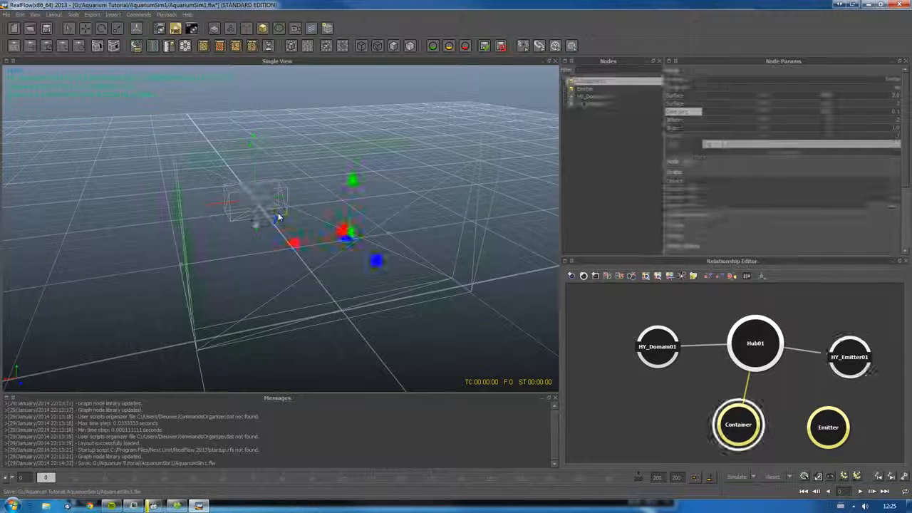
left_click(278, 216)
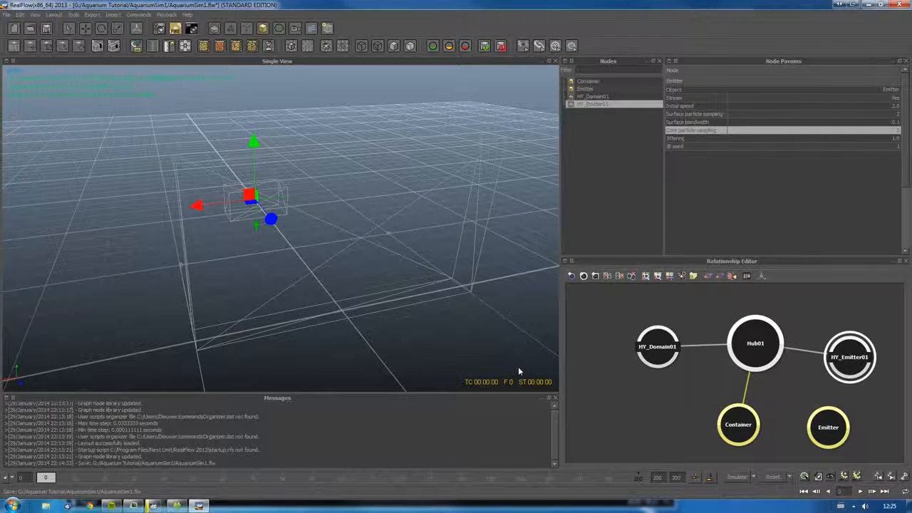
Step: Run a test simulation to about frame 42, stop it and reset the scene
left_click(754, 478)
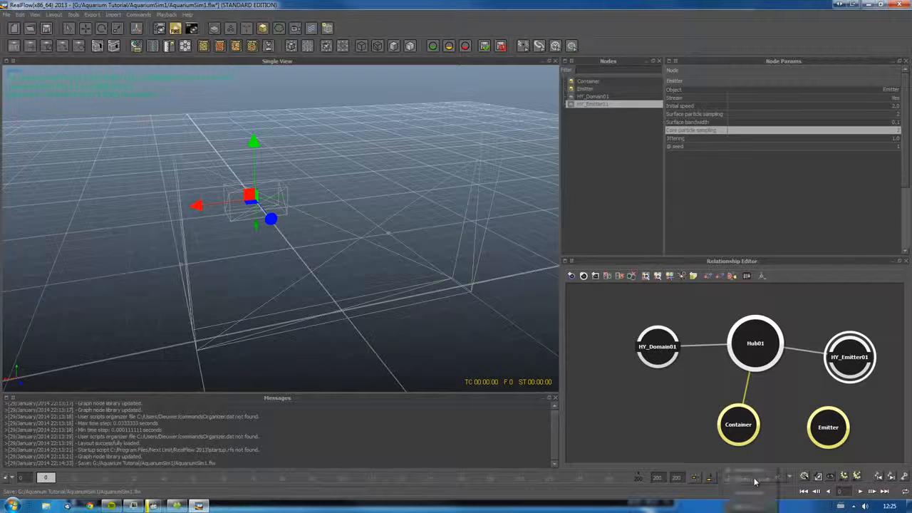
left_click(699, 448)
left_click(737, 478)
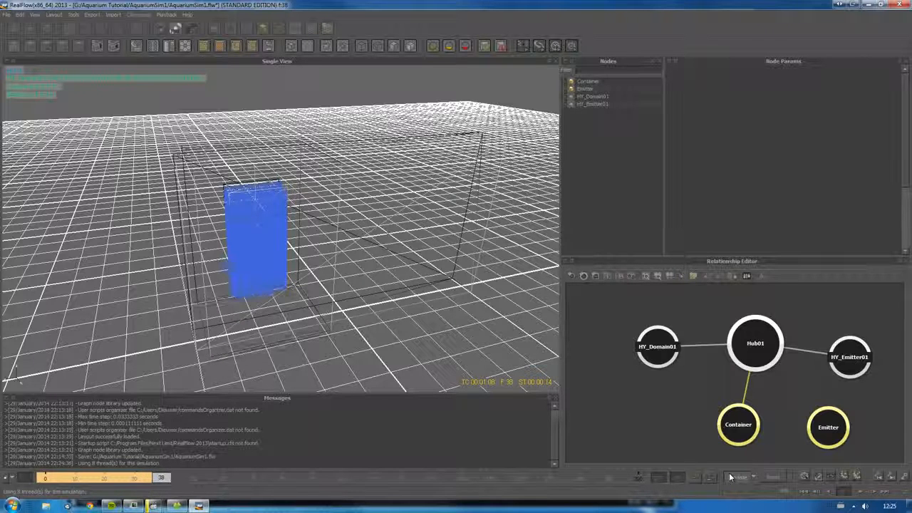
left_click(729, 473)
left_click(782, 476)
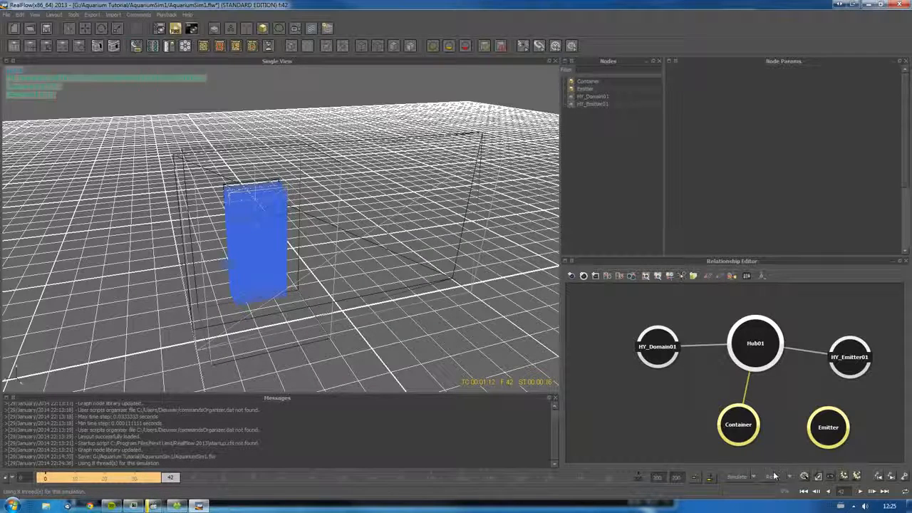
left_click(473, 256)
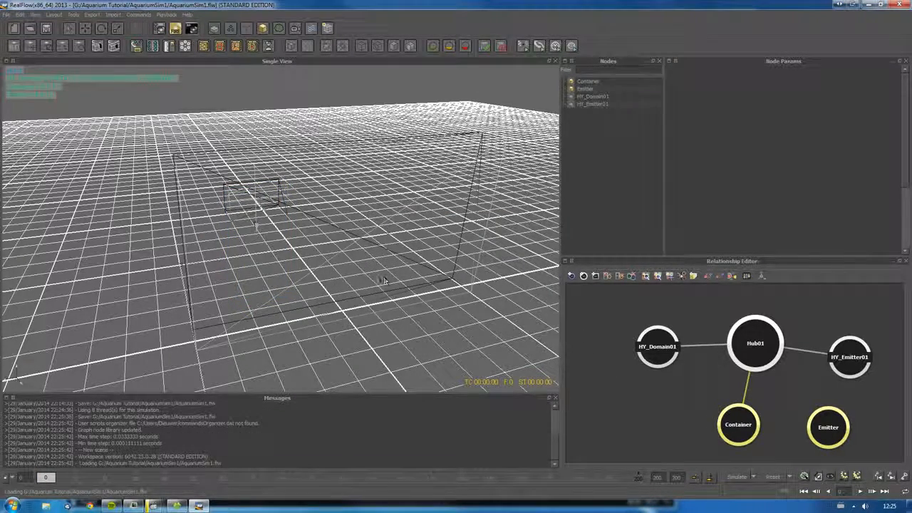
Step: Set HY_Domain01's cell size to 0.2 and run a test simulation to about frame 87, viewing the fluid inside the container
left_click(670, 350)
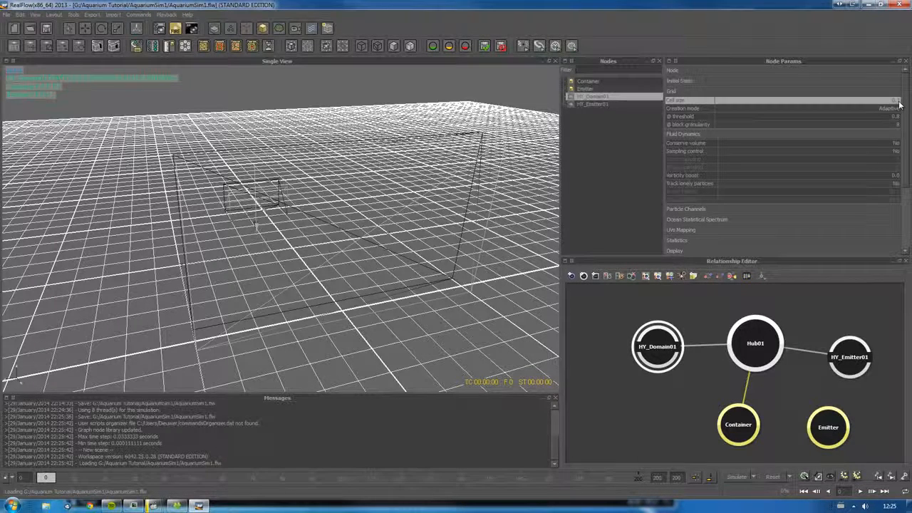
left_click(898, 101)
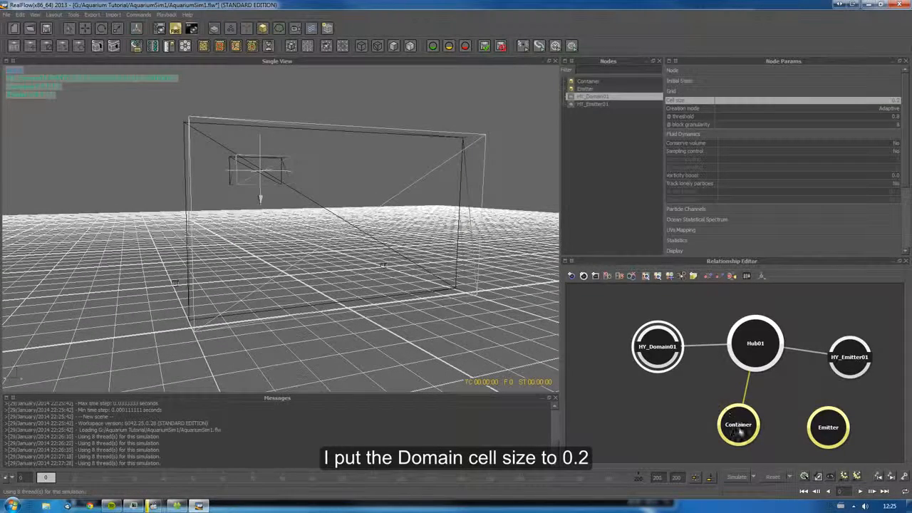
left_click(737, 478)
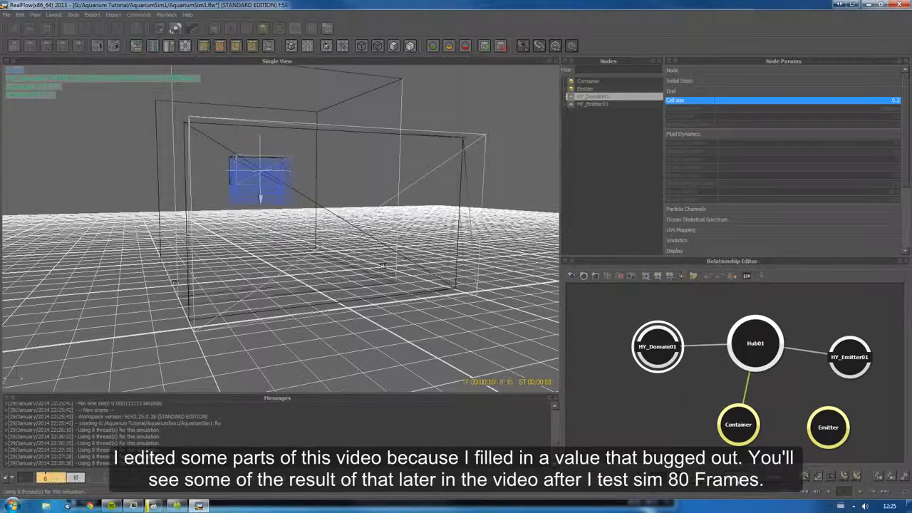
left_click_drag(298, 323, 369, 315, "alt")
right_click_drag(312, 297, 339, 290, "alt")
left_click_drag(338, 290, 407, 325, "alt")
left_click_drag(469, 318, 470, 298, "alt")
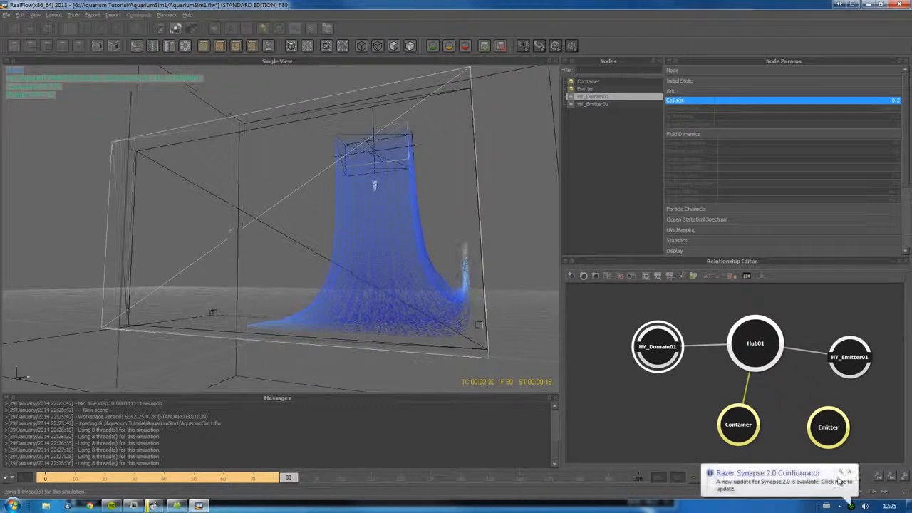
left_click(850, 472)
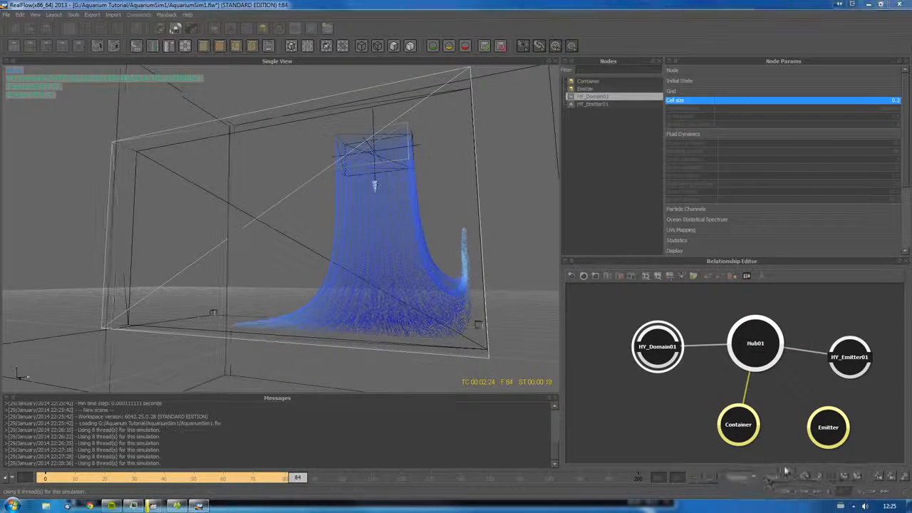
Step: Set the Container's volume surface offset to -0.1
left_click(746, 429)
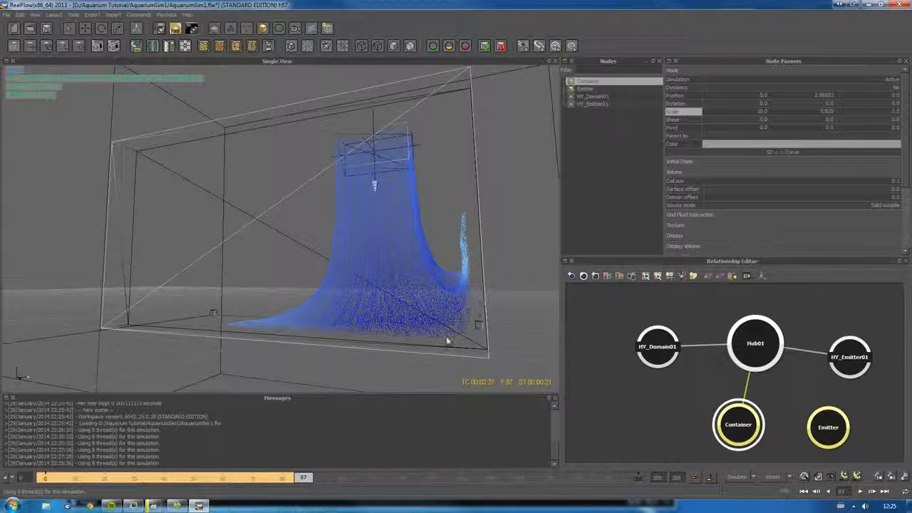
left_click_drag(485, 357, 489, 354, "alt")
left_click(887, 190)
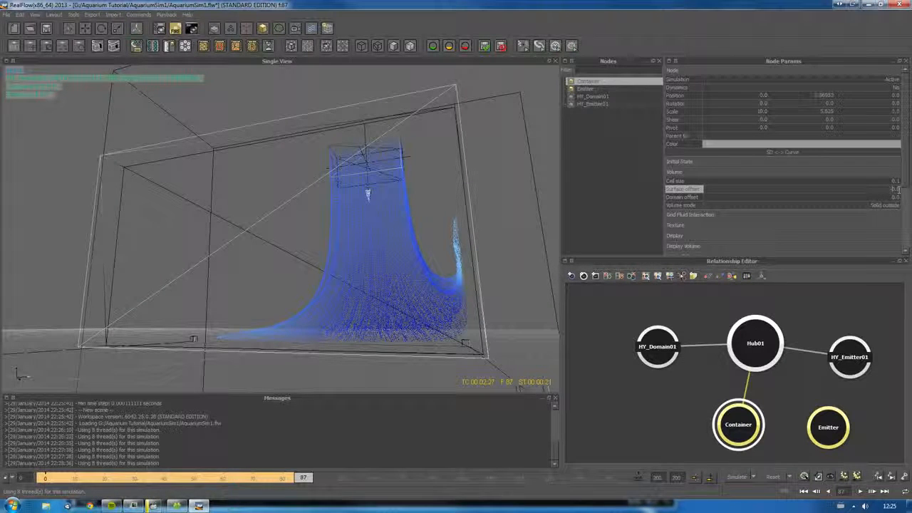
left_click(897, 190)
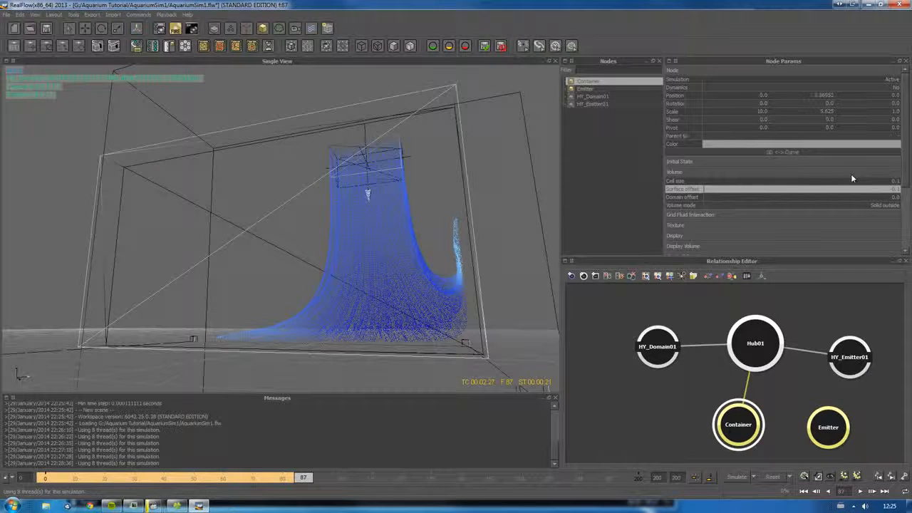
Step: Reset the scene, simulate to about frame 82 while checking the fluid against the container walls, and stop
left_click(773, 477)
left_click(440, 260)
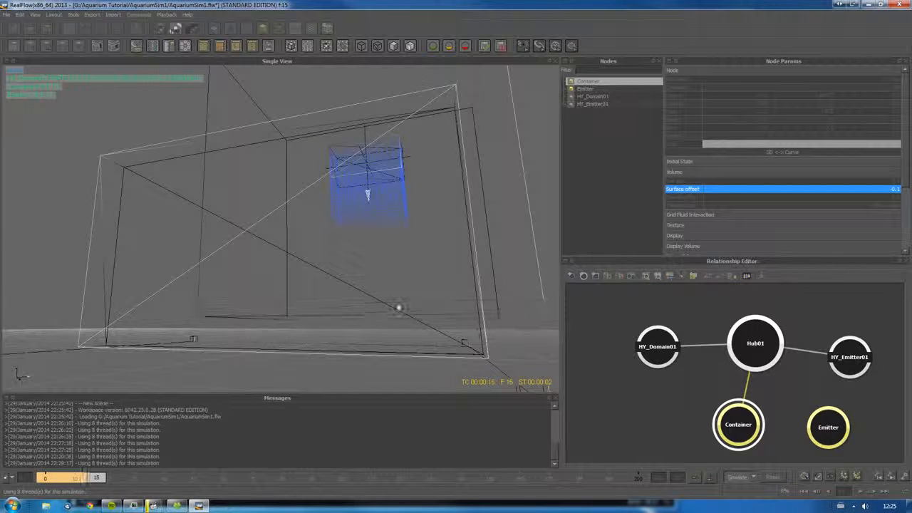
mouse_move(459, 278)
left_mouse_down("alt")
mouse_move(466, 306)
mouse_move(454, 302)
mouse_move(466, 277)
left_mouse_up("alt")
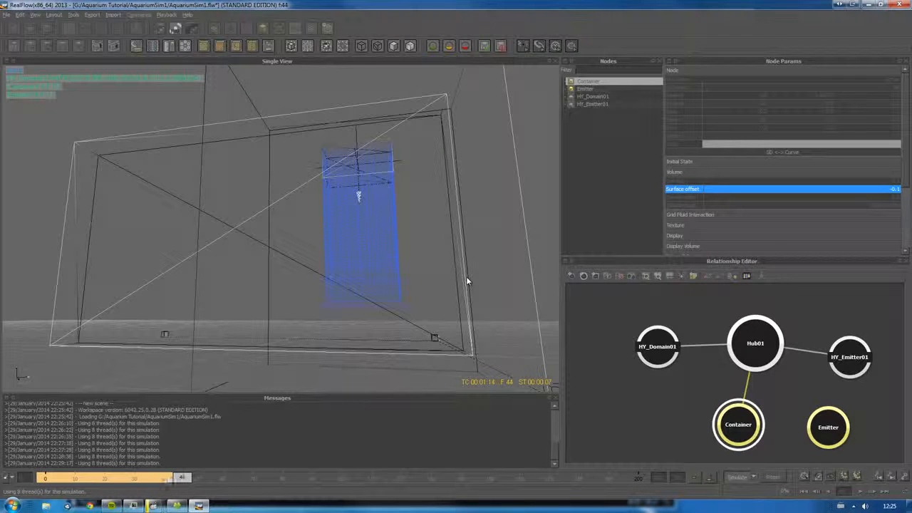
left_click_drag(466, 276, 488, 276, "alt")
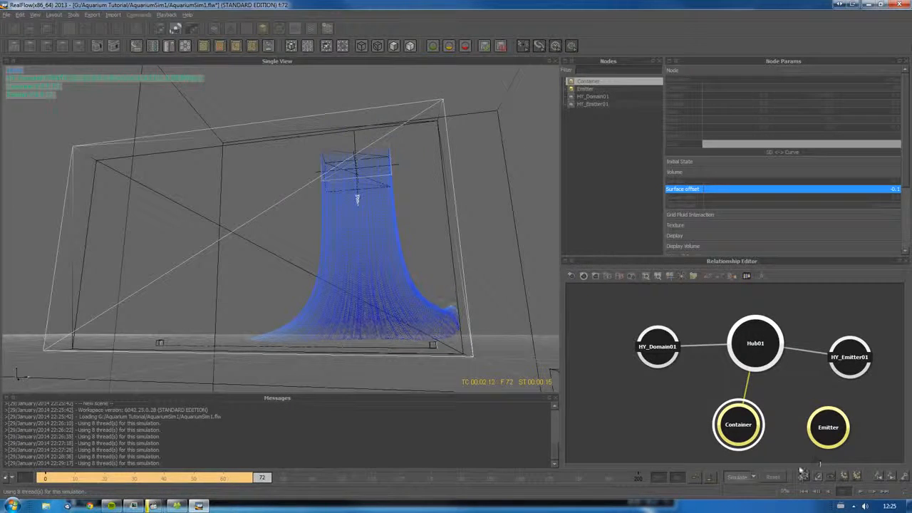
left_click(738, 479)
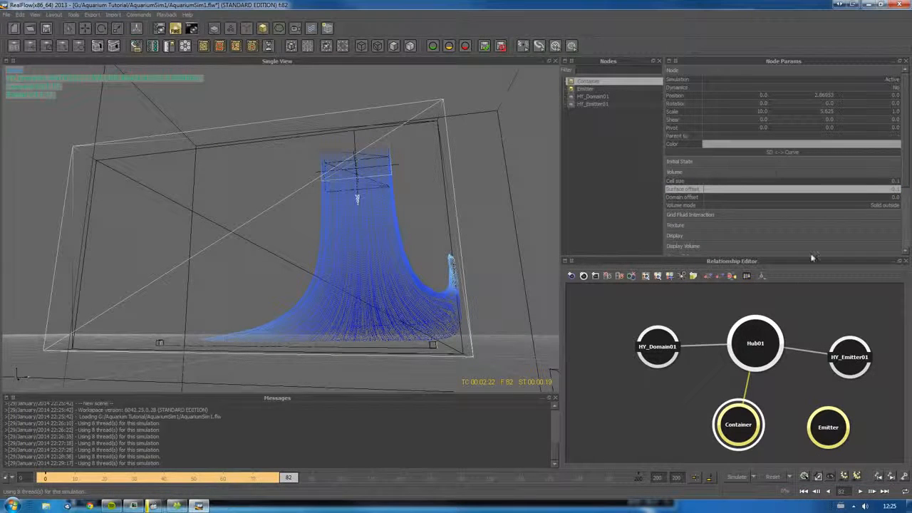
Step: Review the Hybrido emitter's core particle sampling and set HY_Domain01's grid cell size to 0.1
left_click(645, 347)
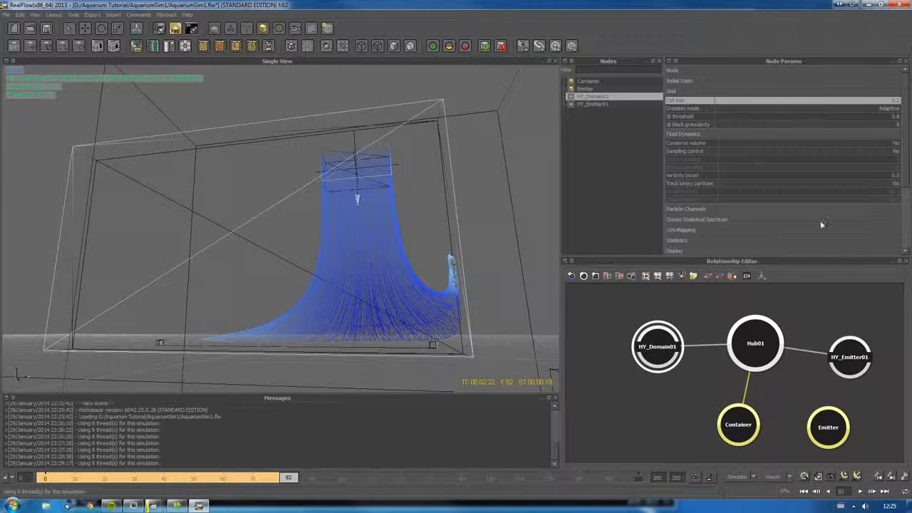
left_click(859, 354)
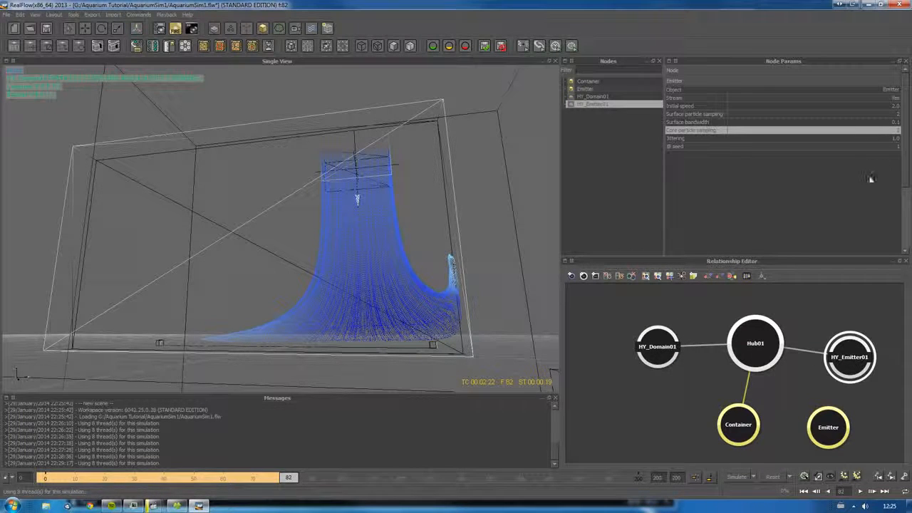
left_click(896, 132)
left_click(652, 347)
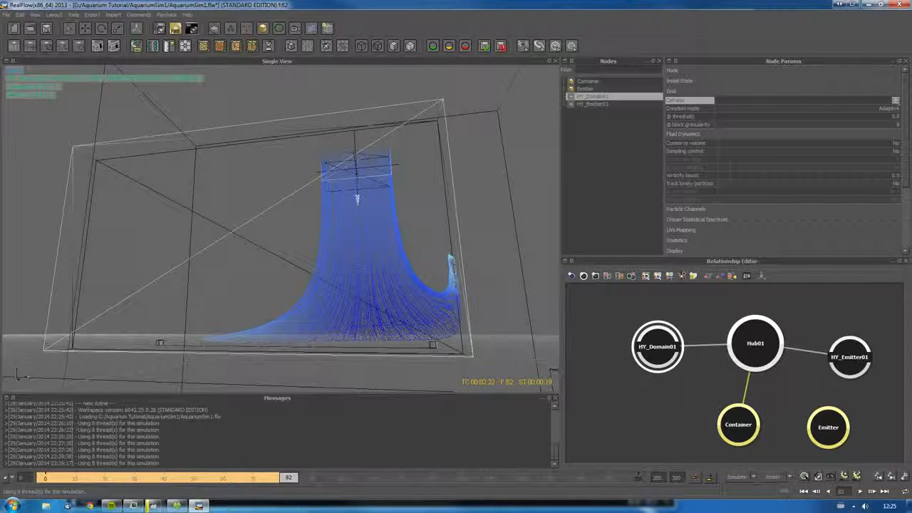
key("Return")
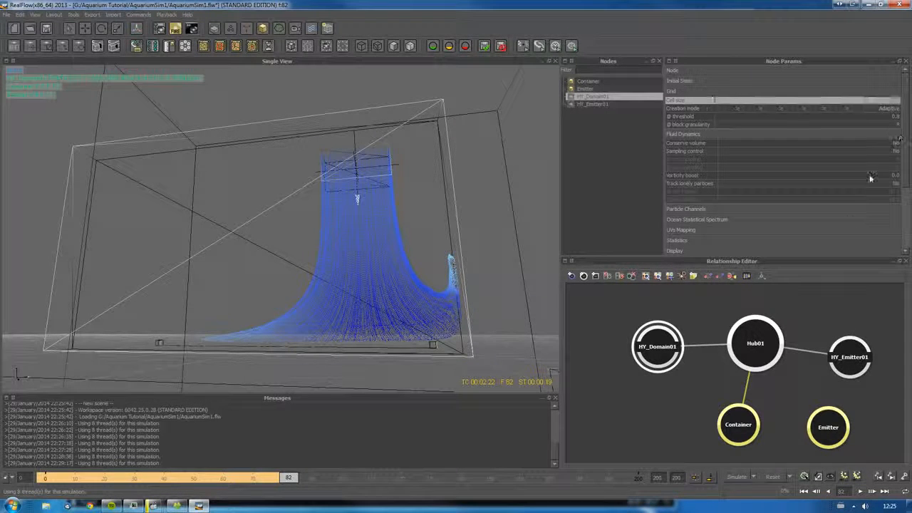
Step: Reset and rerun the simulation to about frame 81, inspecting the splash inside the container from several angles before stopping
left_click(773, 478)
left_click(495, 280)
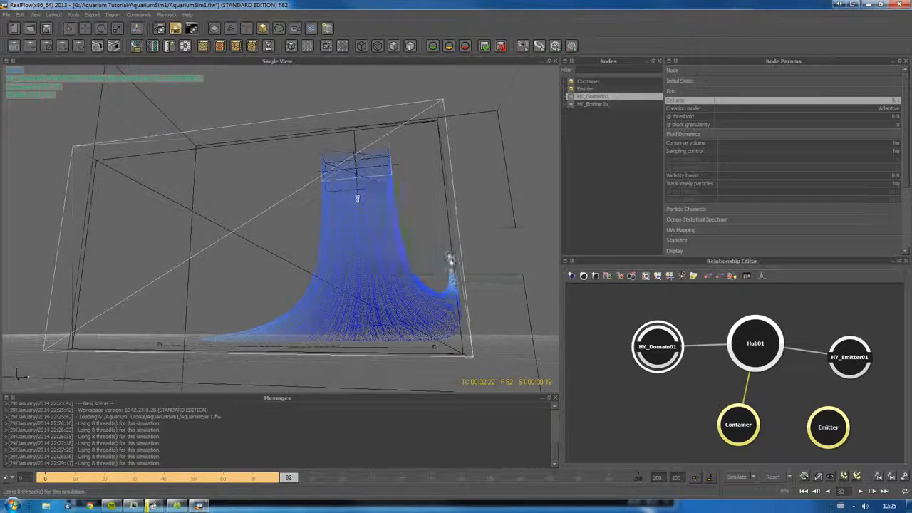
left_click(729, 475)
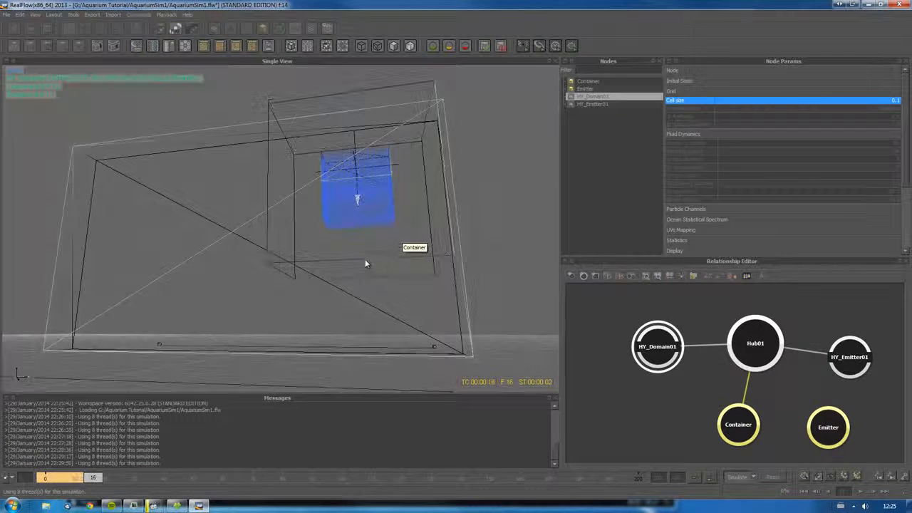
left_click_drag(365, 260, 379, 276, "alt")
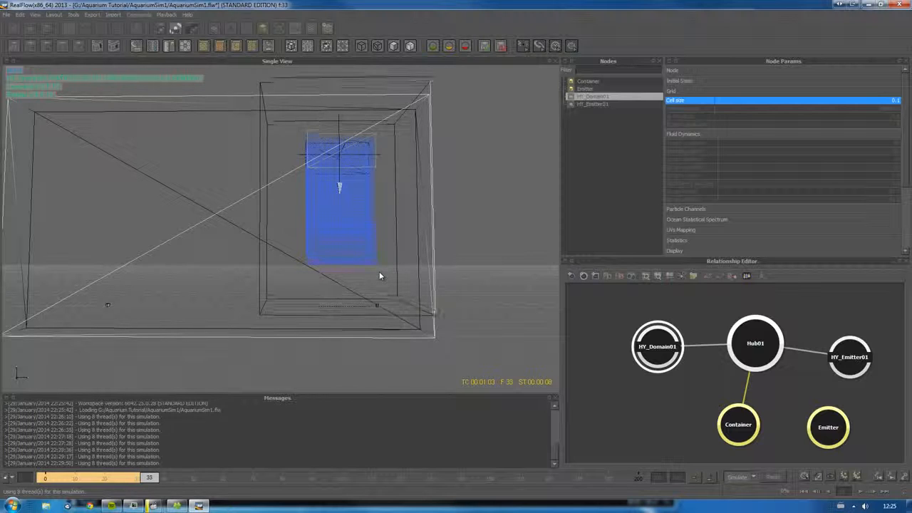
mouse_move(395, 302)
left_mouse_down("alt")
mouse_move(387, 292)
mouse_move(403, 288)
mouse_move(410, 310)
left_mouse_up("alt")
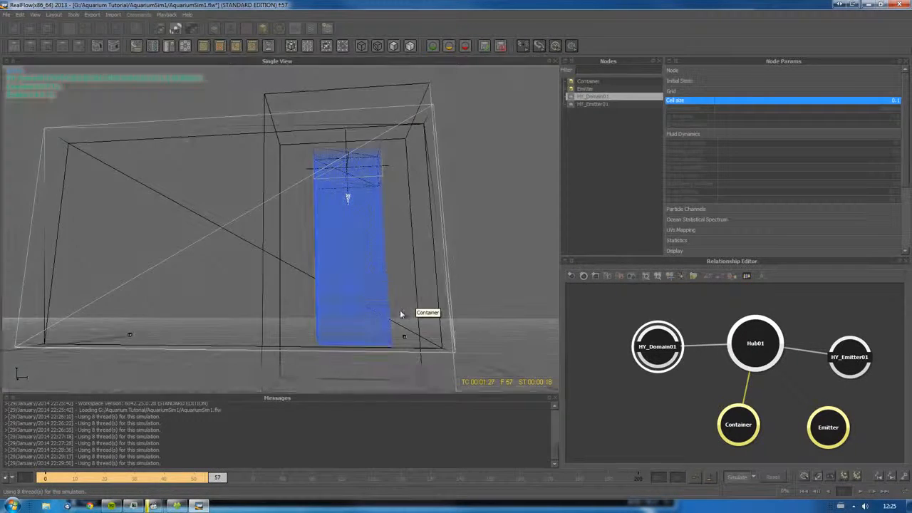
left_click_drag(400, 309, 399, 304, "alt")
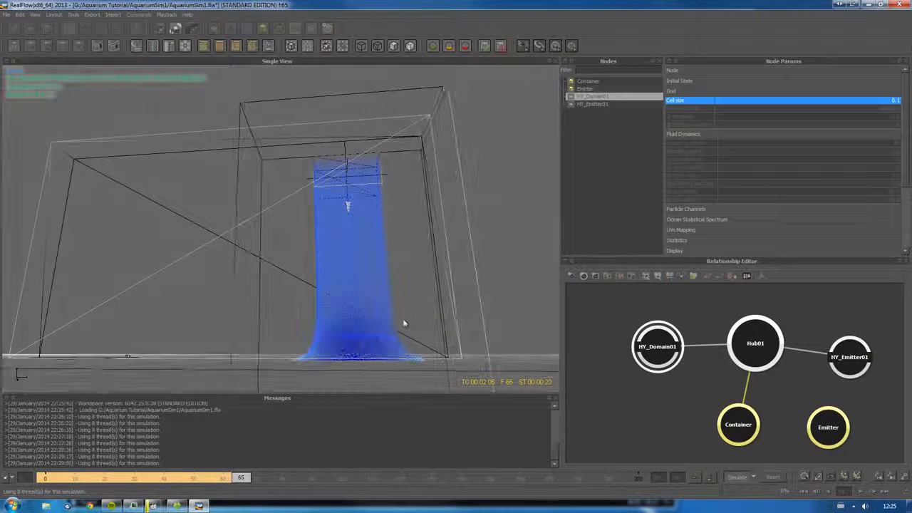
mouse_move(403, 316)
left_mouse_down("alt")
mouse_move(389, 318)
mouse_move(396, 321)
left_mouse_up("alt")
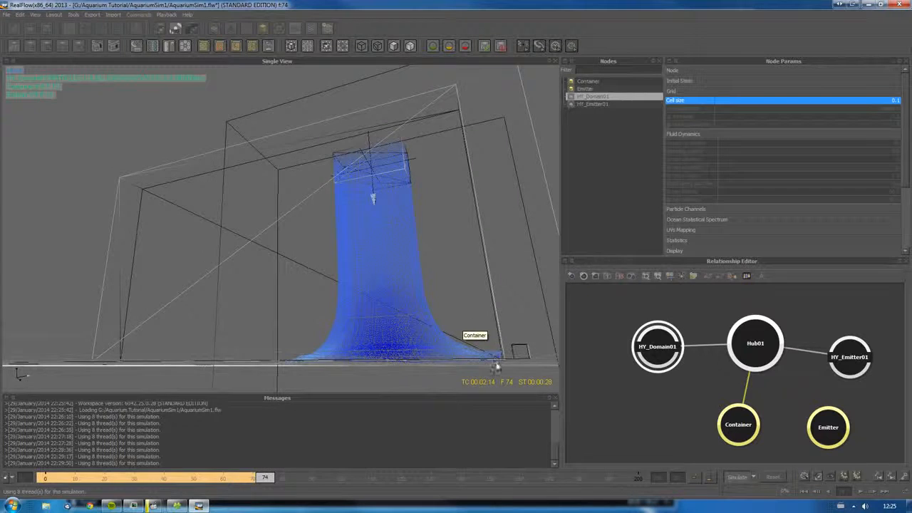
left_click_drag(486, 363, 437, 345, "alt")
left_click(738, 477)
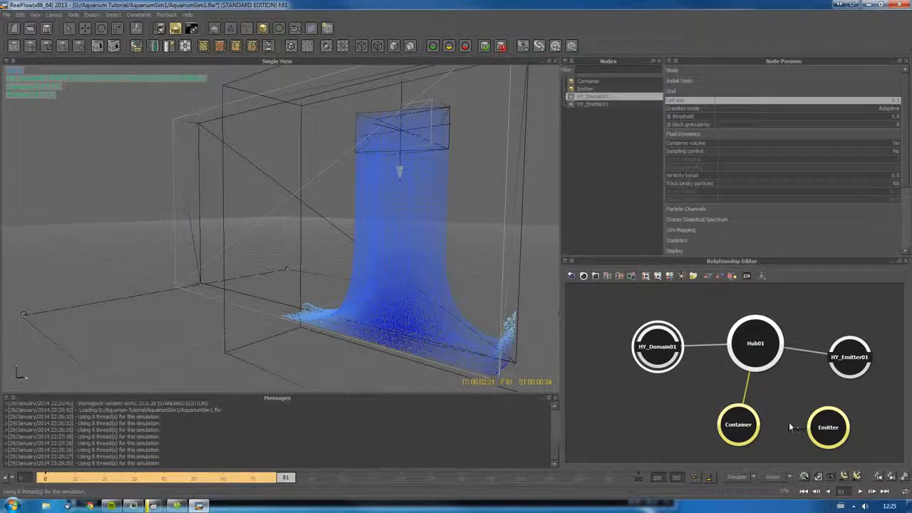
Step: Rearrange the Container, HY_Domain01 and HY_Emitter01 nodes more evenly around Hub01
left_click(744, 431)
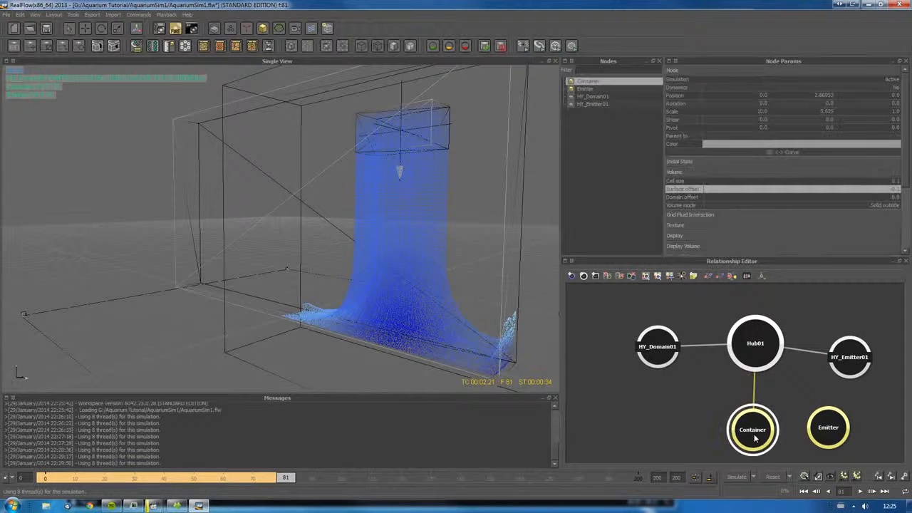
left_click_drag(667, 348, 658, 337)
left_click_drag(845, 361, 843, 347)
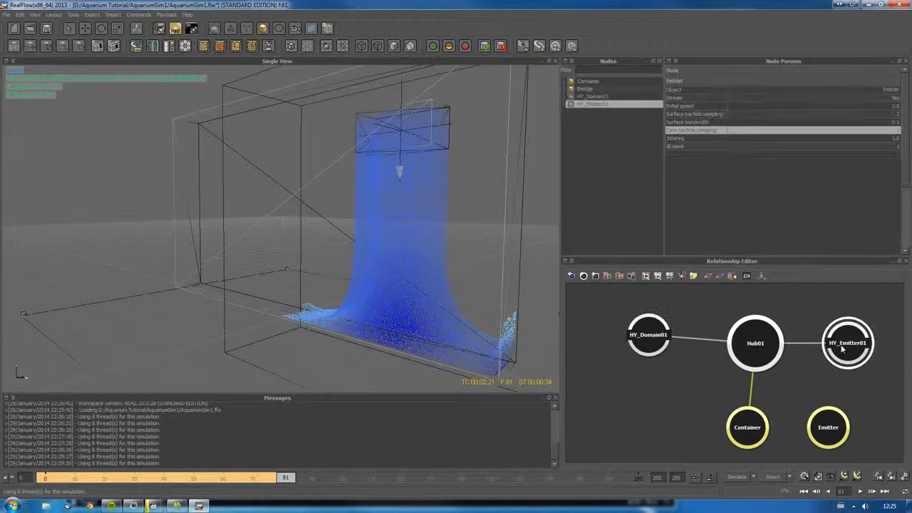
left_click(826, 426)
Step: Add a Gravity daemon linked to Hub01, placing its node below HY_Domain01, and shift the Emitter node slightly aside
right_click(664, 412)
type("a")
key("Return")
left_click_drag(679, 435, 643, 422)
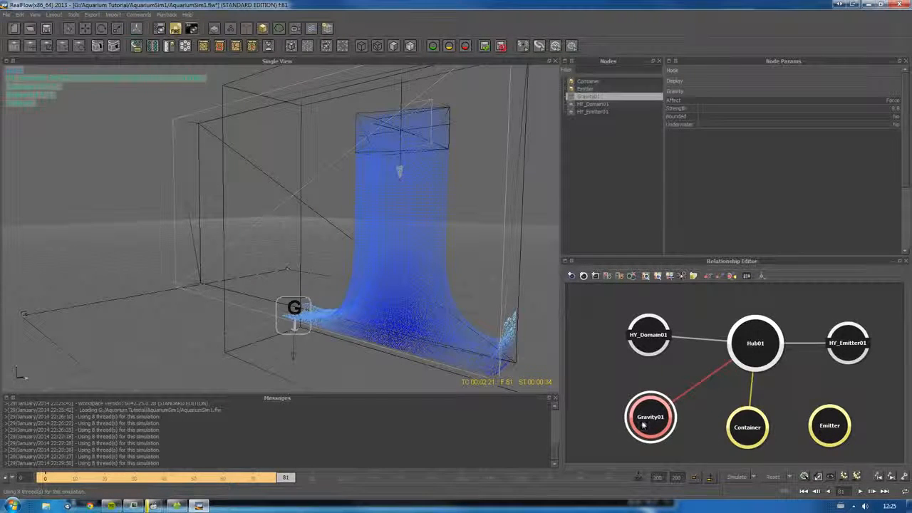
left_click_drag(825, 438, 838, 441)
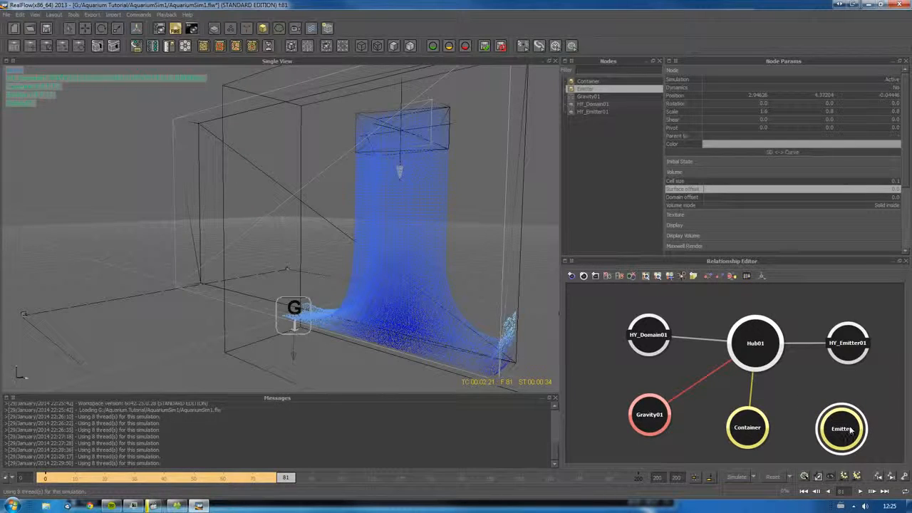
Step: Rotate the Emitter object about 55.3 degrees around Z so it points diagonally down at the container's nearest side wall
left_click(439, 105)
left_click(441, 104)
key("e")
left_click_drag(463, 144, 466, 68)
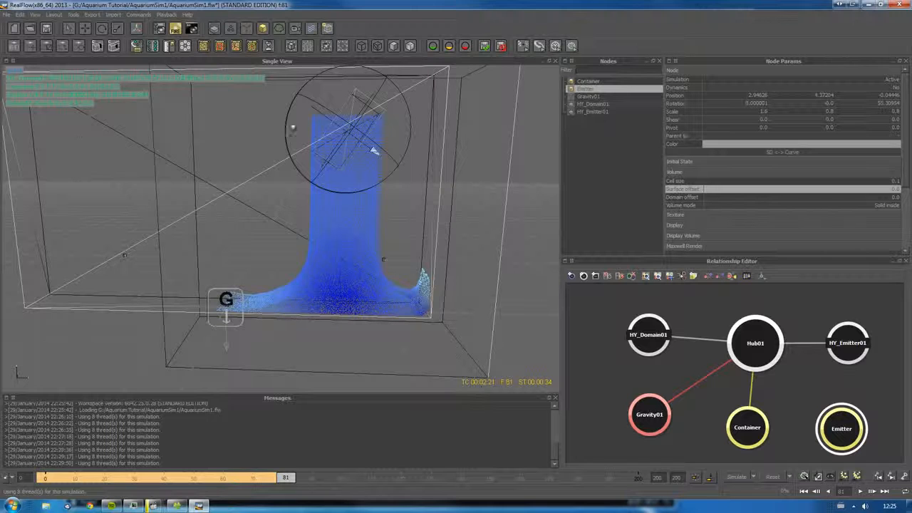
Step: Reset and rerun the simulation to about frame 15 to check the tilted stream, and reset it again
left_click(773, 478)
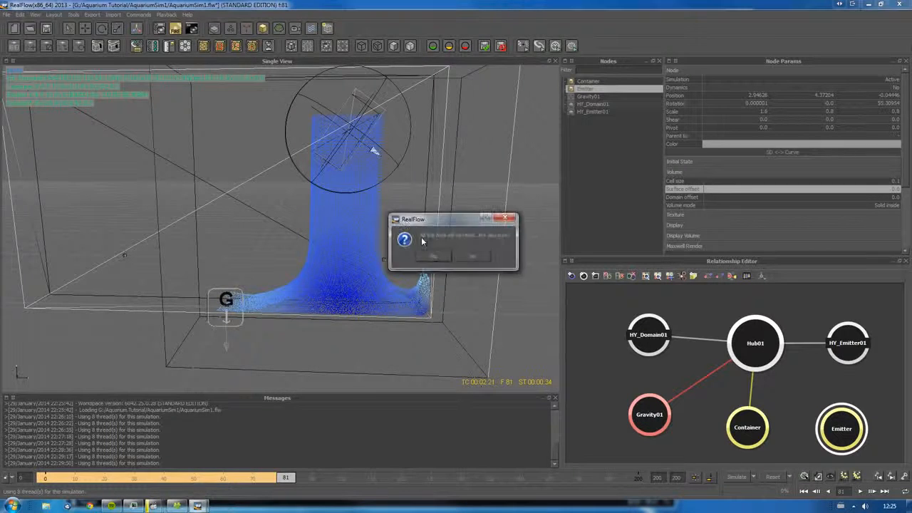
key("Return")
left_click(741, 477)
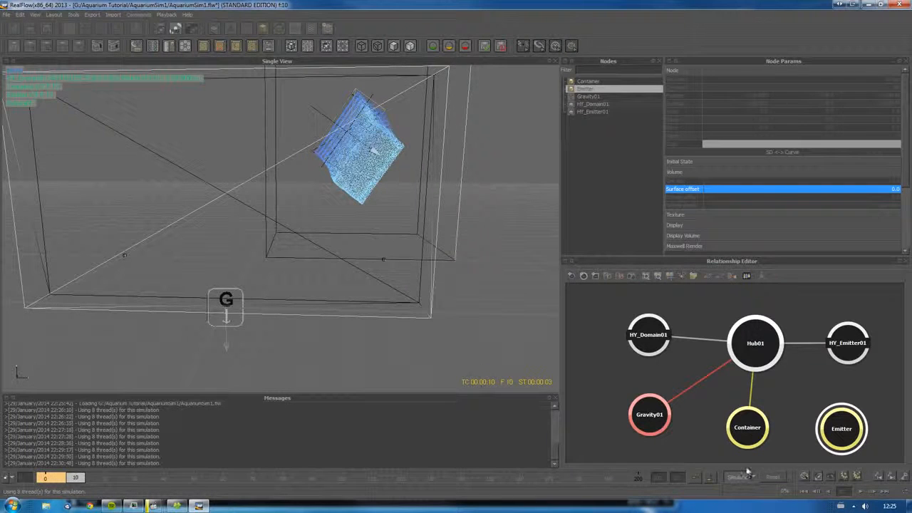
left_click(742, 479)
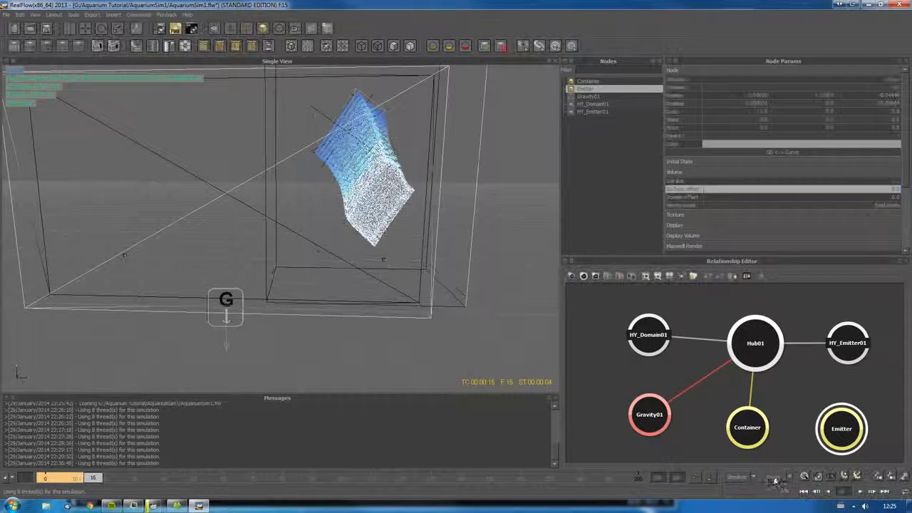
left_click(772, 477)
left_click(426, 254)
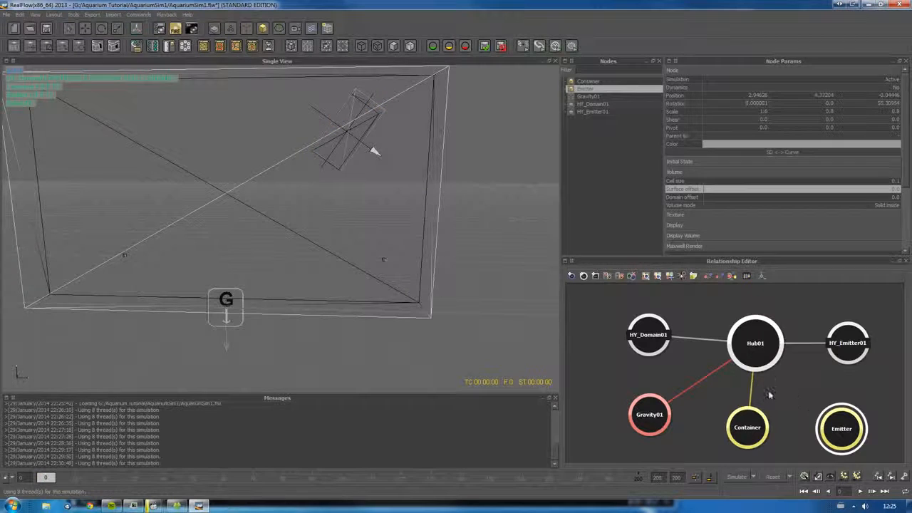
Step: Set HY_Emitter01's initial speed to 5
left_click(851, 348)
left_click(895, 115)
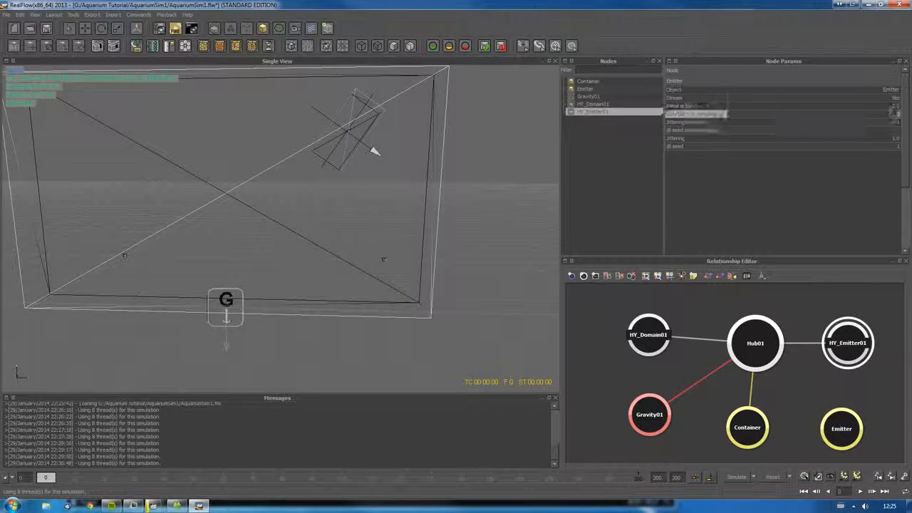
left_click(888, 106)
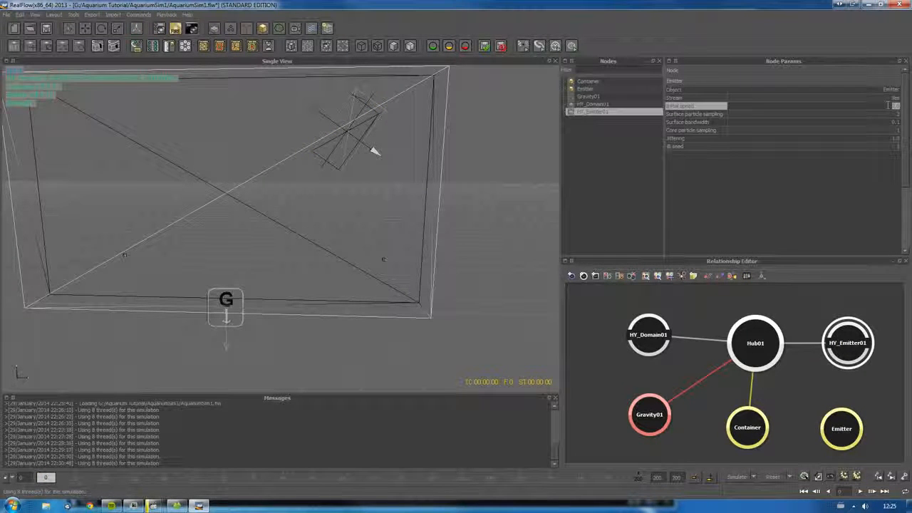
type("5")
key("Return")
Step: Simulate to about frame 19 to check the faster stream against the container wall, and reset the simulation
left_click(774, 478)
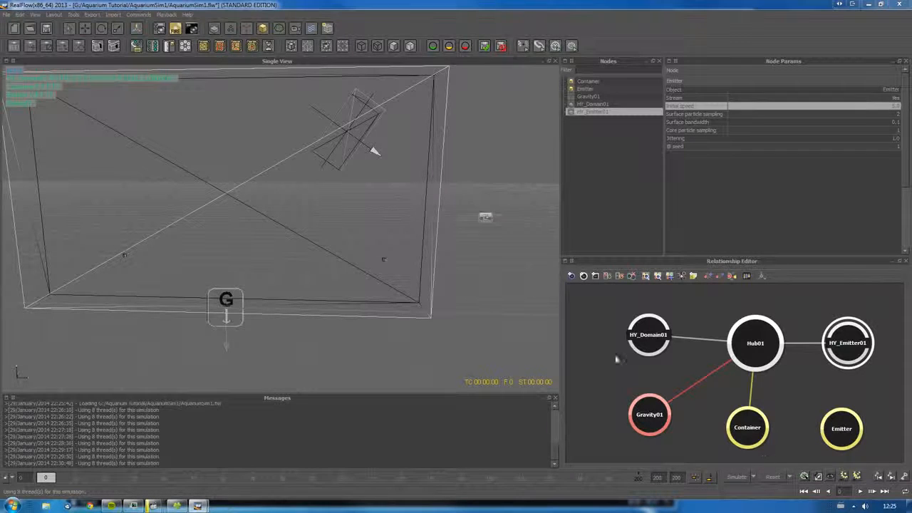
left_click(432, 256)
left_click(736, 480)
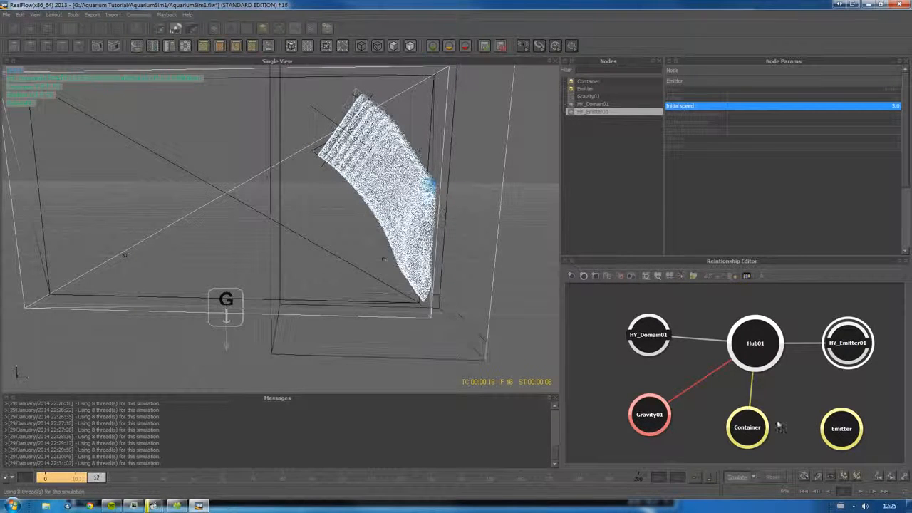
left_click(781, 477)
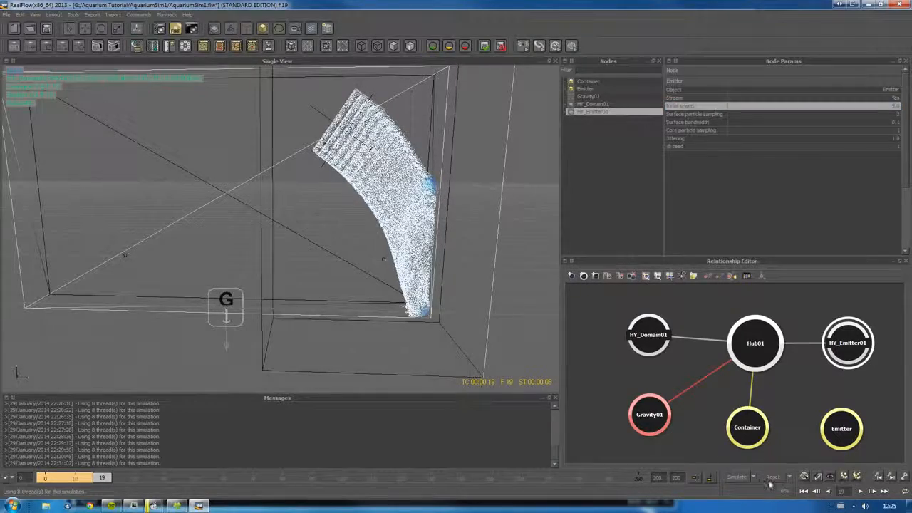
left_click(439, 256)
Step: Add a Noise Field daemon linked to Hub01 and nudge its node slightly away from the Emitter node
left_click_drag(422, 234, 448, 249, "alt")
scroll(371, 223, "up", 5)
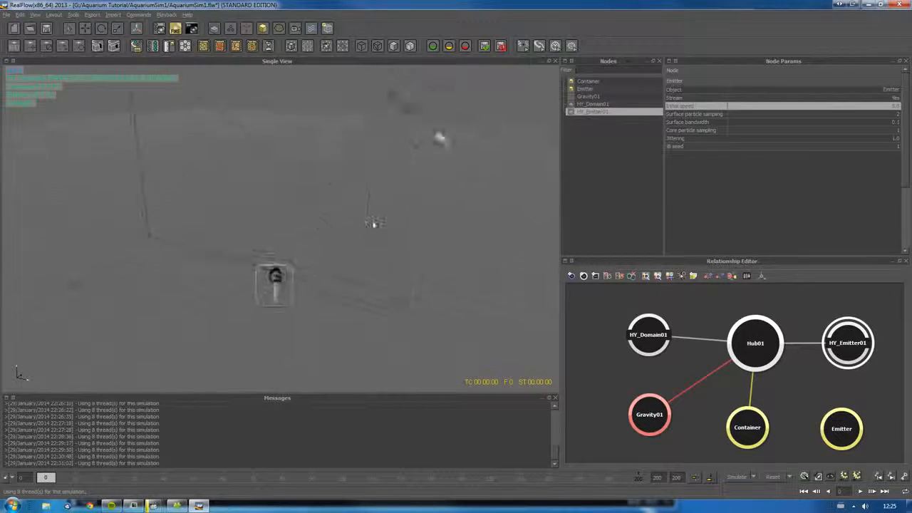
middle_click_drag(367, 220, 345, 284, "alt")
left_click_drag(345, 287, 345, 202, "alt")
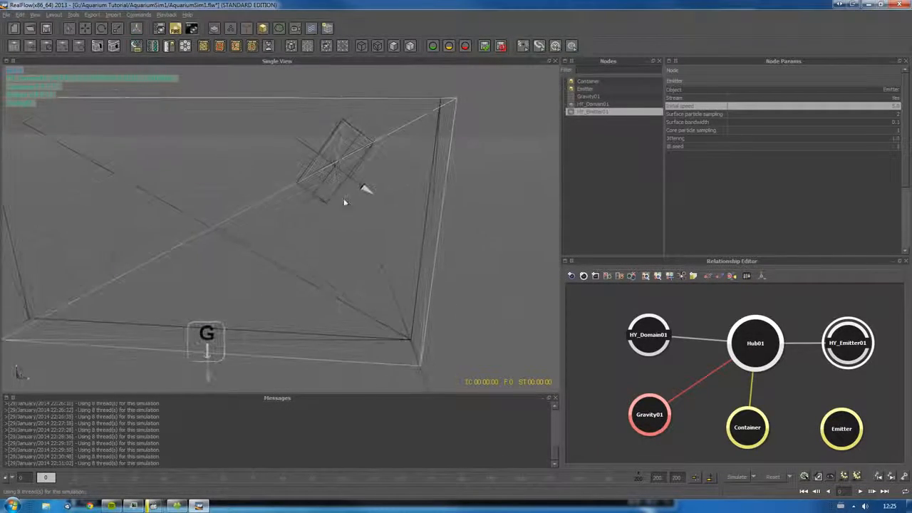
left_click(803, 428)
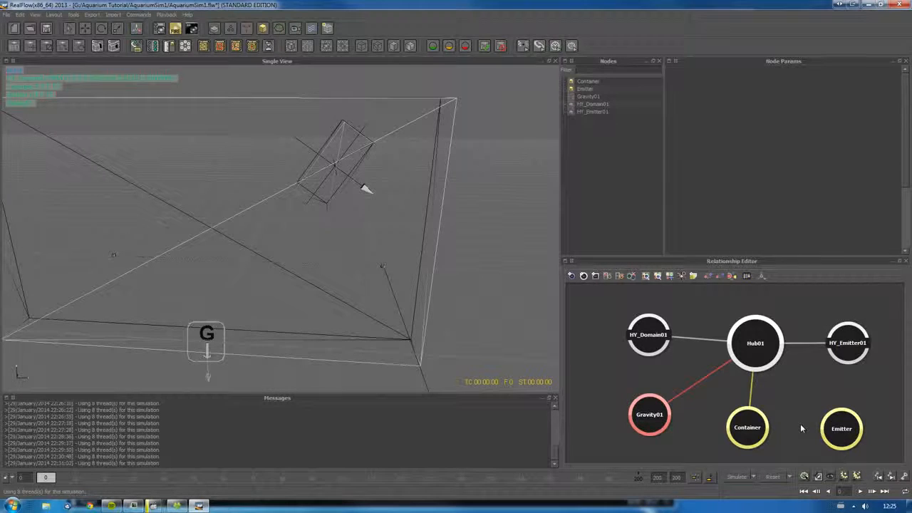
right_click(802, 428)
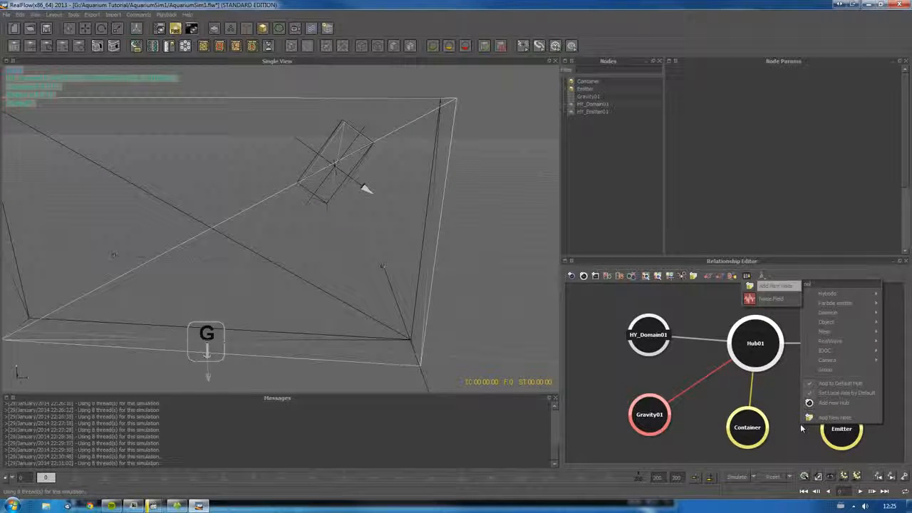
left_click(771, 299)
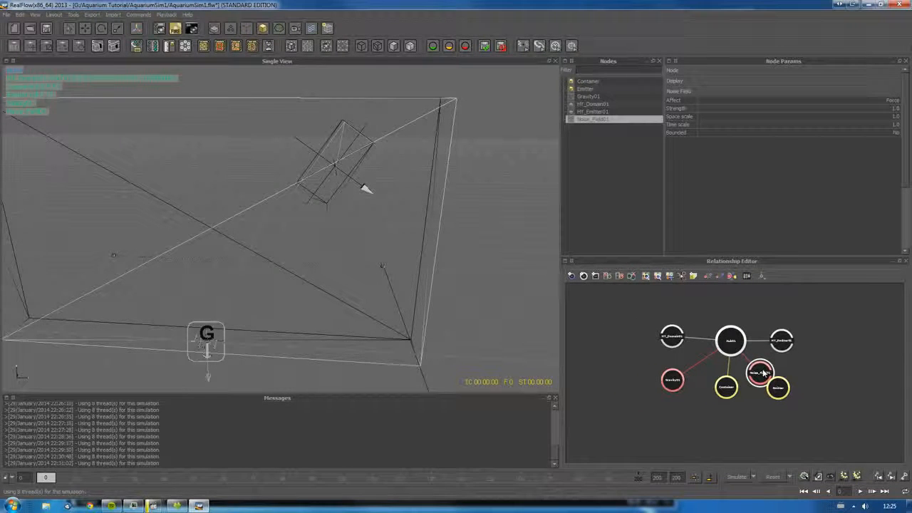
left_click(762, 372)
left_click_drag(765, 374, 761, 371)
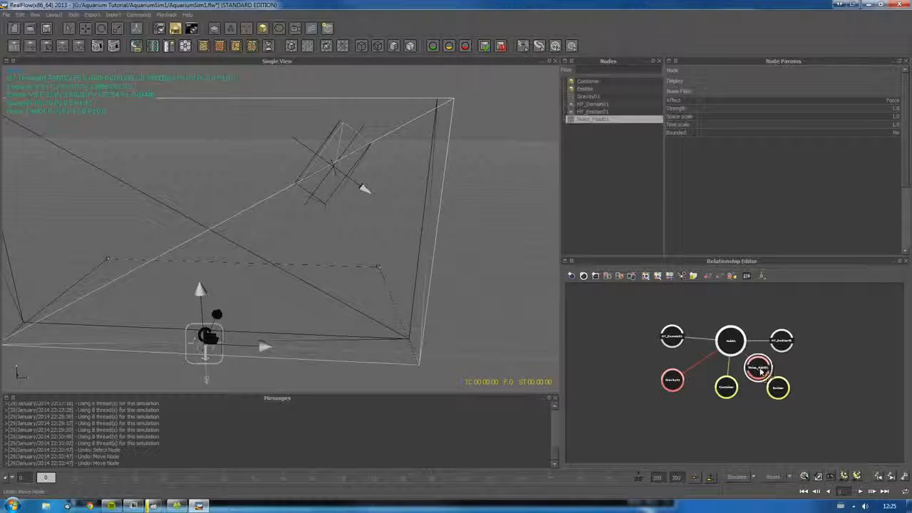
Step: Move the noise field onto the Emitter object inside the container and set Bounded to Yes
left_click_drag(263, 349, 316, 350)
left_click_drag(255, 318, 254, 167)
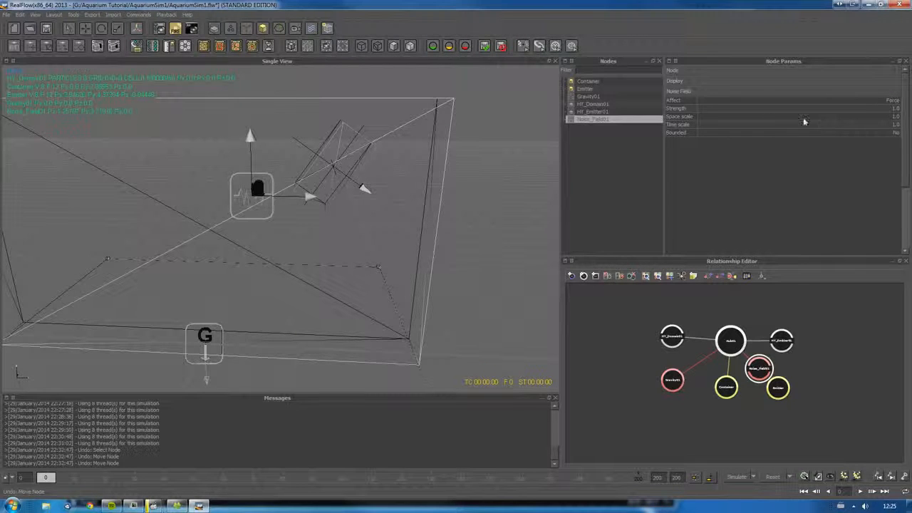
left_click(816, 138)
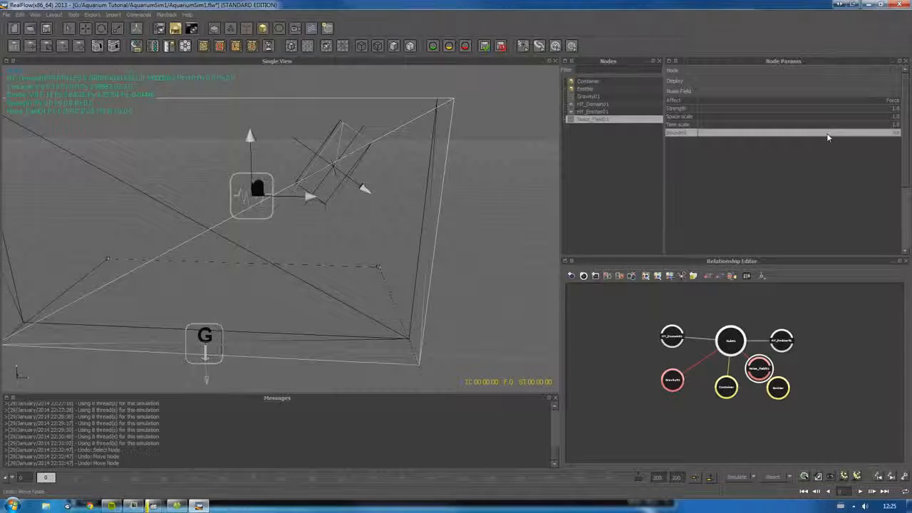
left_click_drag(240, 194, 355, 162)
left_click_drag(333, 134, 334, 141)
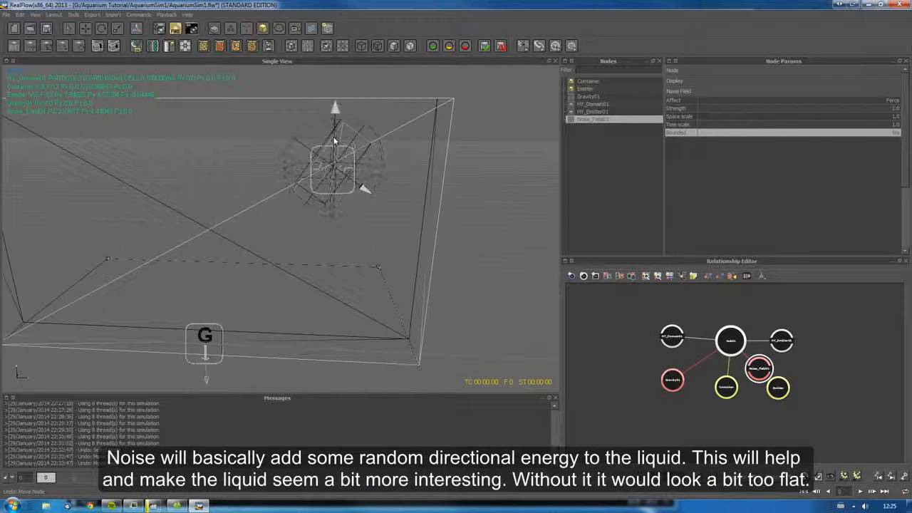
Step: Set the noise field's Affect option to Velocity and its Strength to 50
left_click_drag(355, 183, 206, 142, "alt")
left_click_drag(186, 172, 210, 172, "alt")
left_click(207, 198)
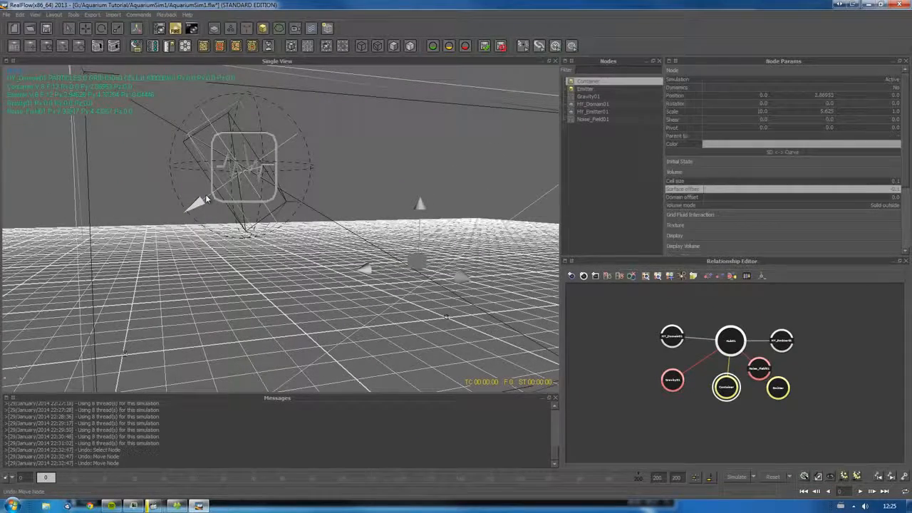
left_click(799, 374)
left_click(759, 368)
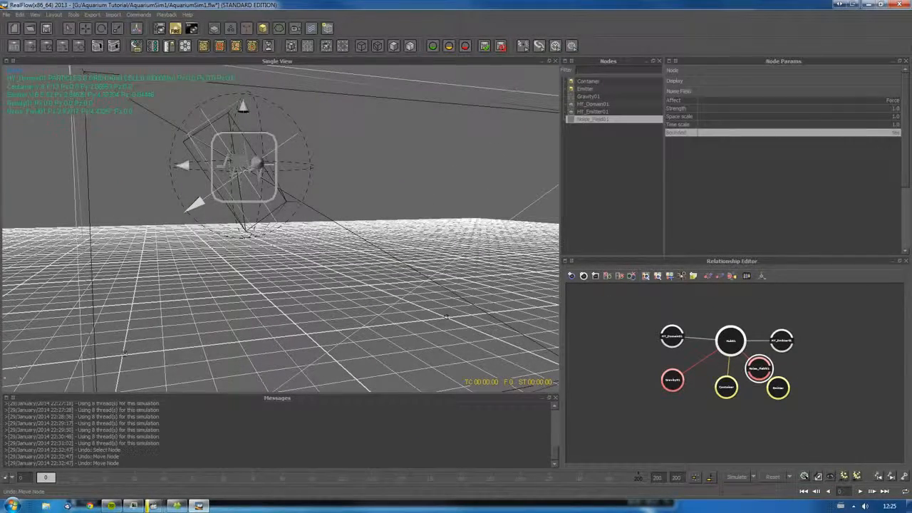
left_click(889, 102)
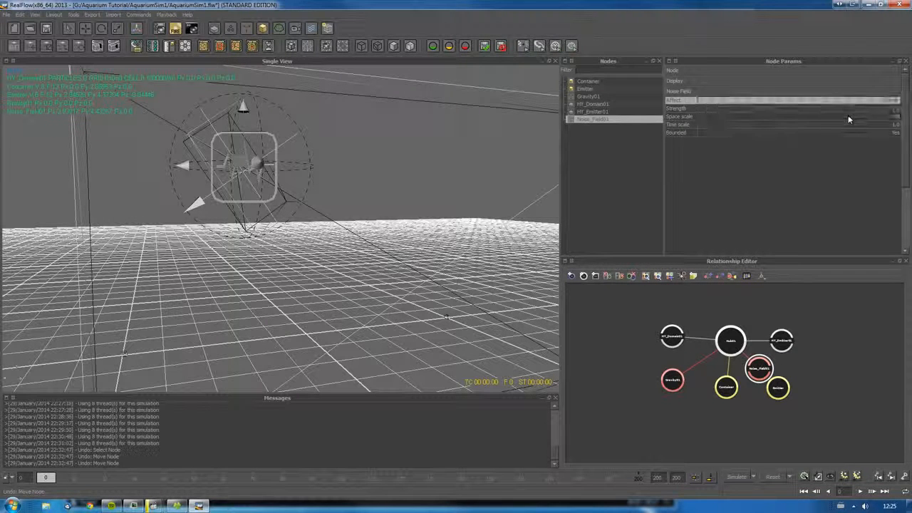
left_click(826, 362)
left_click(759, 368)
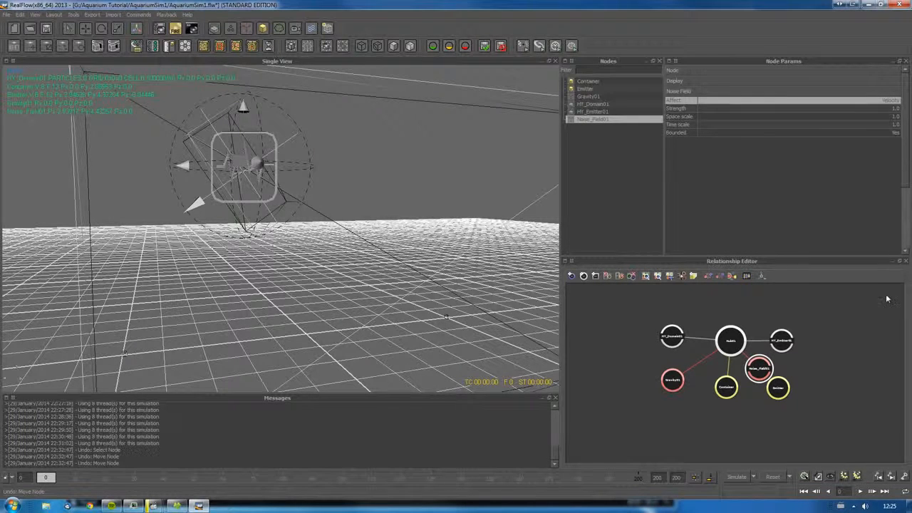
left_click(879, 109)
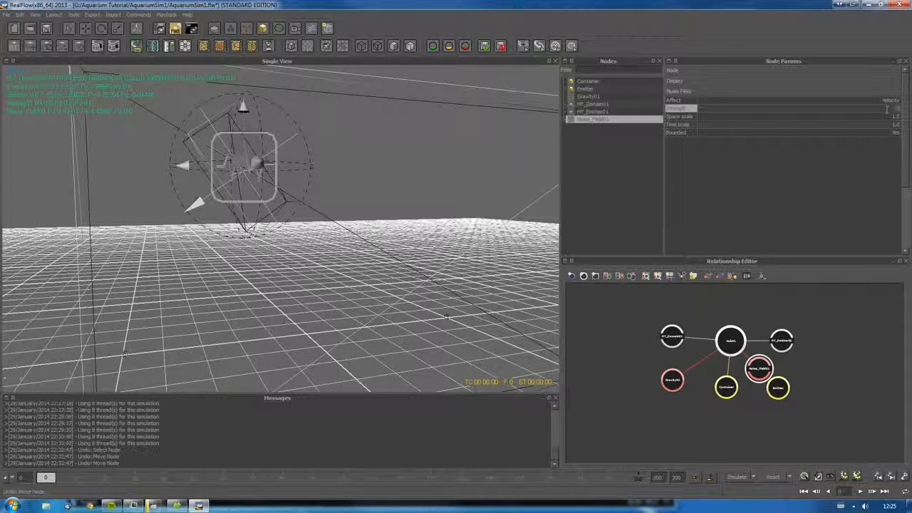
type("50")
key("Return")
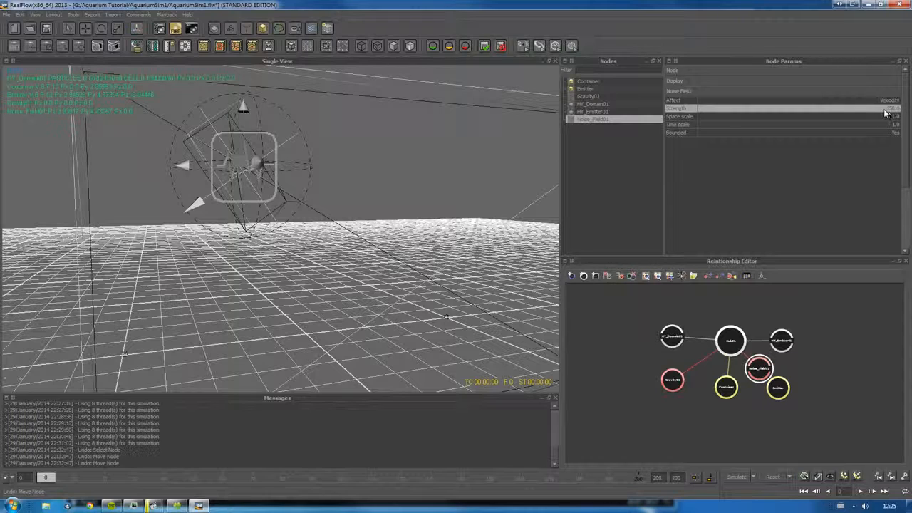
Step: Reset and simulate to about frame 25 with the whole container in view, and inspect the noise effect on the stream
scroll(369, 299, "down", 3)
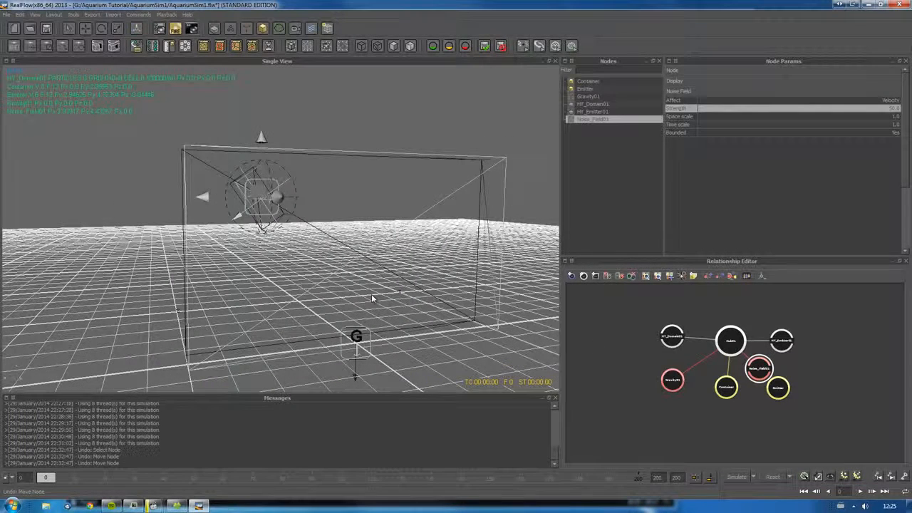
left_click(778, 476)
left_click(440, 256)
left_click(735, 478)
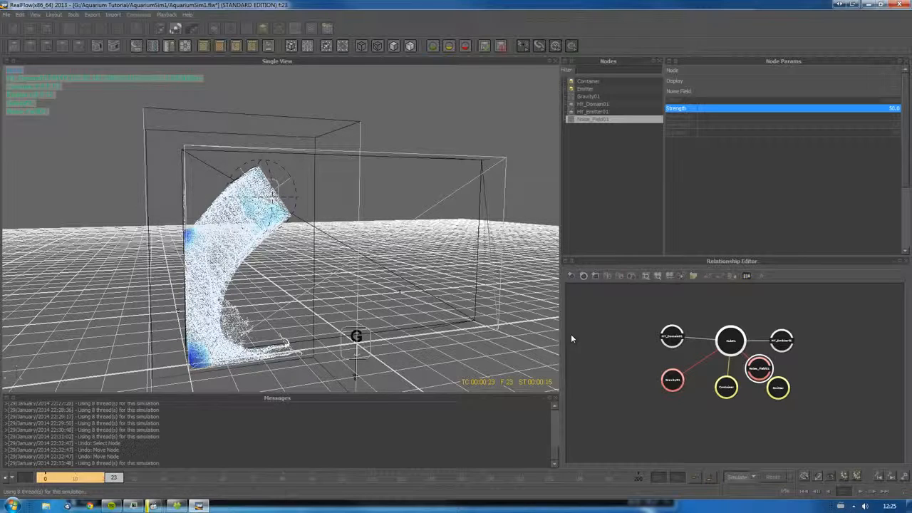
left_click(745, 480)
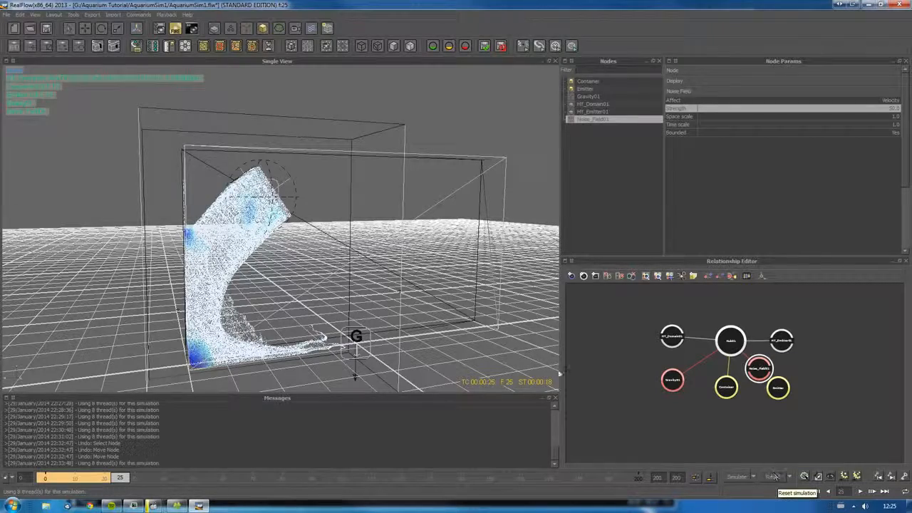
left_click_drag(281, 289, 267, 302, "alt")
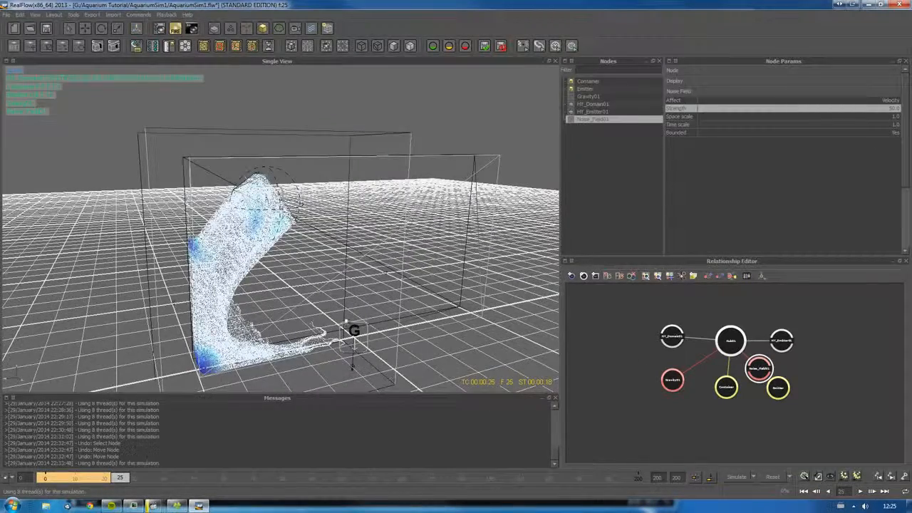
Step: Go to frame 80 and add an animation key for HY_Emitter01's Stream parameter with the value Yes
left_click(787, 345)
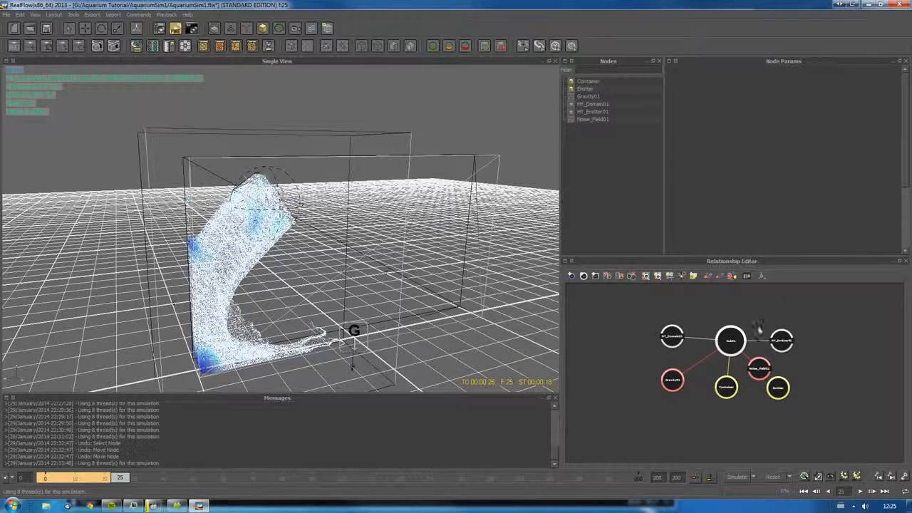
left_click(787, 344)
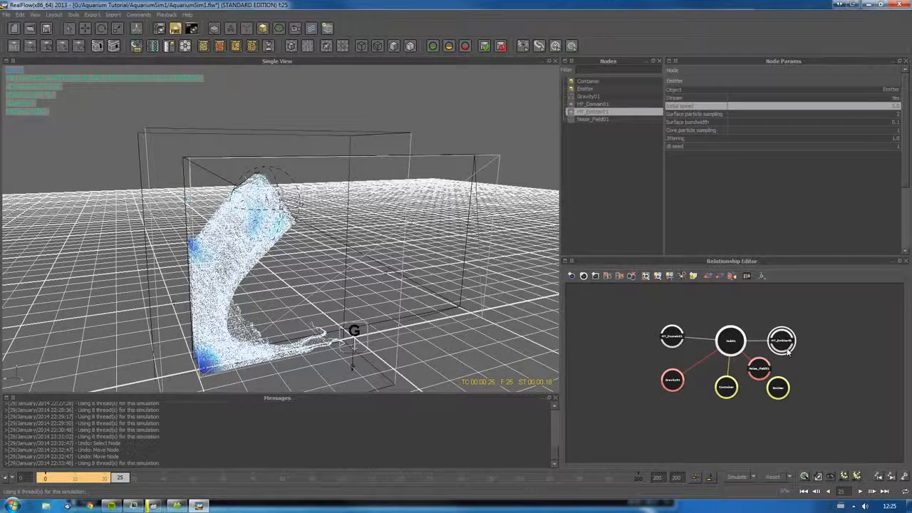
right_click(868, 104)
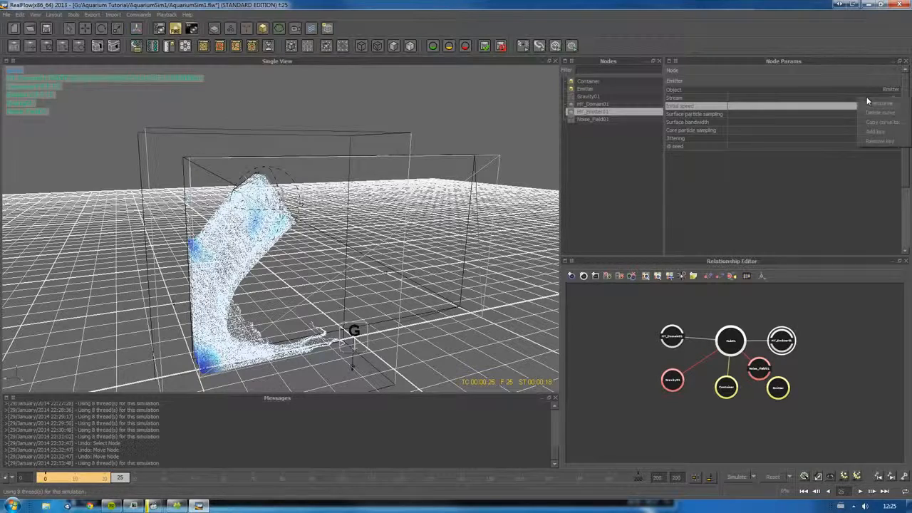
left_click(841, 375)
left_click_drag(132, 481, 278, 486)
left_click(781, 340)
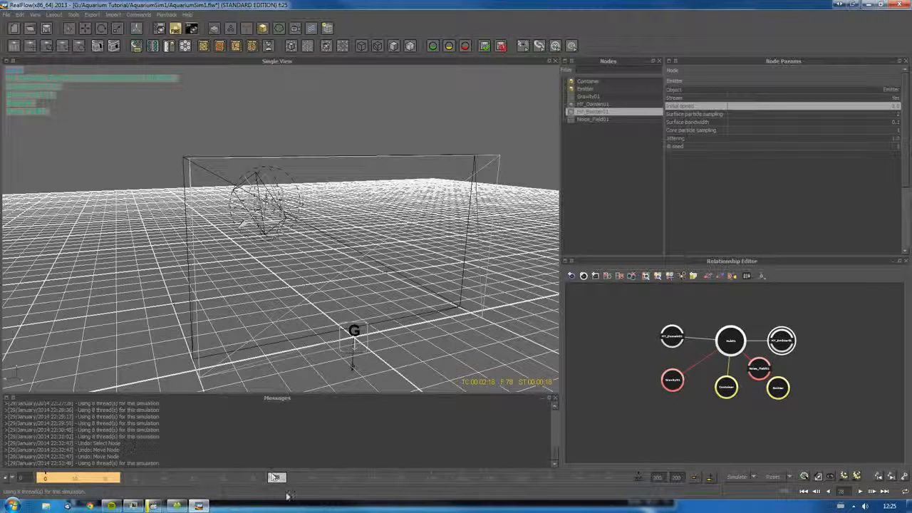
left_click_drag(282, 483, 285, 483)
right_click(860, 100)
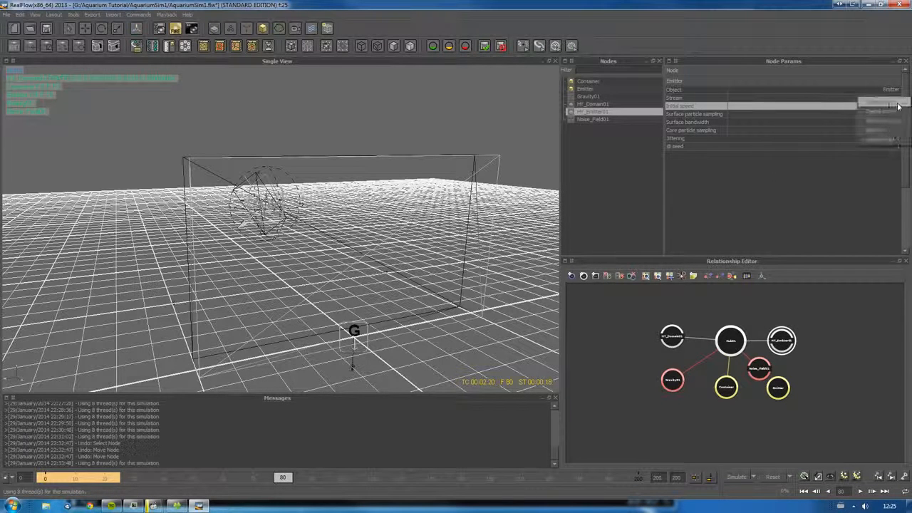
left_click(884, 132)
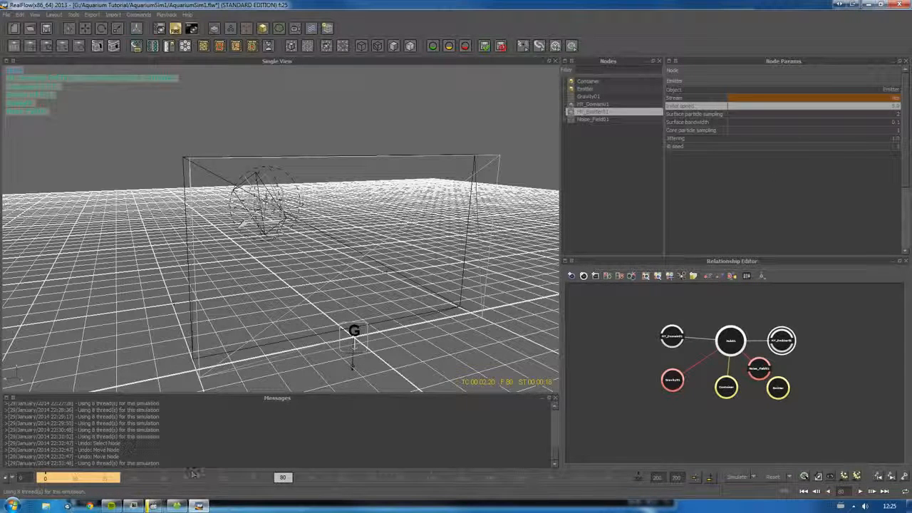
Step: Advance to frame 81 and add an animation key for HY_Emitter01's Stream parameter with the value No
left_click(871, 492)
right_click(887, 99)
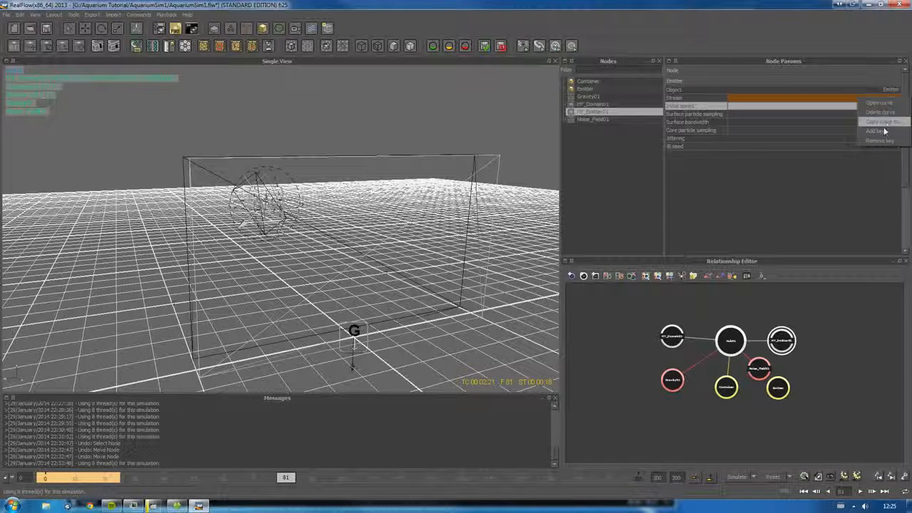
left_click(886, 132)
right_click(862, 100)
left_click(879, 123)
Step: Examine the Stream parameter's animation curve around its two keys in the Curve Editor, and close the editor
right_click(877, 99)
left_click(881, 103)
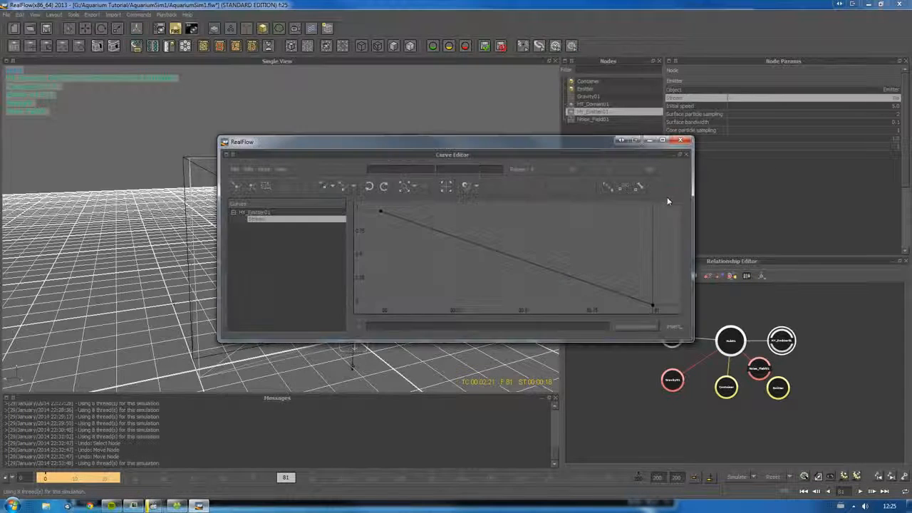
scroll(450, 246, "down", 5)
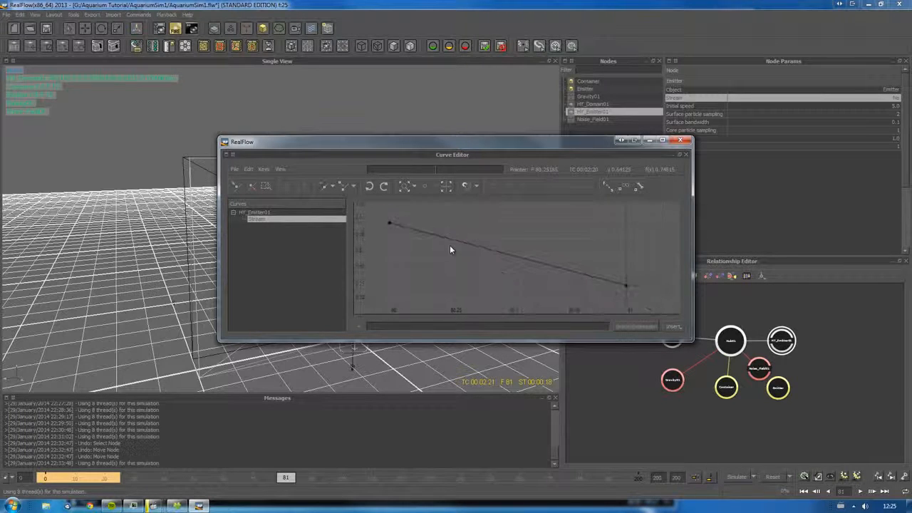
scroll(449, 246, "down", 4)
scroll(405, 249, "up", 4)
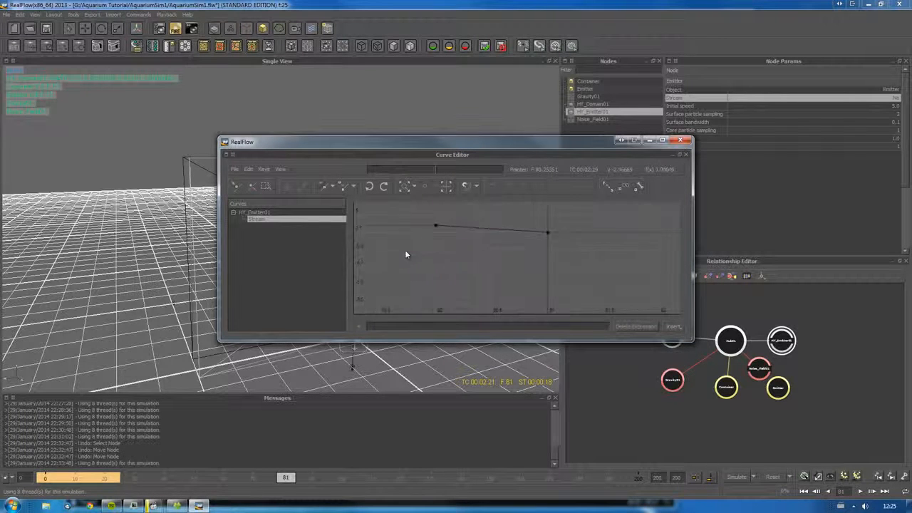
left_click(682, 141)
Step: Move the time slider to frame 157, extend the timeline's last frame to 375 and clear the node selection
left_click_drag(292, 478, 511, 482)
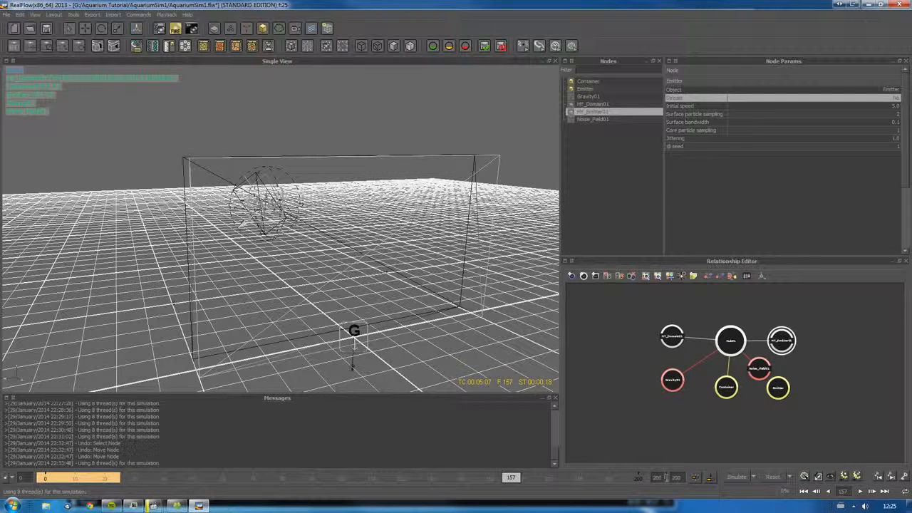
type("375")
key("Return")
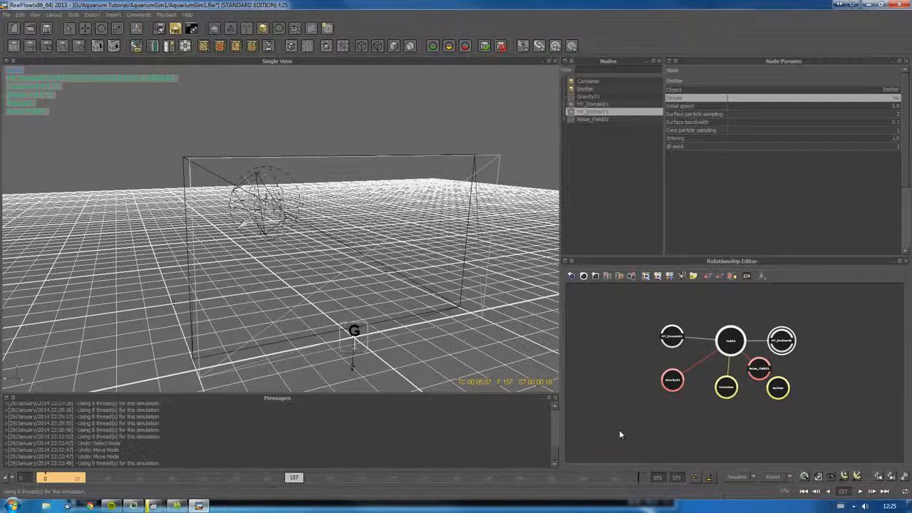
left_click(702, 443)
Step: Set the FPS Output to 25 in the general simulation options
left_click(754, 477)
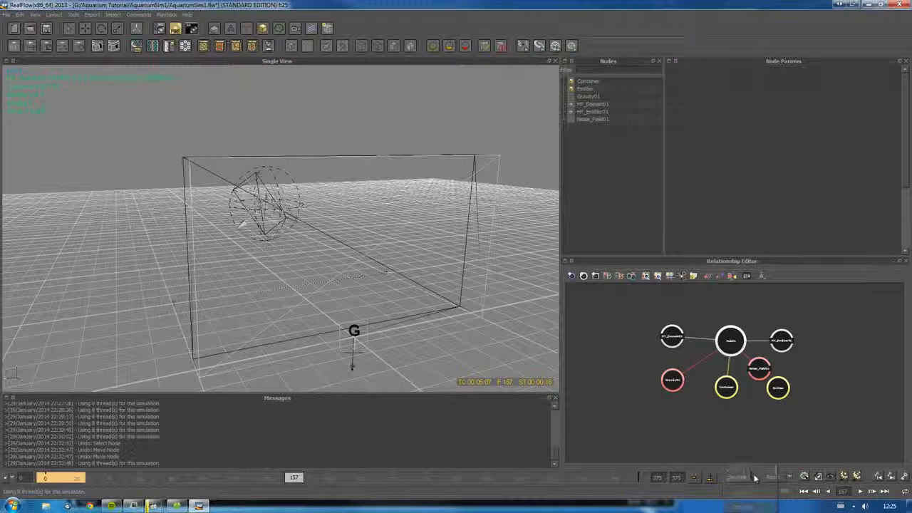
left_click(748, 506)
left_click_drag(669, 312, 775, 298)
type("2")
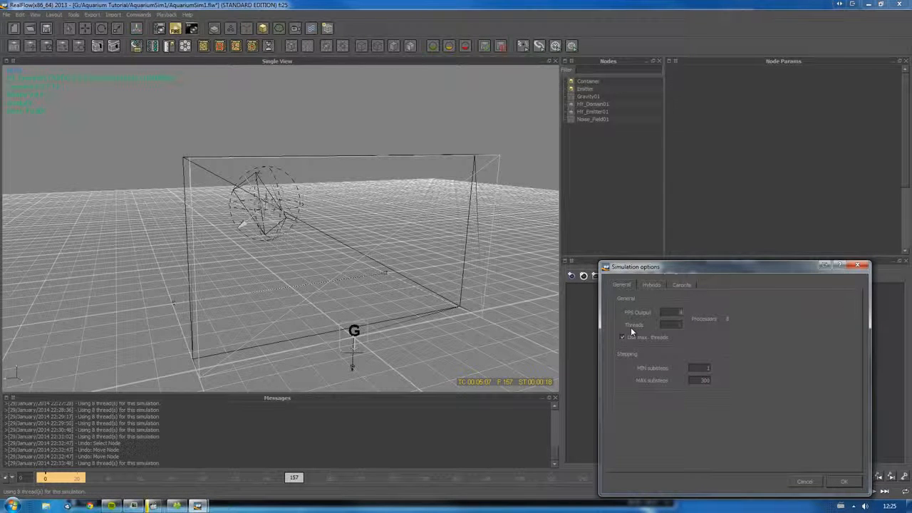
type("5")
left_click_drag(646, 269, 342, 179)
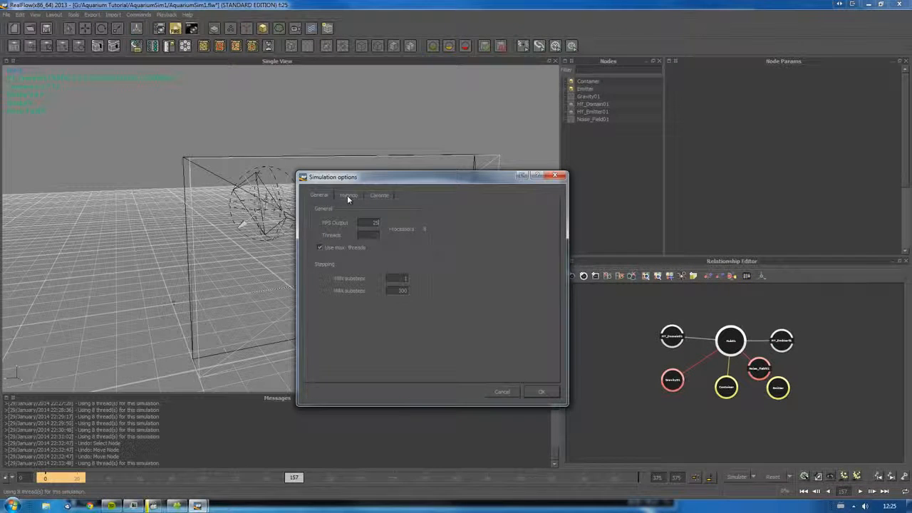
Step: In the Hybrido simulation options, turn Use OpenCL-GPU on and off again, and apply the options
left_click(347, 196)
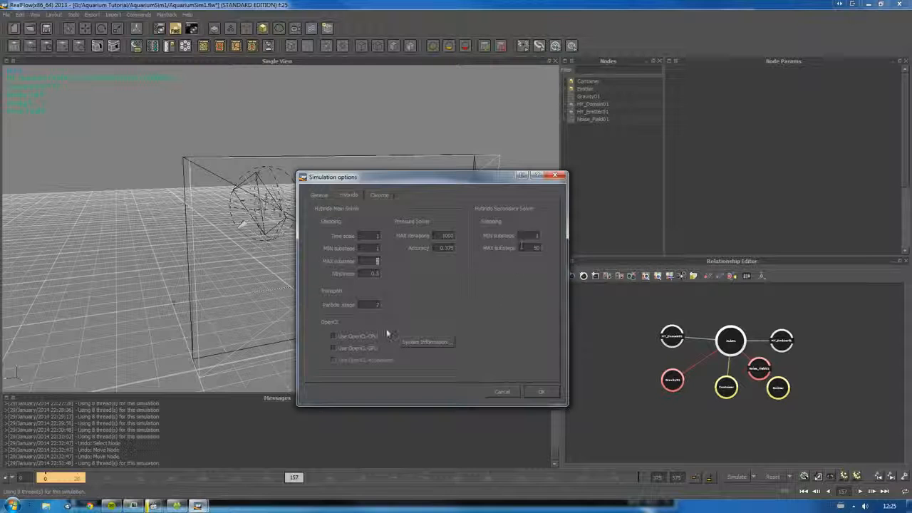
left_click(346, 348)
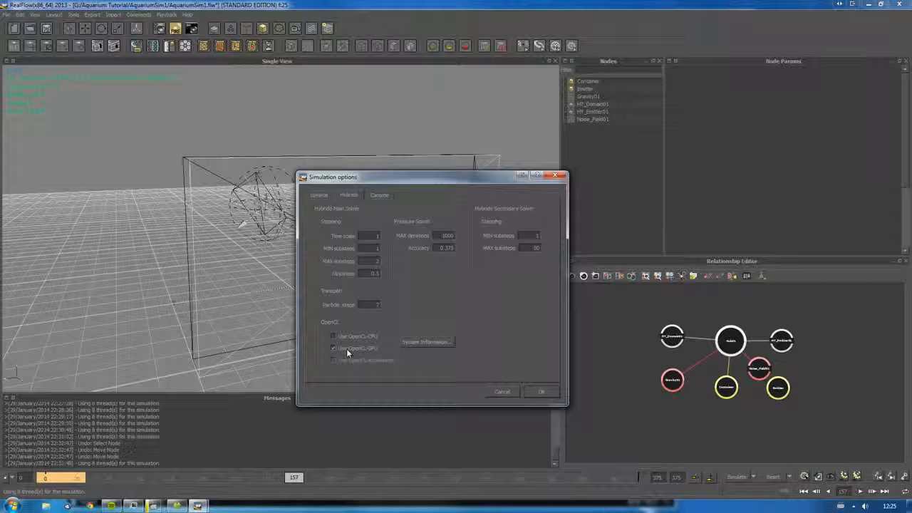
left_click(347, 348)
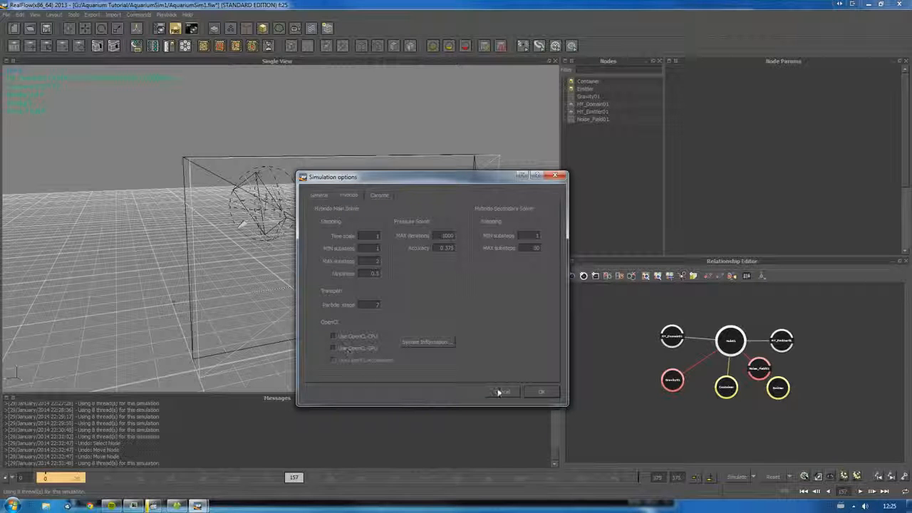
left_click(536, 391)
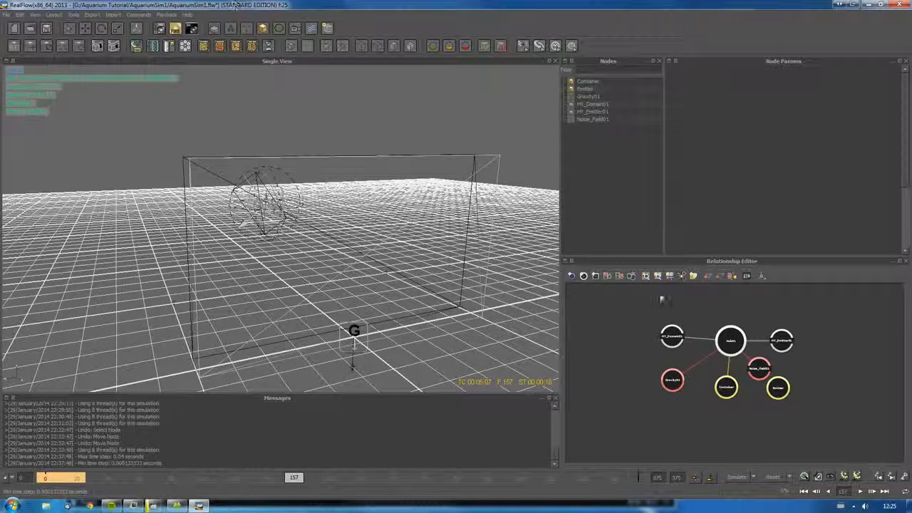
Step: Reset the scene and simulate to about frame 40
left_click(768, 477)
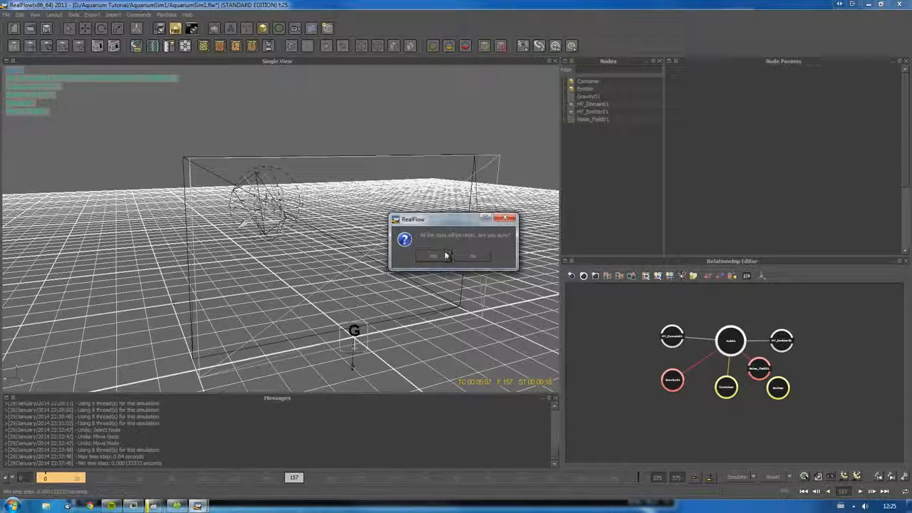
left_click(445, 256)
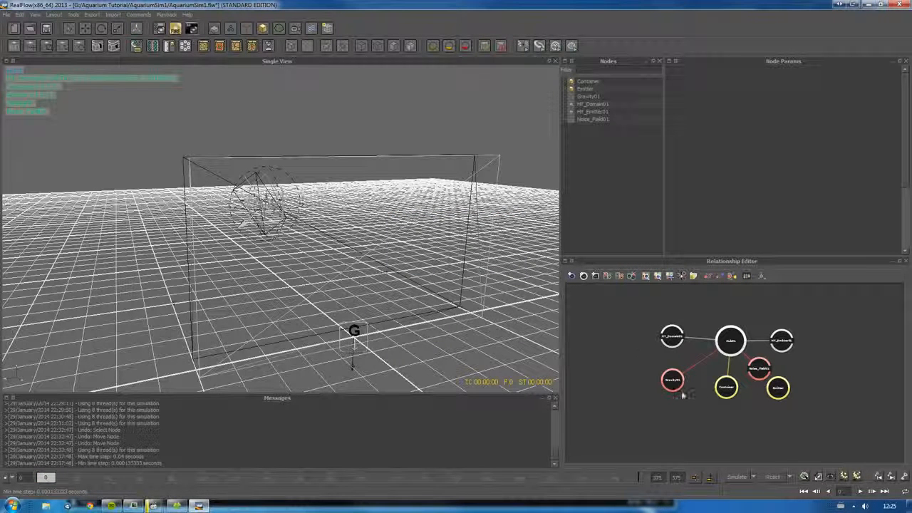
left_click(737, 476)
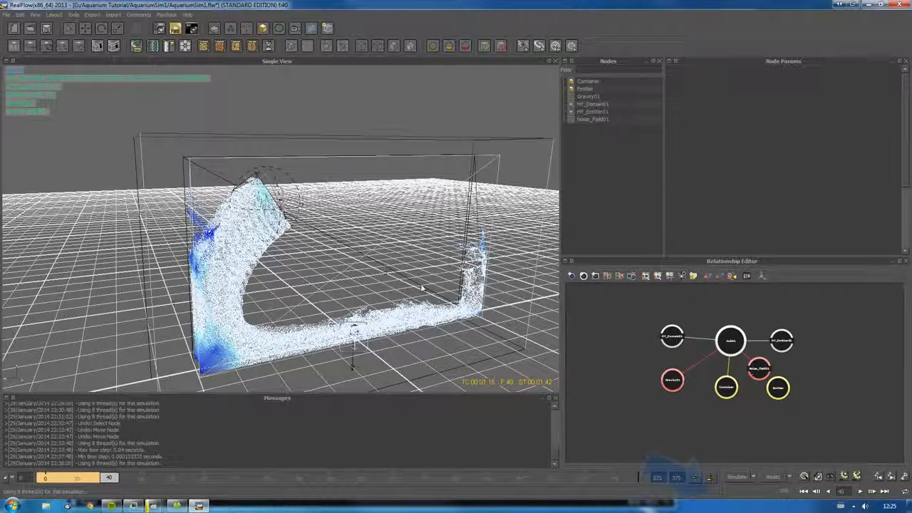
Step: Enable the Command line simulation option, start the simulation in a command window, and close that window after enough frames are computed
left_click(754, 479)
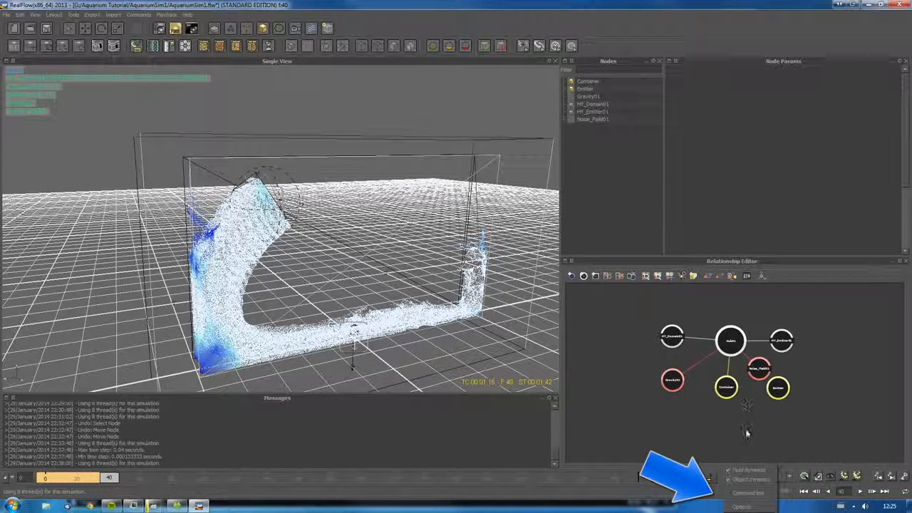
left_click(750, 496)
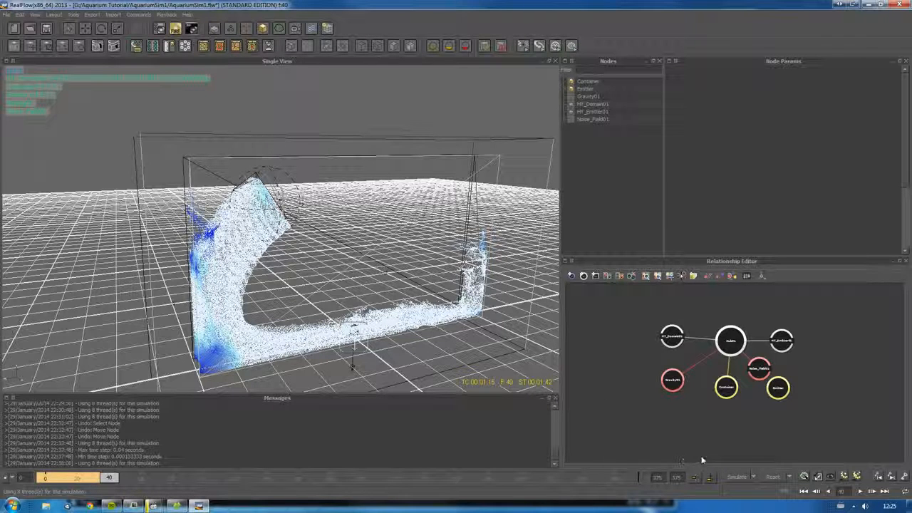
left_click(738, 482)
left_click(438, 256)
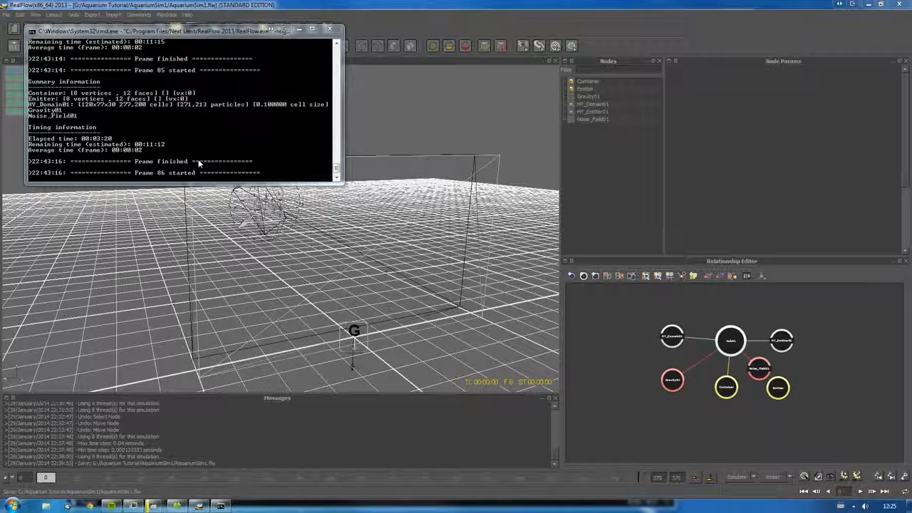
left_click(328, 28)
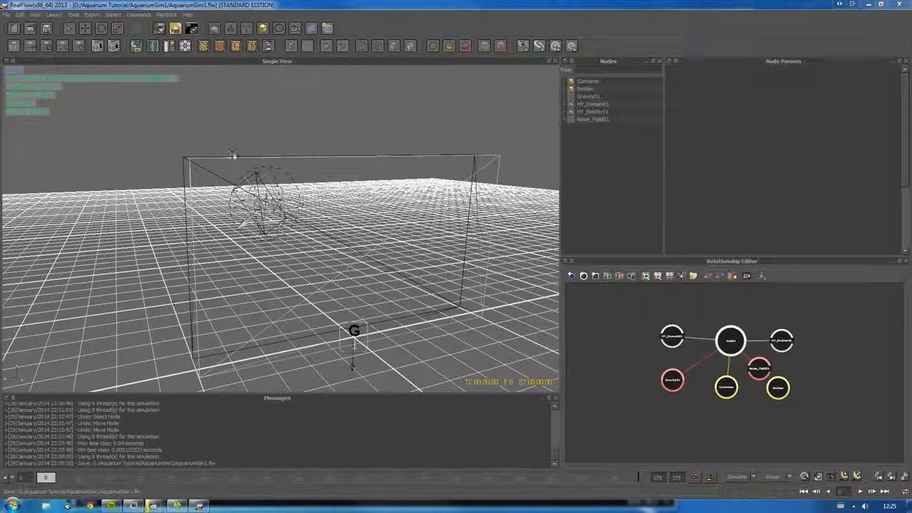
Step: Update the timeline cache and scrub through the simulated frames to frame 77 to inspect the water motion
left_click(697, 480)
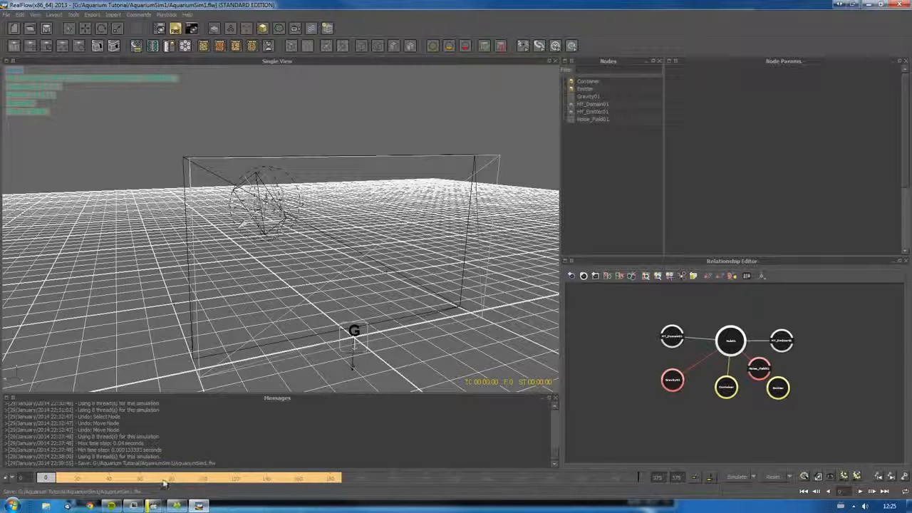
left_click_drag(55, 481, 165, 506)
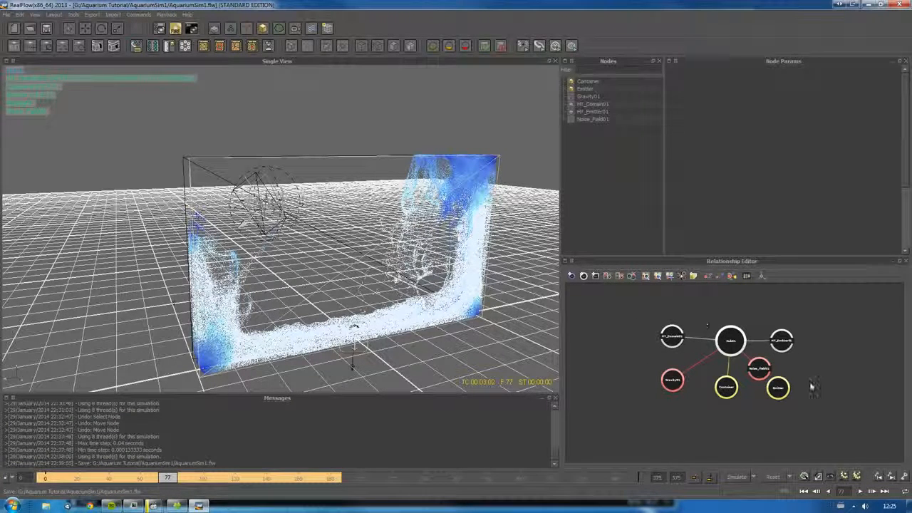
Step: Set the Cell size of HY_Domain01 to 0.05
left_click(668, 340)
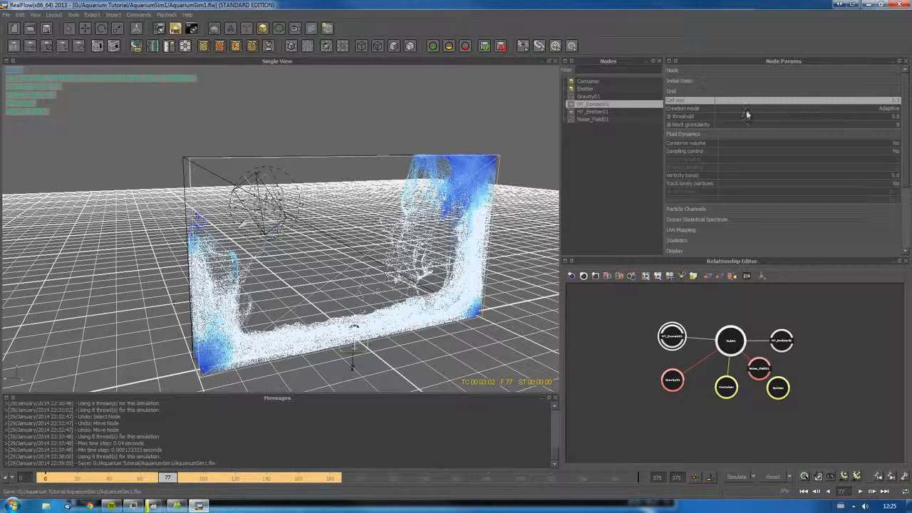
left_click(893, 100)
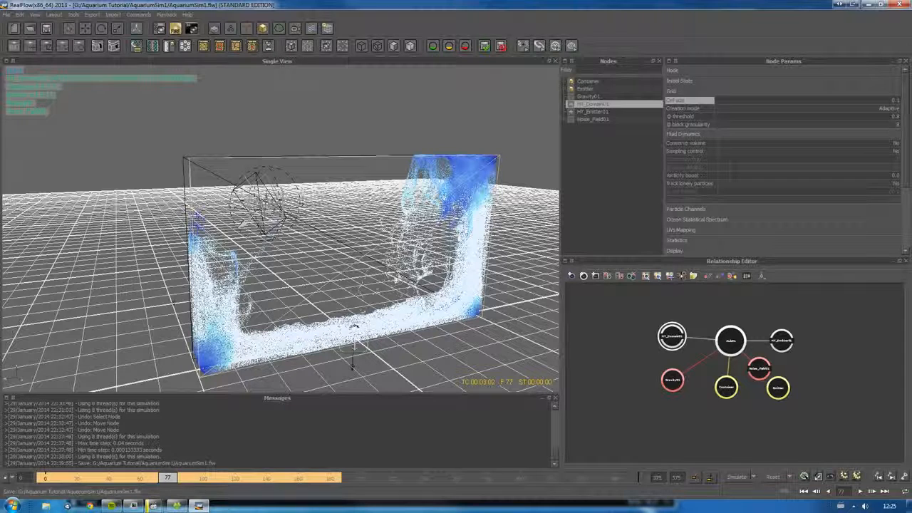
type("0.05")
key("Return")
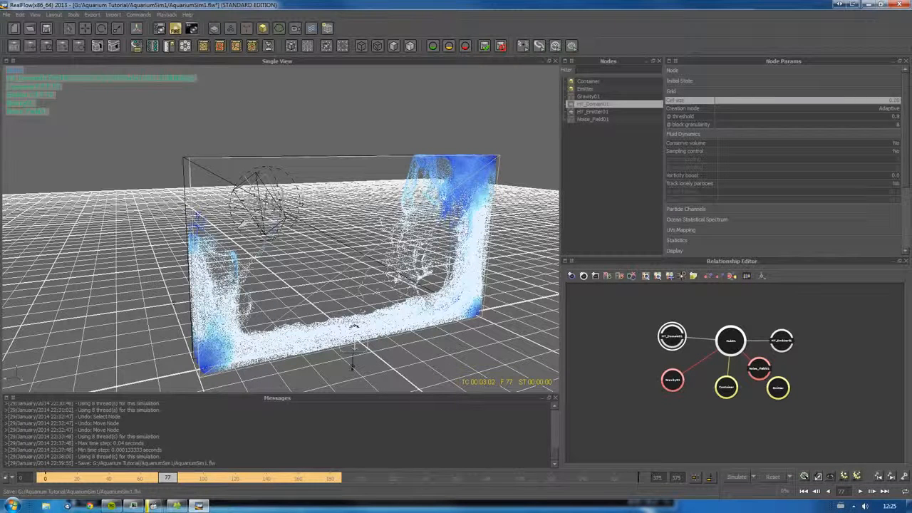
Step: Edit the Core particle sampling value of HY_Emitter01 and clear the node selection
left_click(788, 345)
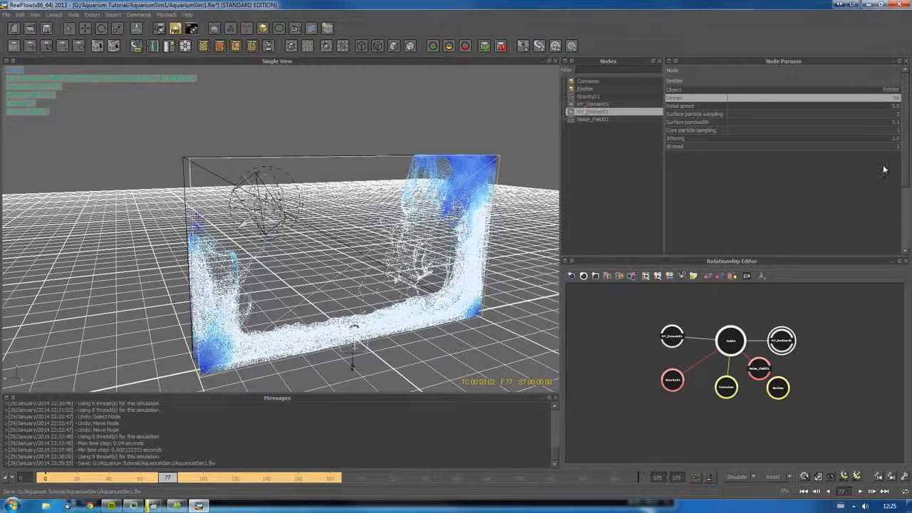
double_click(805, 132)
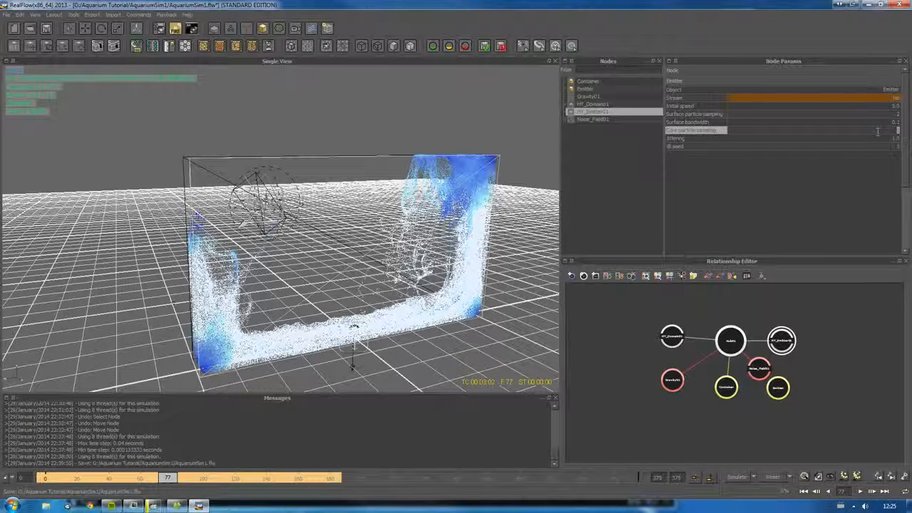
key("Return")
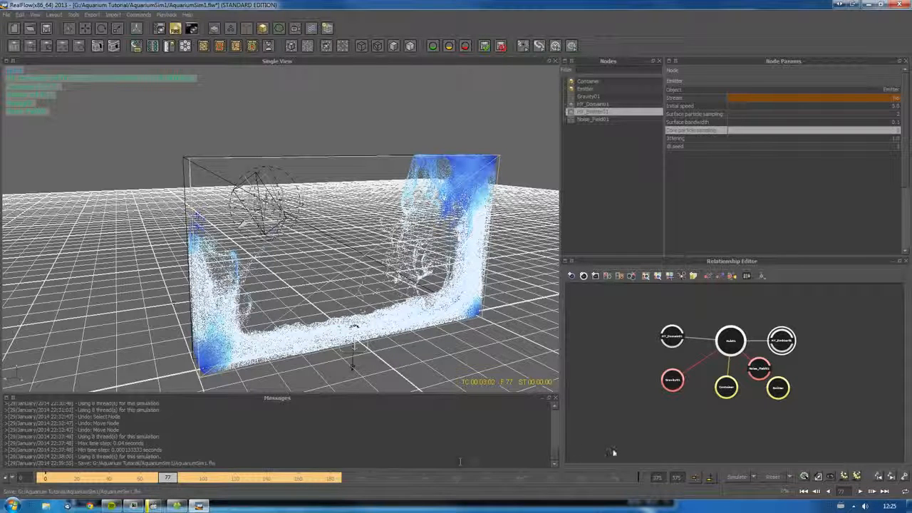
left_click(682, 426)
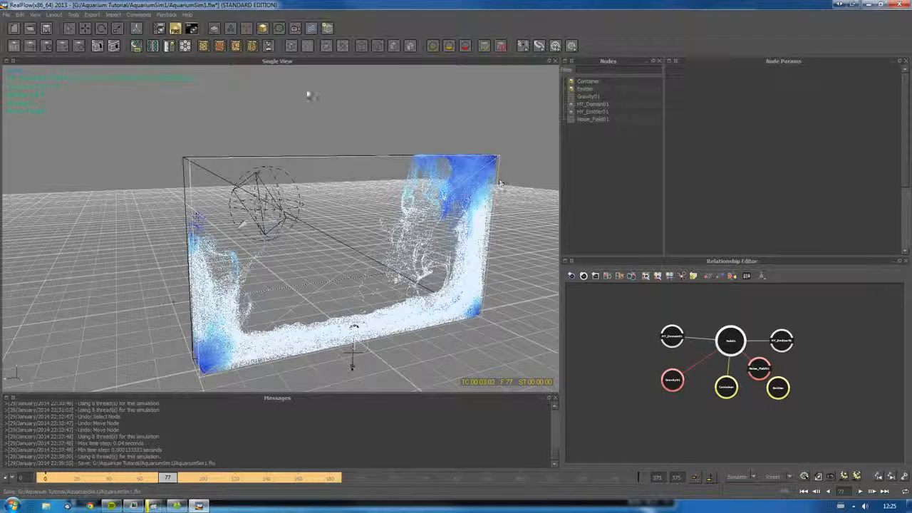
Step: Open Export Central and disable the Displacement texture (.tif) export for HY_Domain01
left_click(98, 16)
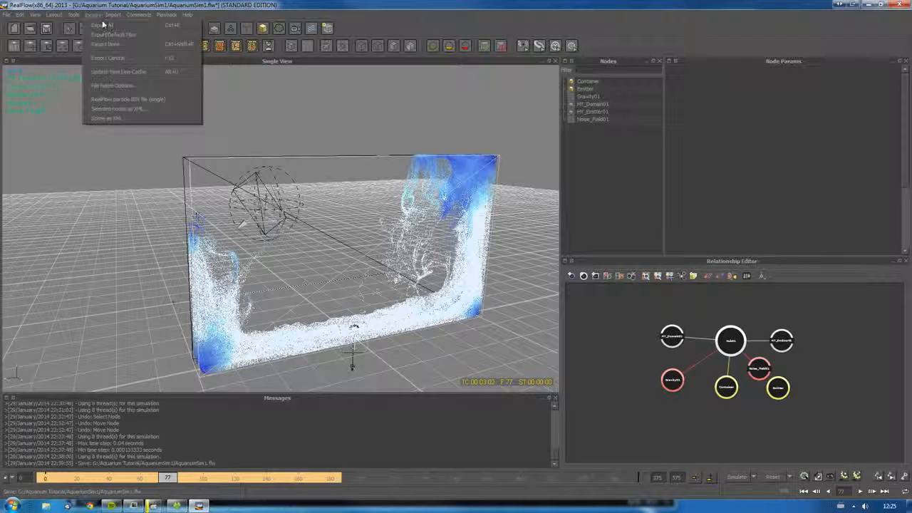
left_click(123, 62)
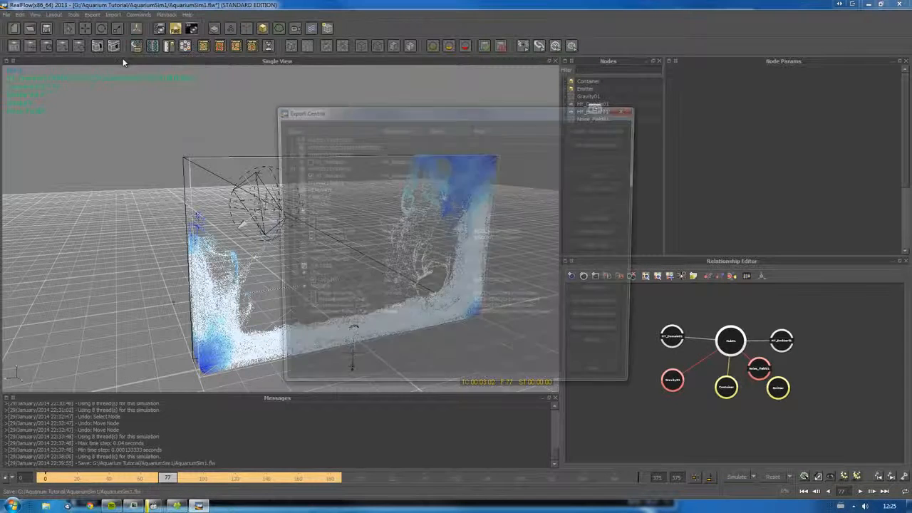
left_click(294, 174)
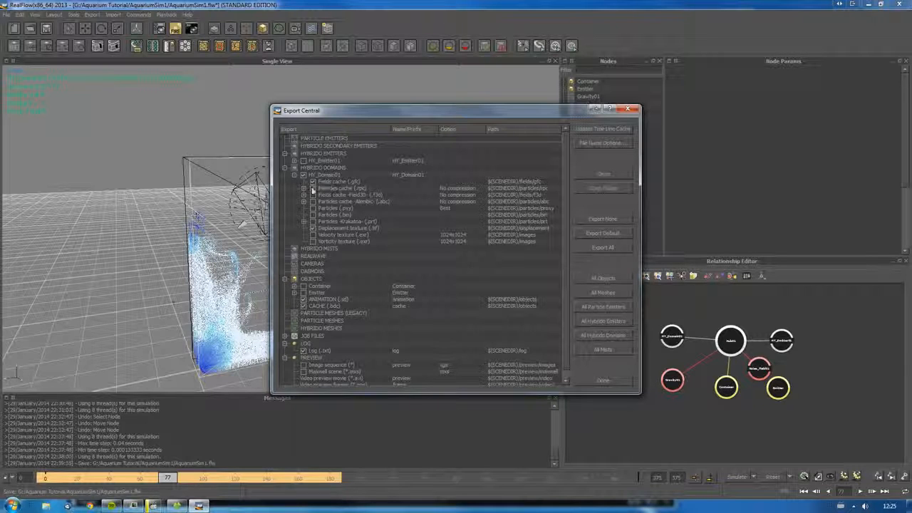
left_click(314, 228)
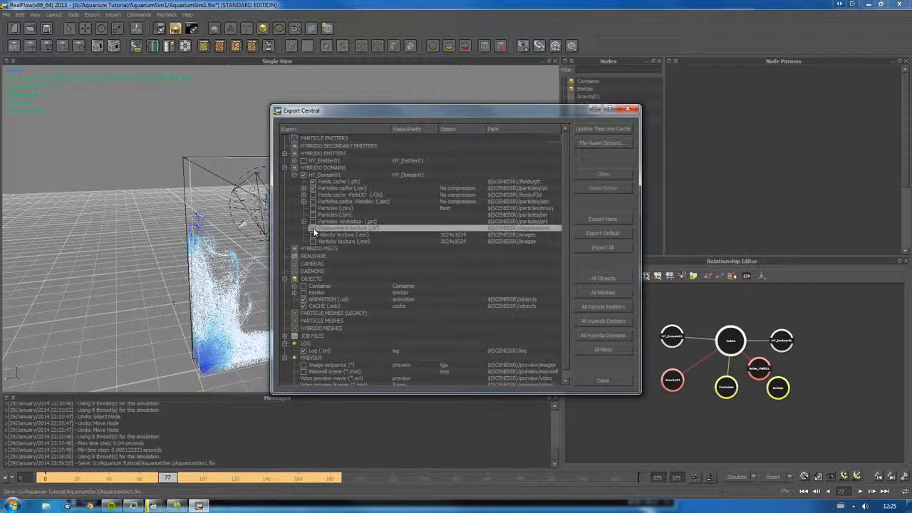
Step: Enable the Krakatoa particles (.prt) export for HY_Domain01 and switch off its radius channel
left_click(313, 221)
left_click(304, 222)
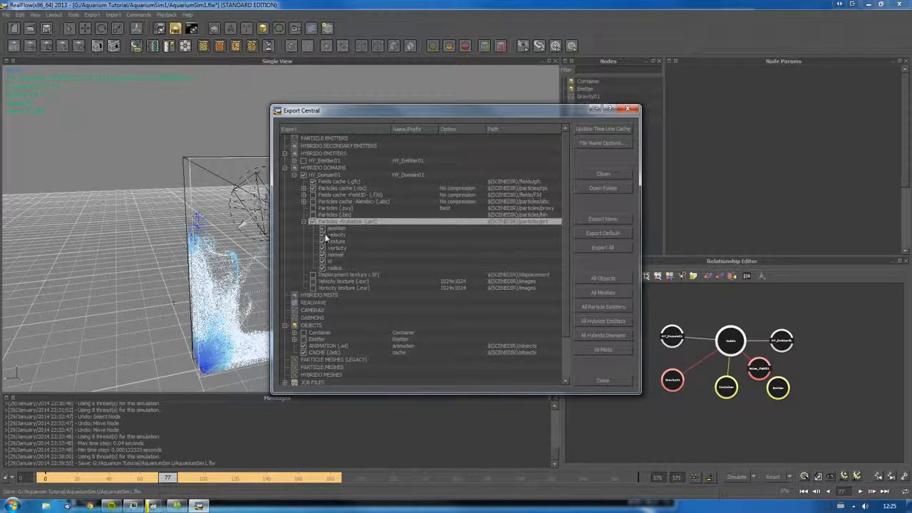
left_click(322, 269)
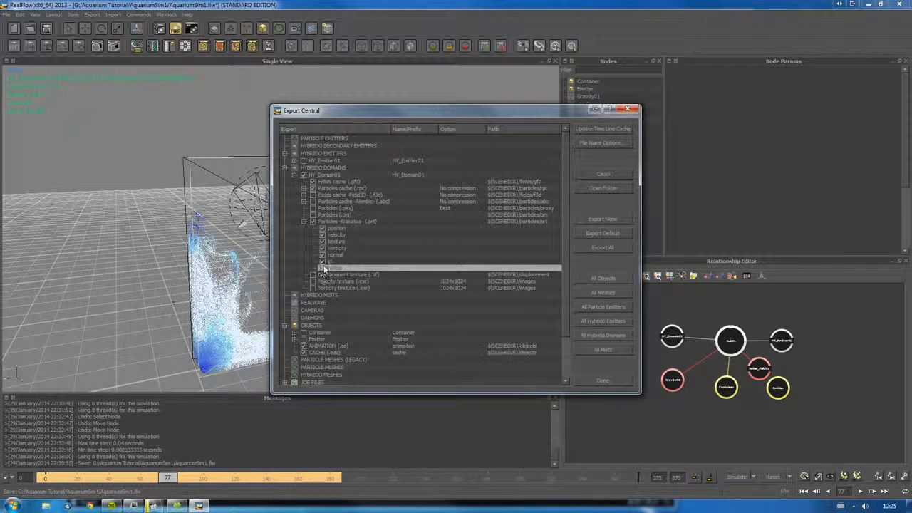
Step: Switch off the normal, vorticity and texture channels of the Krakatoa export for HY_Domain01 and close Export Central
left_click(322, 255)
left_click(322, 249)
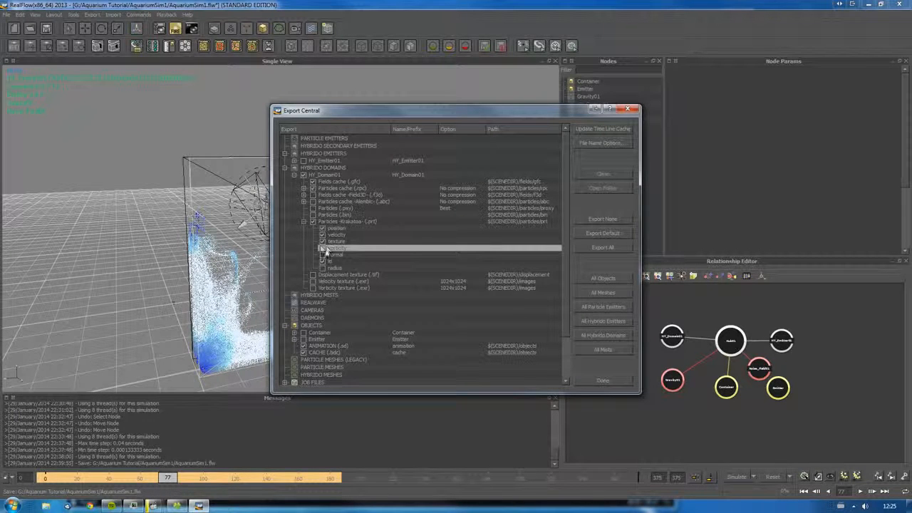
left_click(322, 242)
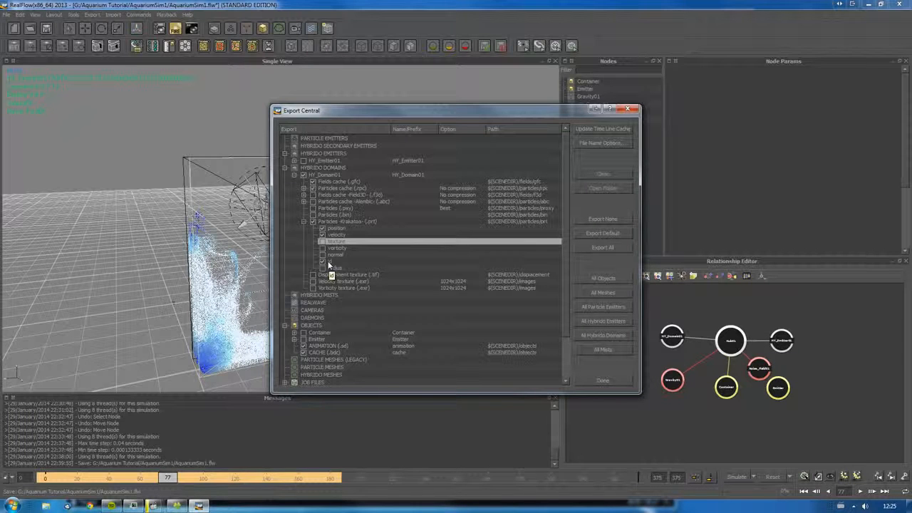
left_click(602, 380)
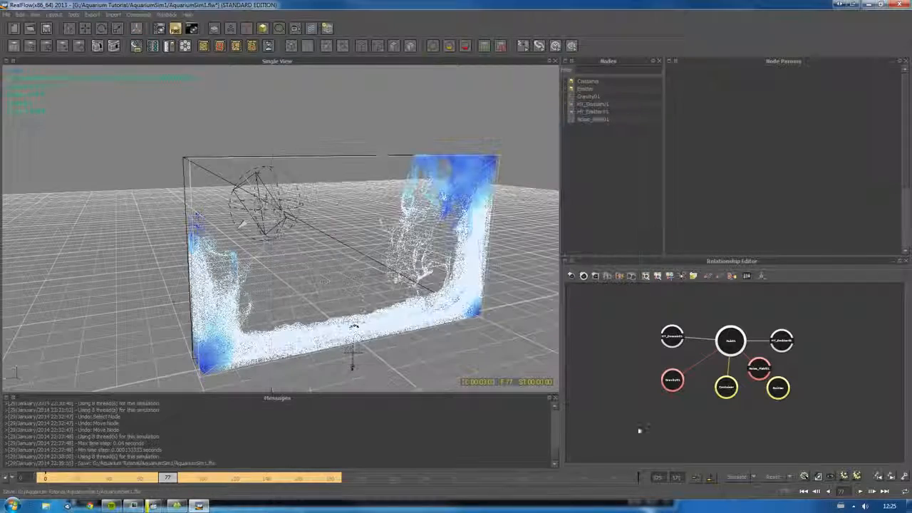
Step: Reset the AquariumSim1 simulation to frame 0 and confirm the reset
left_click(769, 478)
left_click(437, 265)
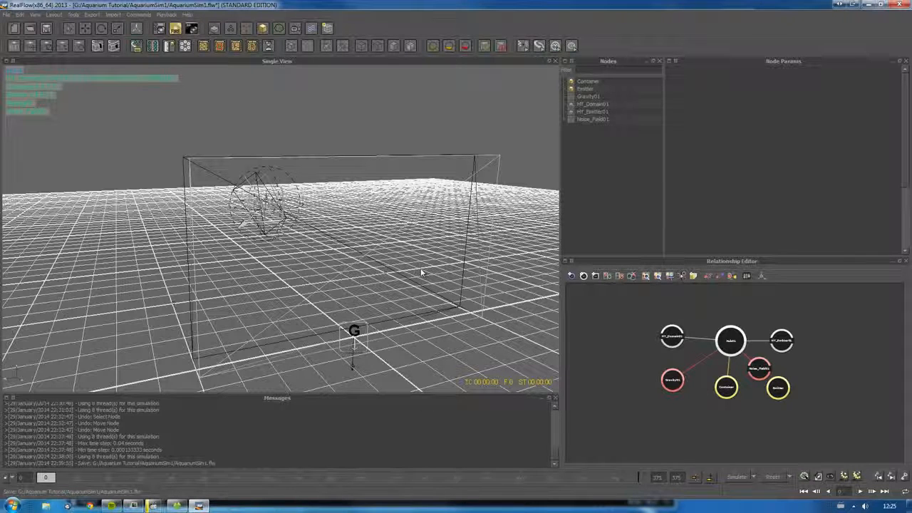
left_click(741, 476)
left_click(747, 492)
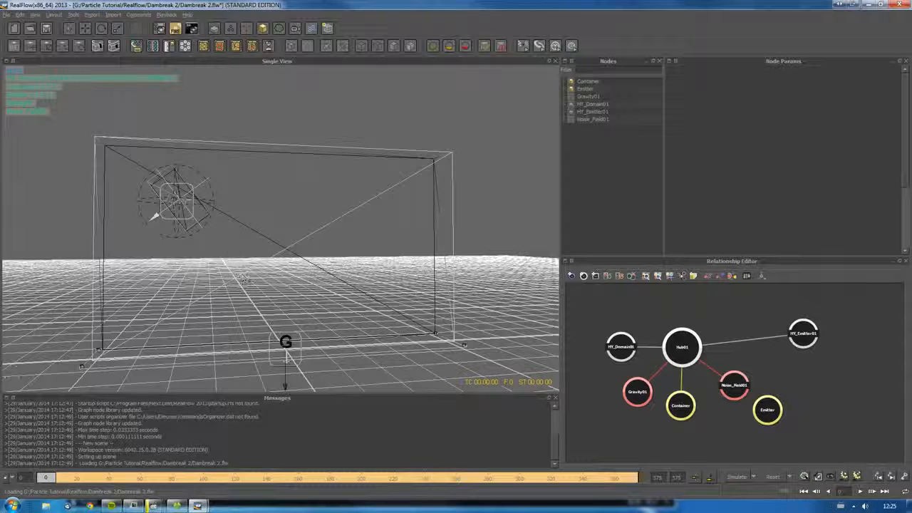
Step: Scrub the cached Dambreak 2 simulation forward to frame 178 and back to frame 51
left_click_drag(46, 478, 325, 486)
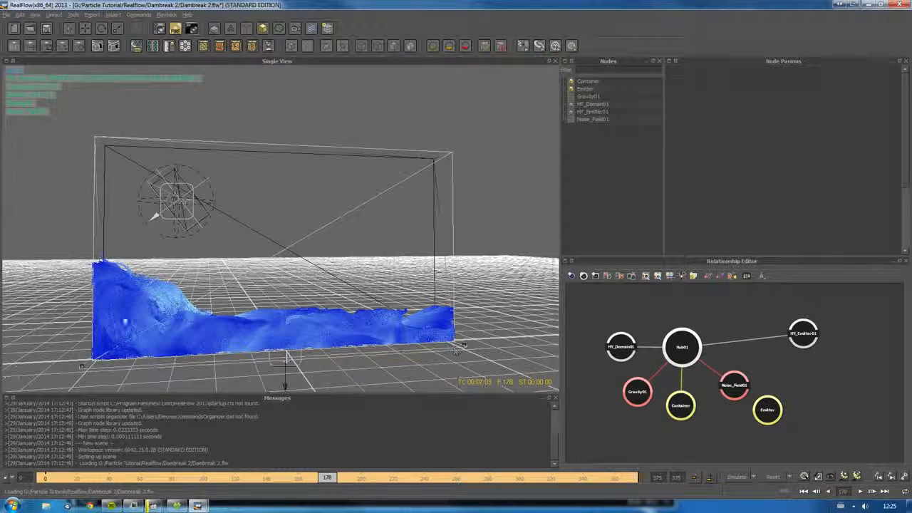
left_click_drag(326, 478, 129, 480)
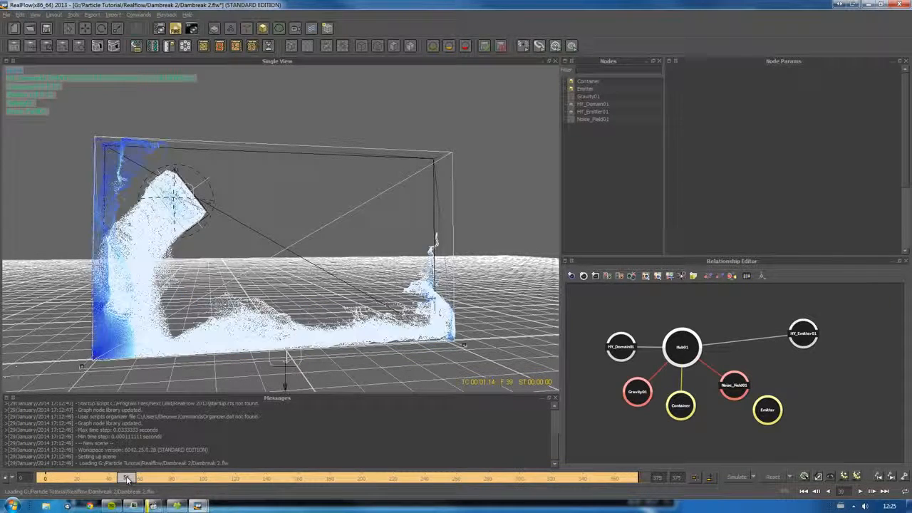
left_click_drag(632, 403, 634, 413)
Step: Add a Hybrido mesh node in the Relationship Editor and arrange it below its linked HY_Domain01 node
right_click(582, 426)
left_click(582, 408)
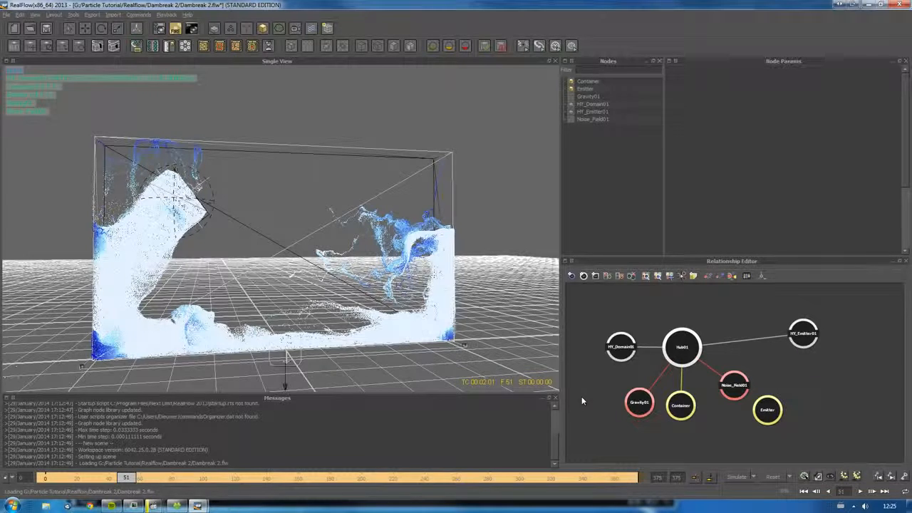
right_click(582, 397)
mouse_move(622, 305)
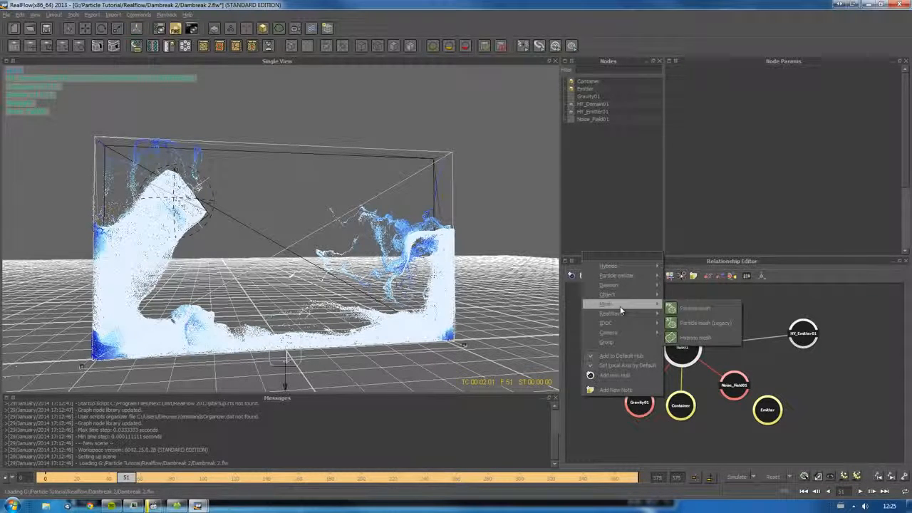
left_click(695, 338)
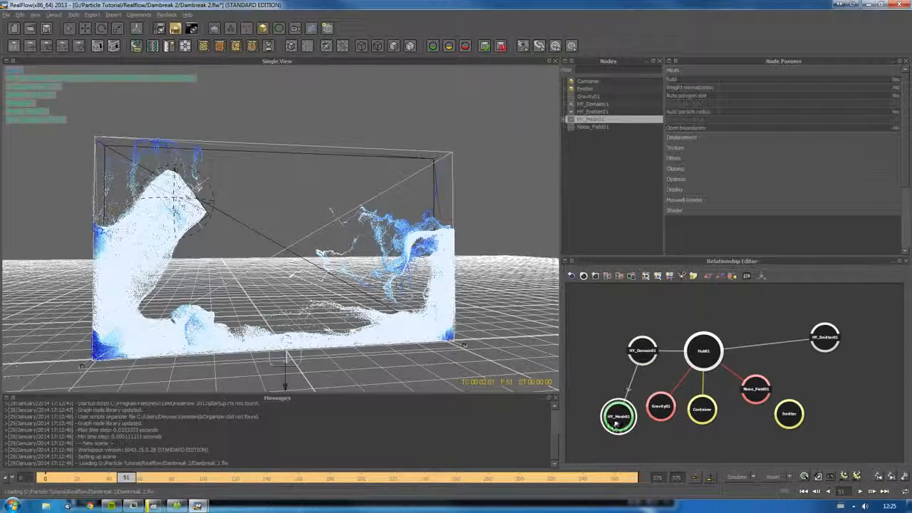
left_click_drag(631, 370, 643, 352)
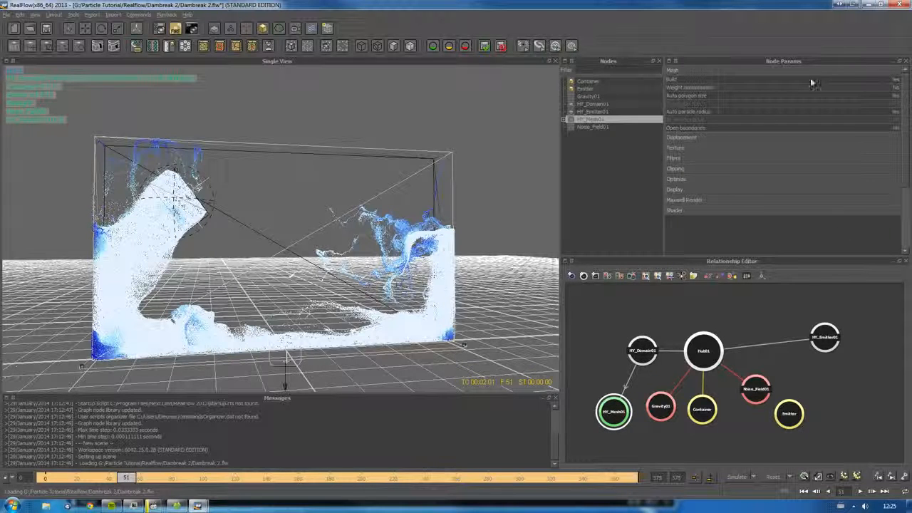
Step: Set Auto polygon size, Auto particle radius and Splash thinning filter of HY_Mesh01 to No
left_click(866, 95)
left_click(836, 114)
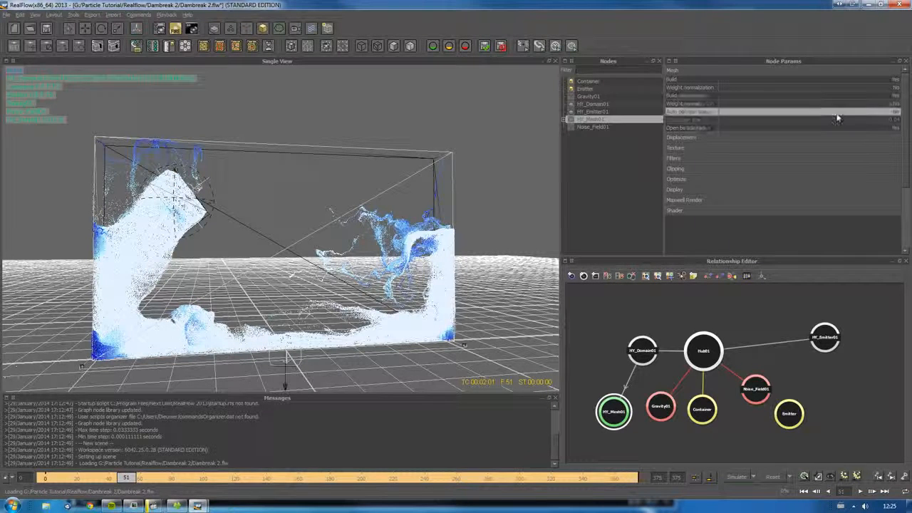
left_click(709, 157)
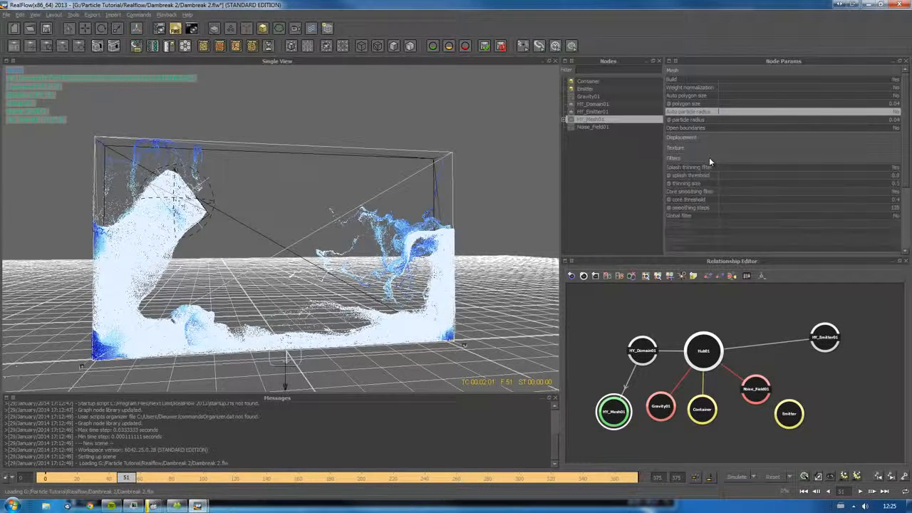
double_click(764, 168)
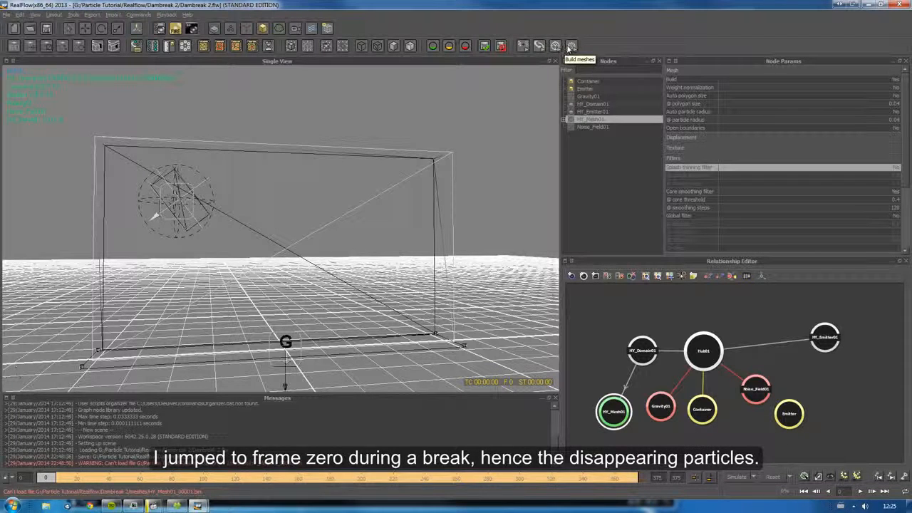
Step: Build the meshes from frame 0 after resetting the scene and refreshing the timeline cache
left_click(772, 477)
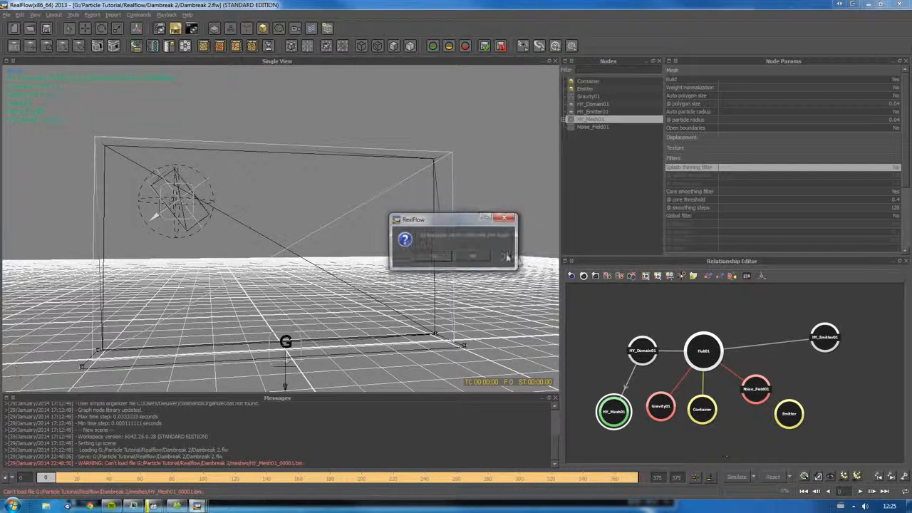
left_click(435, 256)
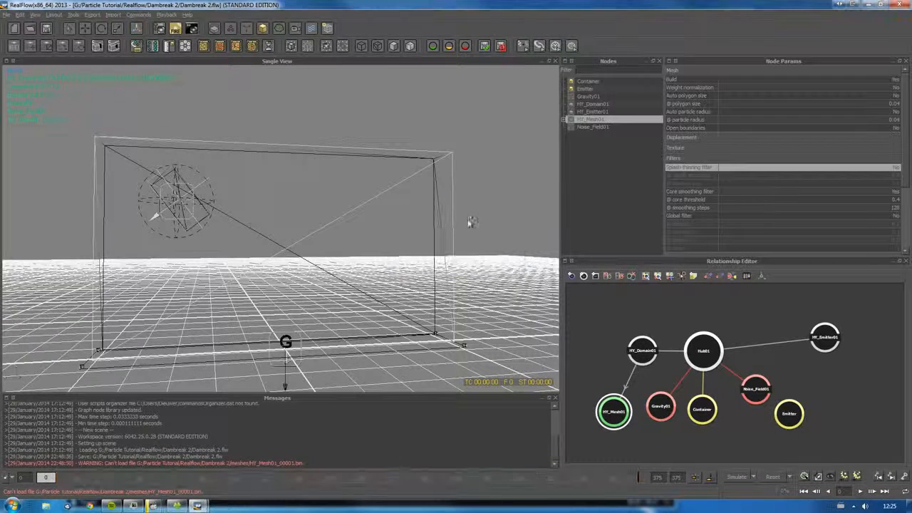
left_click(699, 479)
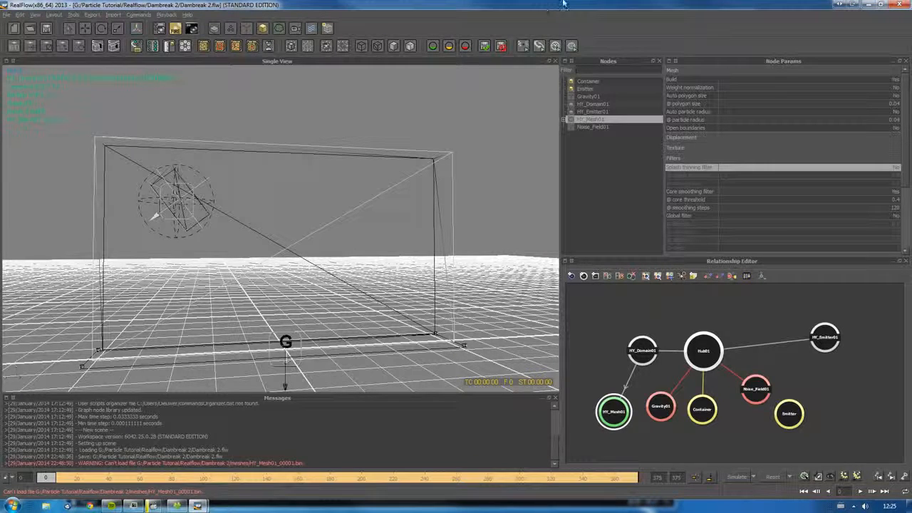
left_click(573, 46)
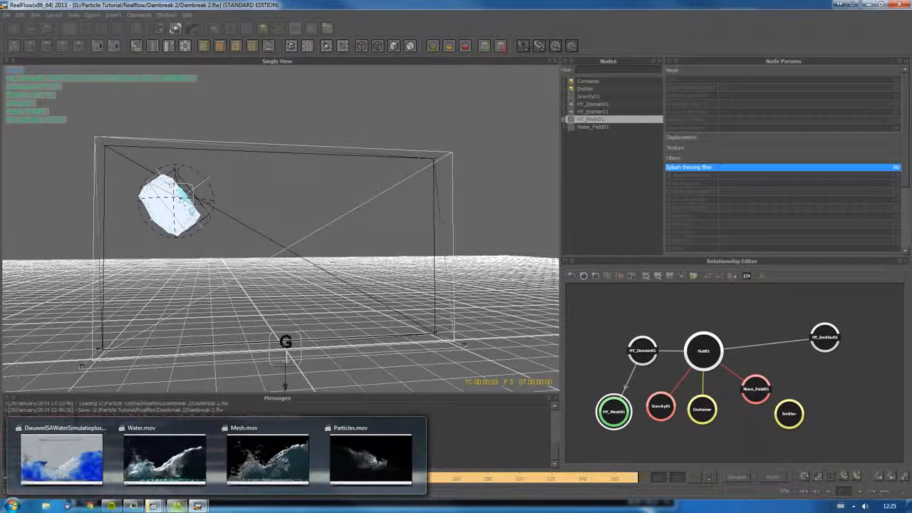
Step: Switch to the Dambreak 2 meshes folder in Windows Explorer and check the HY_Mesh01 .bin files being written
left_click(177, 506)
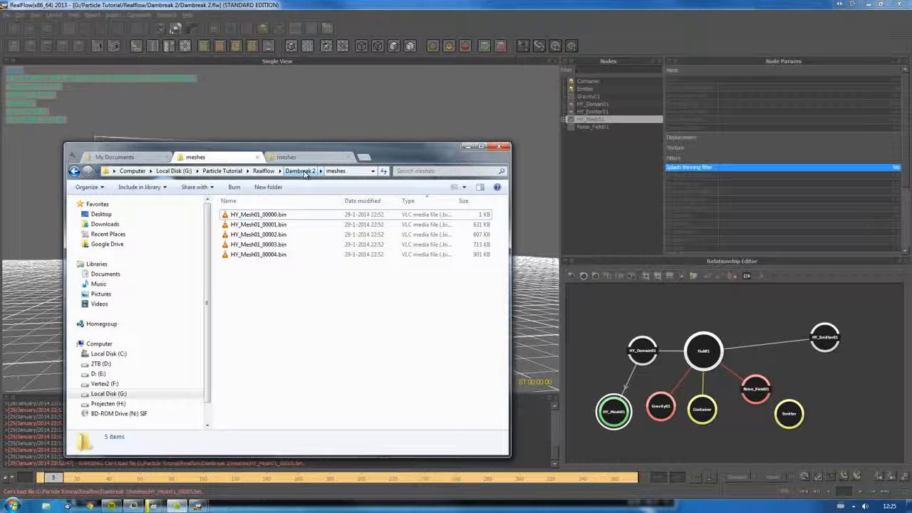
left_click(293, 235)
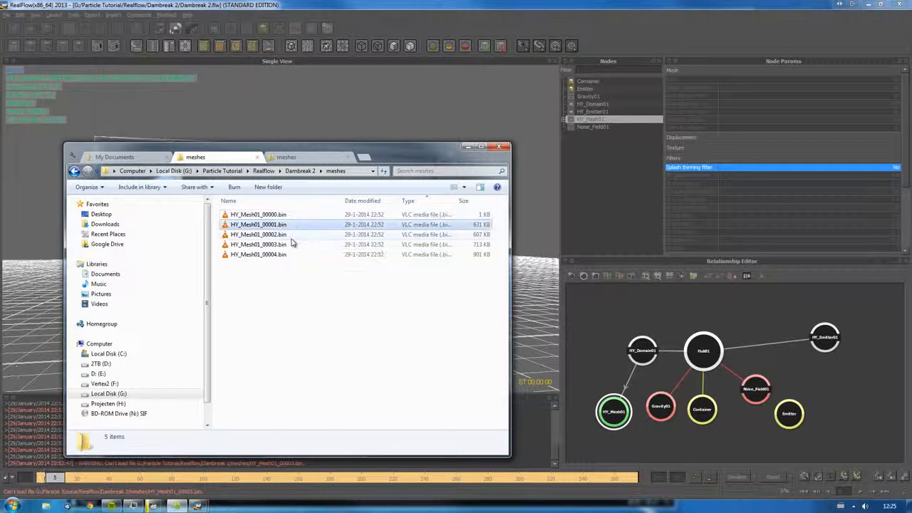
left_click(290, 245)
left_click(292, 255)
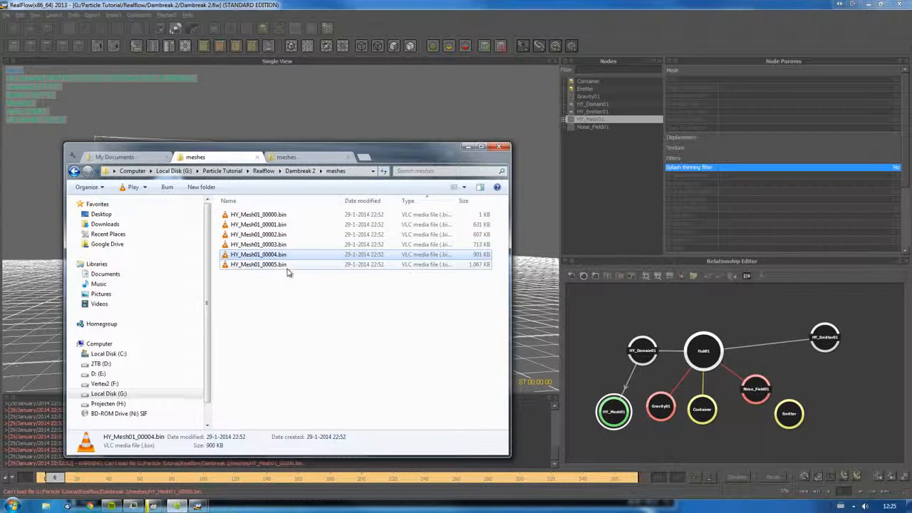
left_click(294, 265)
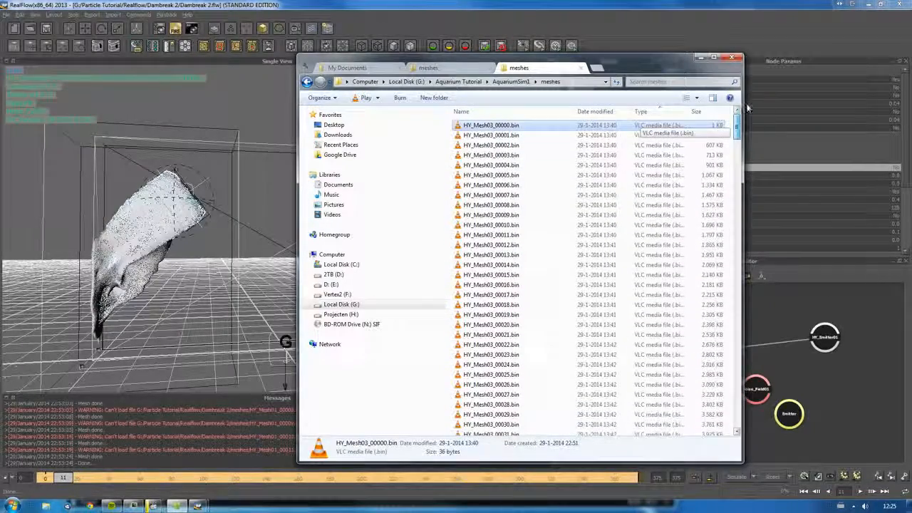
Step: Examine the file sizes of the HY_Mesh03 .bin sequence in the AquariumSim1 meshes folder
left_click(527, 166)
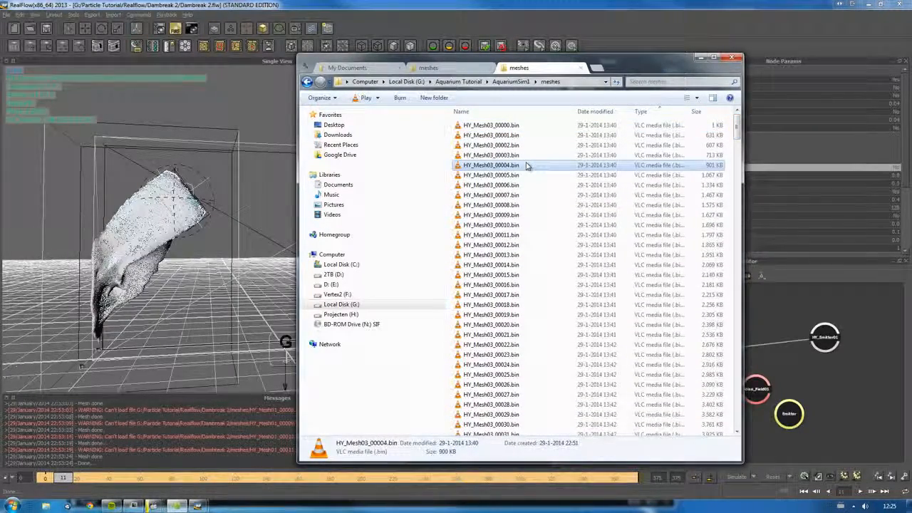
scroll(521, 180, "down", 4)
scroll(520, 180, "down", 1)
scroll(520, 180, "down", 17)
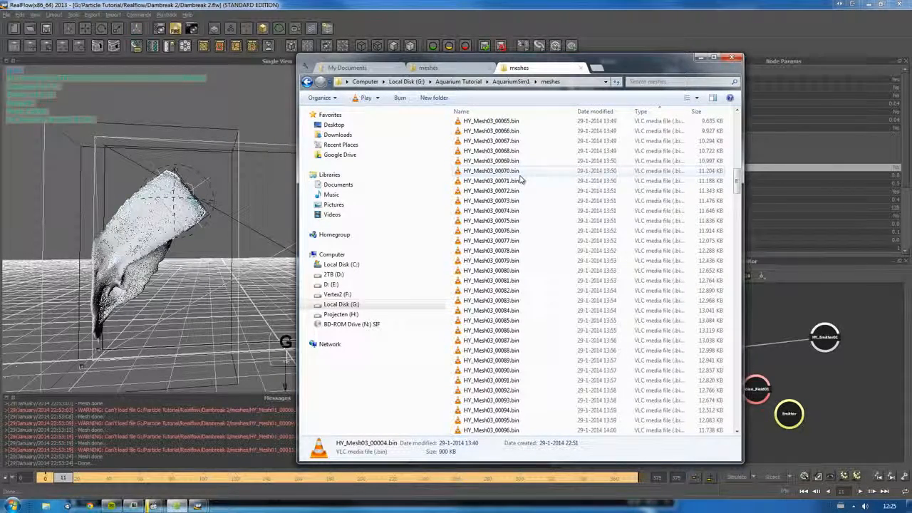
left_click(487, 261)
mouse_move(739, 186)
left_mouse_down()
mouse_move(739, 411)
mouse_move(733, 194)
left_mouse_up()
left_click(540, 240)
scroll(540, 229, "down", 2)
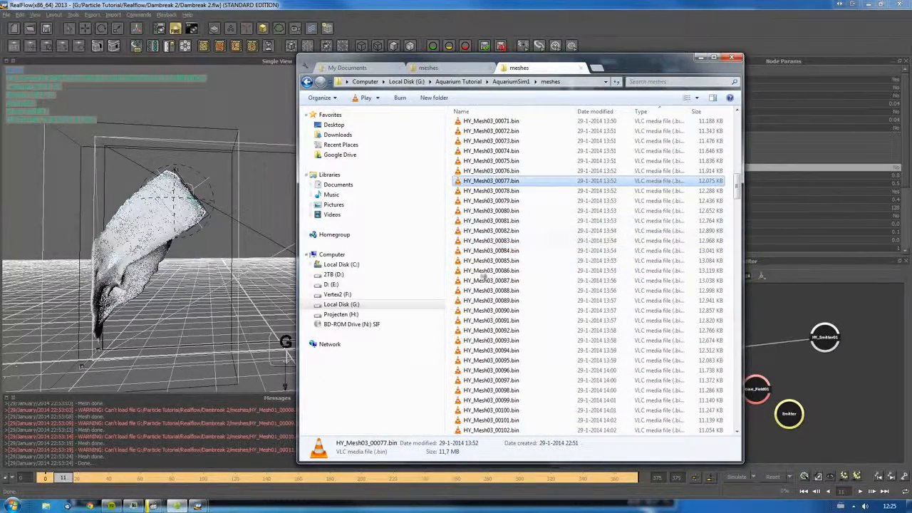
Step: Launch the PLY to .vrmesh converter from the Chaos Group tools of V-Ray for Maya 2013 for x64
left_click(12, 506)
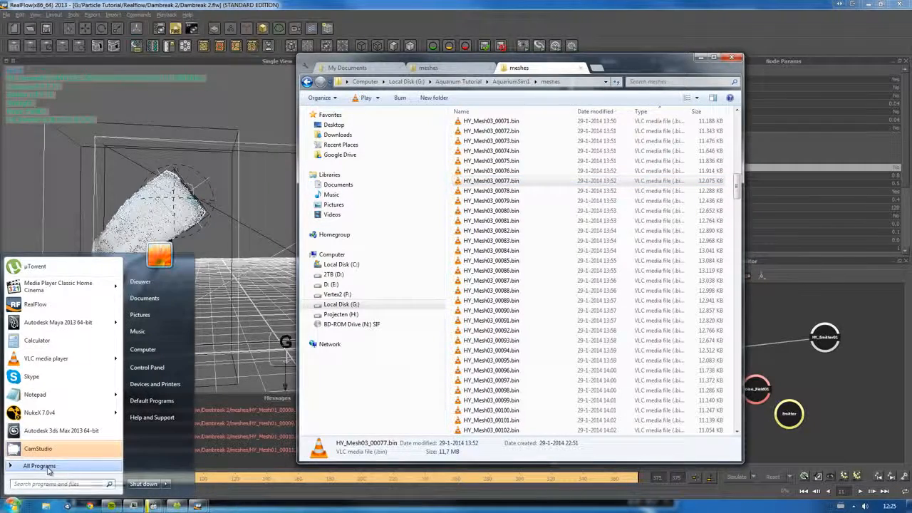
left_click(32, 465)
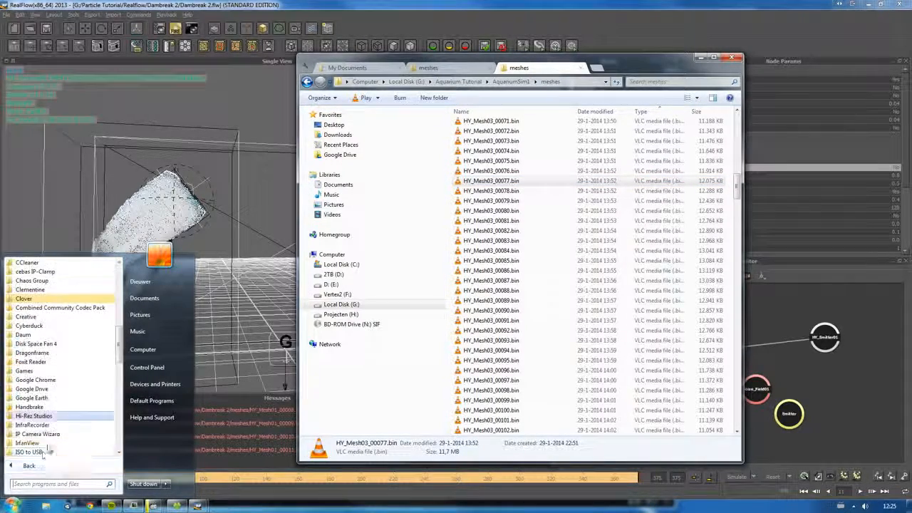
scroll(41, 289, "up", 1)
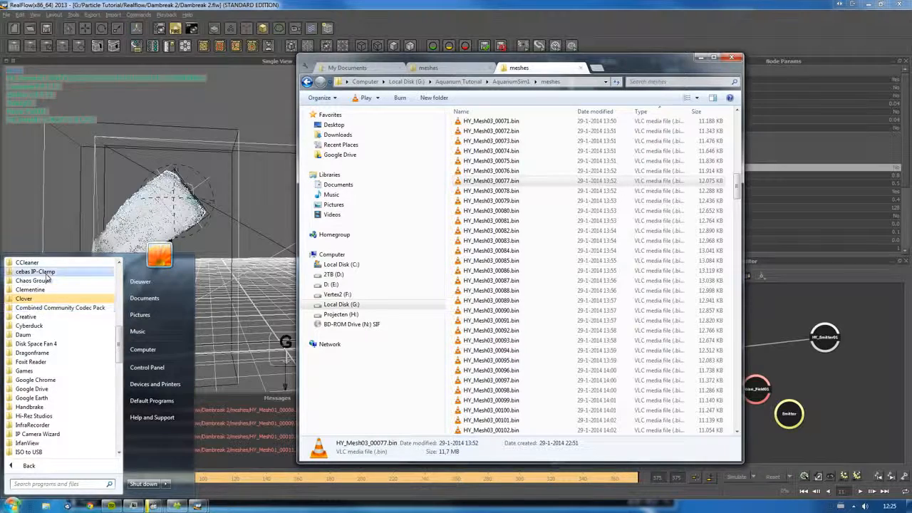
scroll(41, 324, "up", 2)
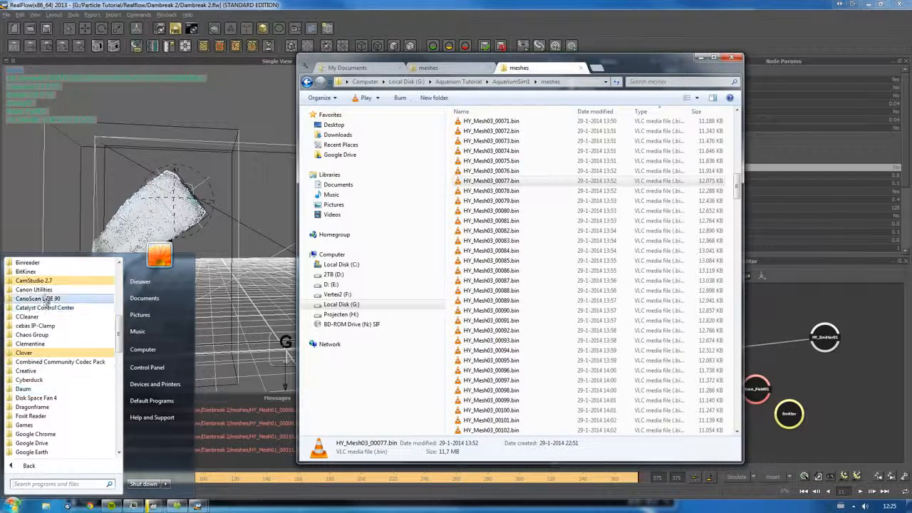
left_click(43, 335)
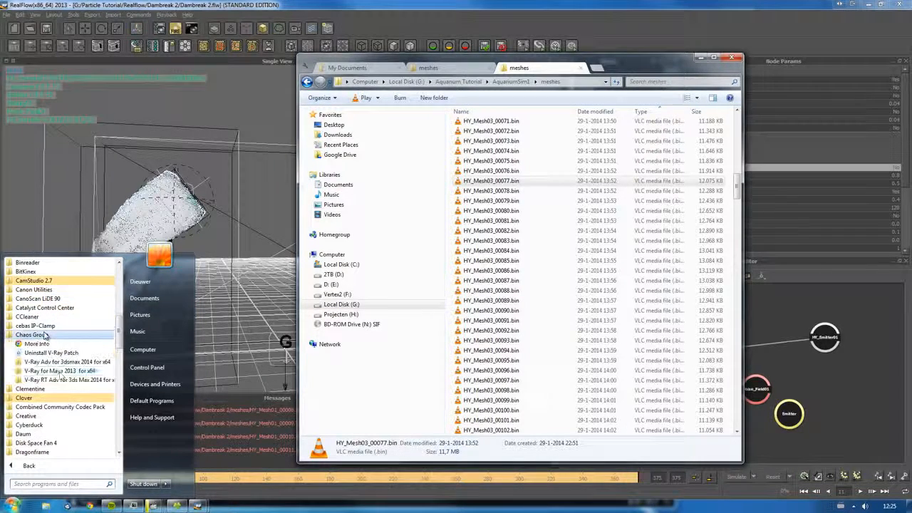
left_click(43, 371)
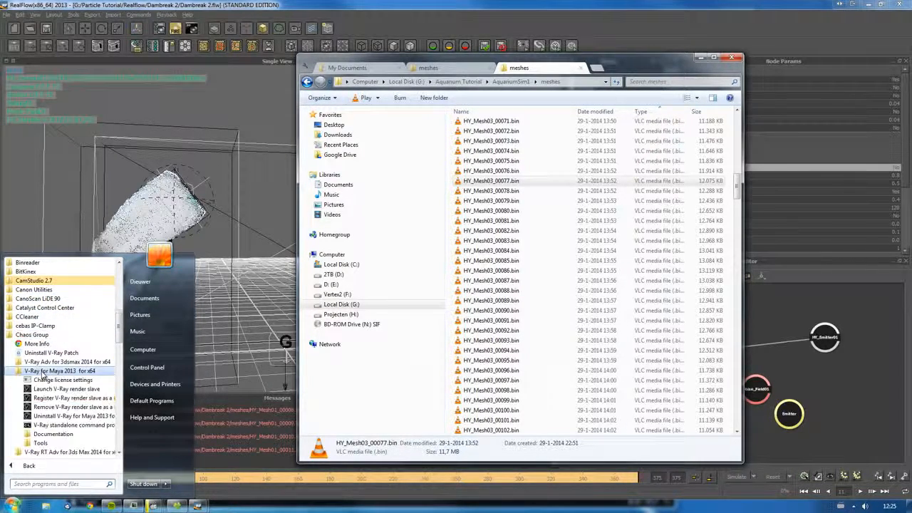
left_click(41, 443)
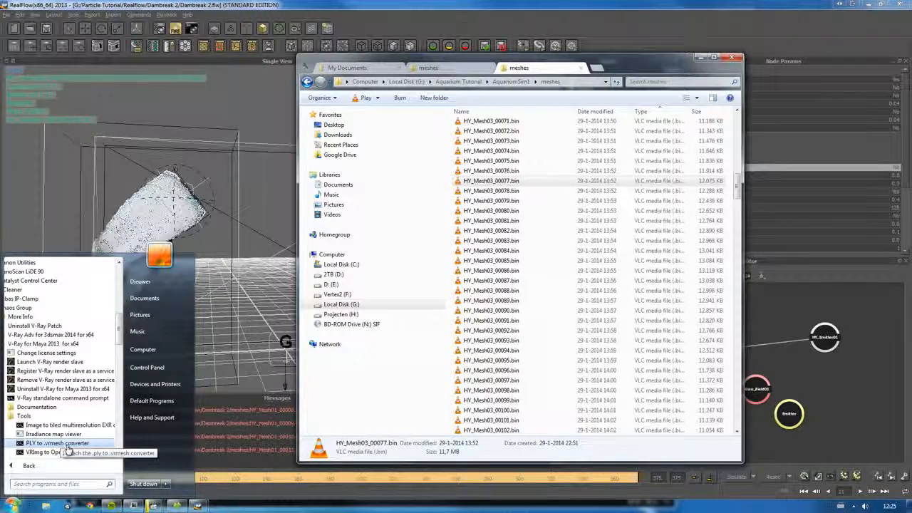
left_click(68, 447)
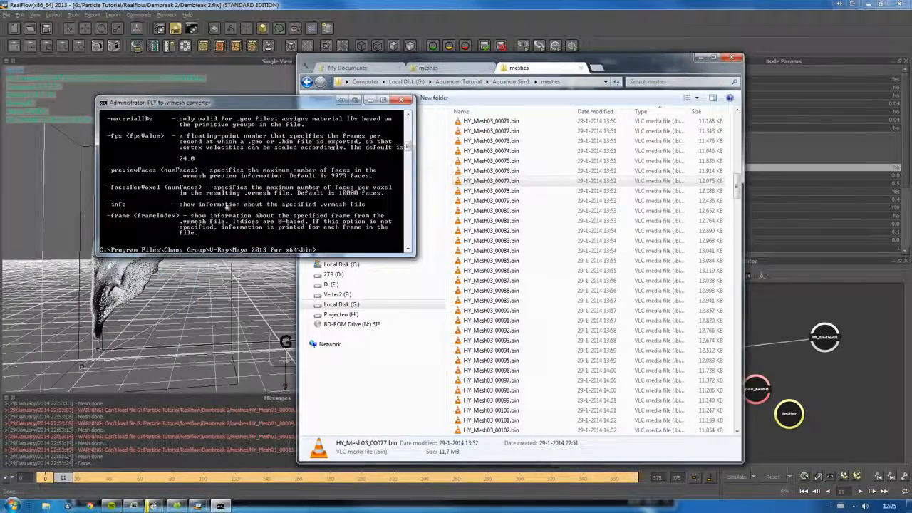
Step: Move the converter window down from the folder path and copy the file name HY_Mesh03_00074.bin without renaming the file
left_click_drag(275, 192, 263, 210)
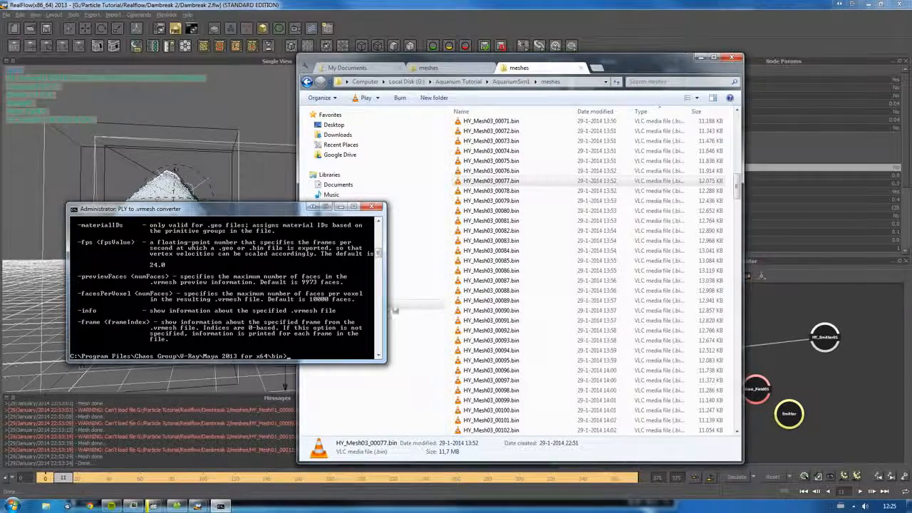
left_click_drag(509, 151, 575, 85)
right_click(519, 152)
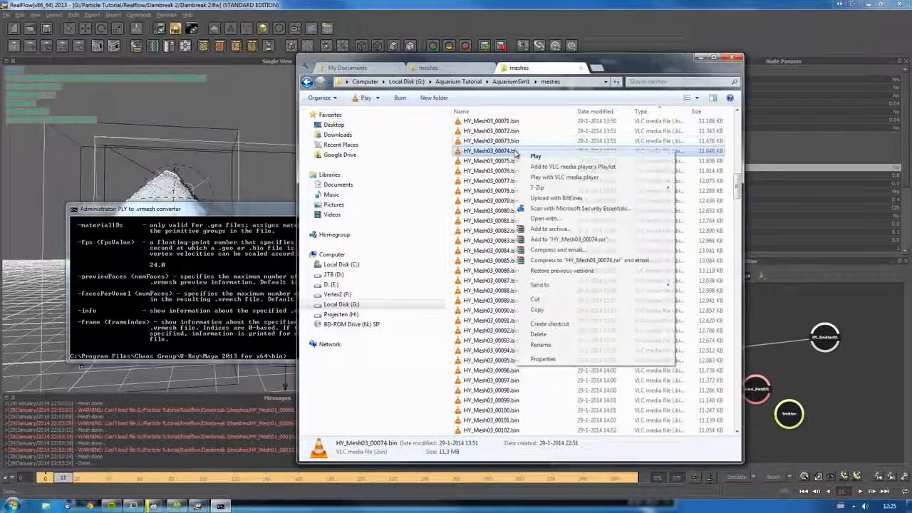
left_click(559, 348)
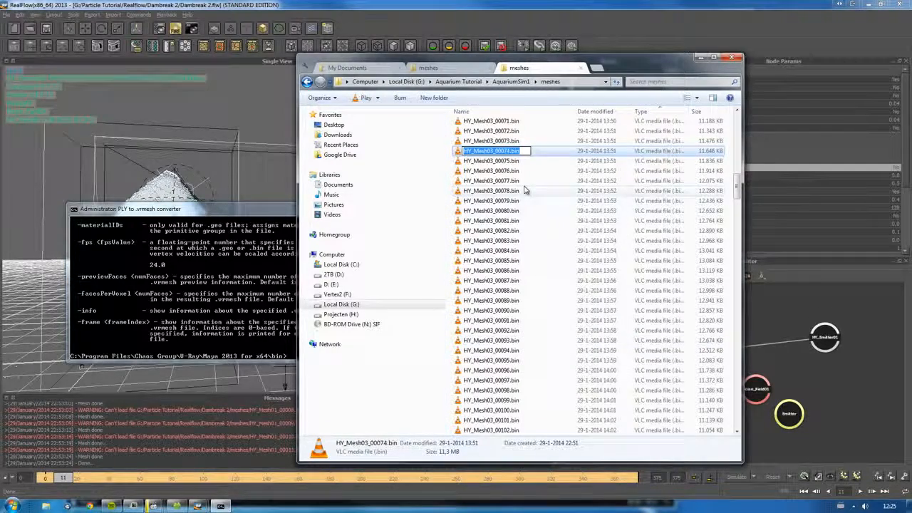
left_click(561, 142)
Step: Extend the folder path to G:\Aquarium Tutorial\AquariumSim1\meshes\HY_Mesh03_*.bin, with a wildcard for the frame number, and copy it
left_click(553, 81)
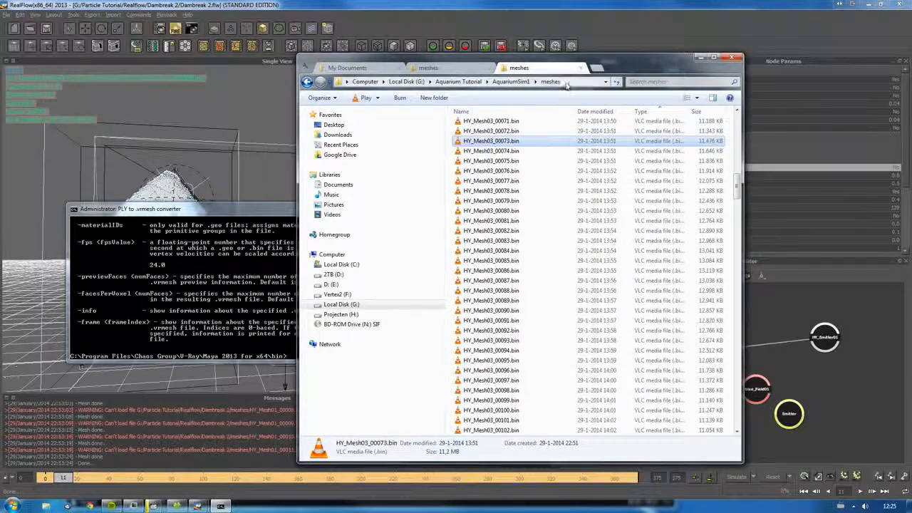
type("\\")
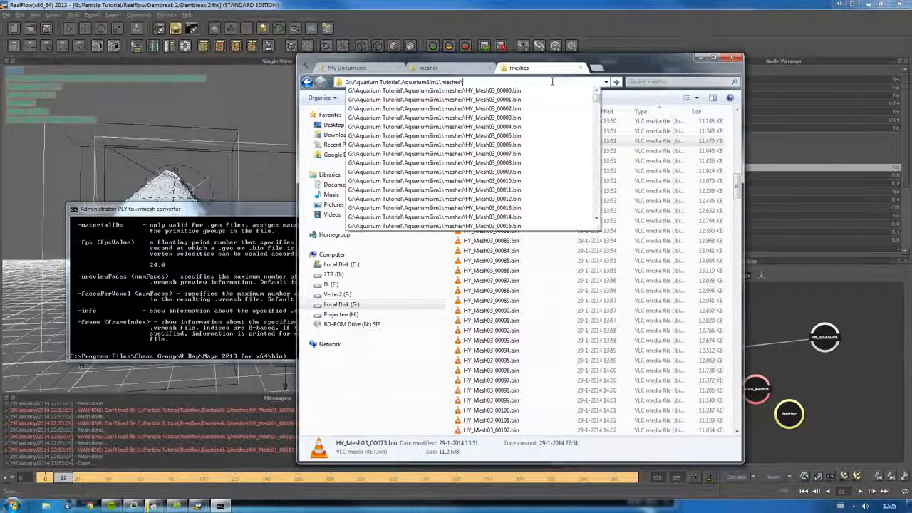
type("HY_Mesh03_00074.bin")
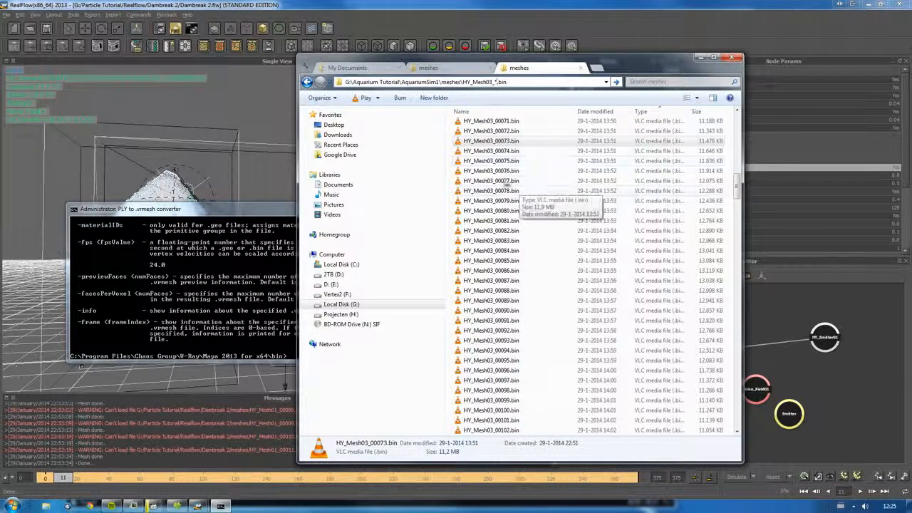
left_click_drag(510, 81, 342, 81)
key("ctrl+c")
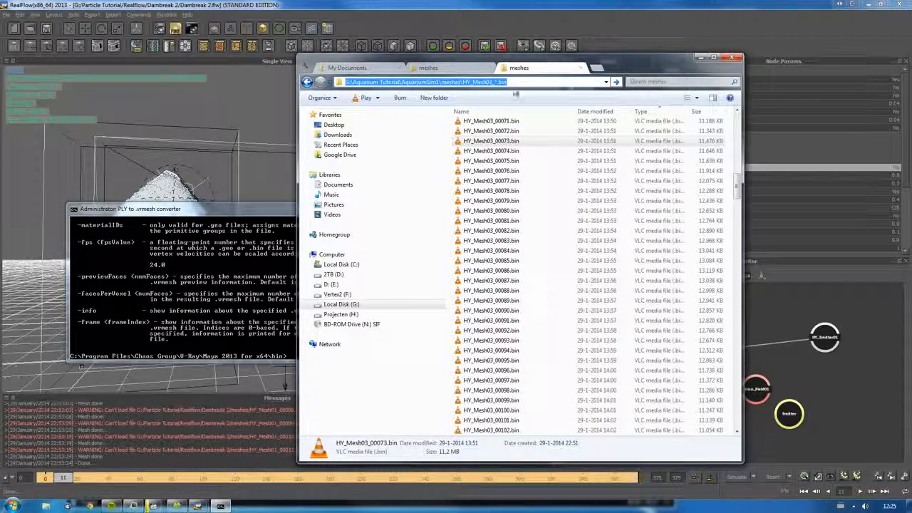
left_click(495, 152)
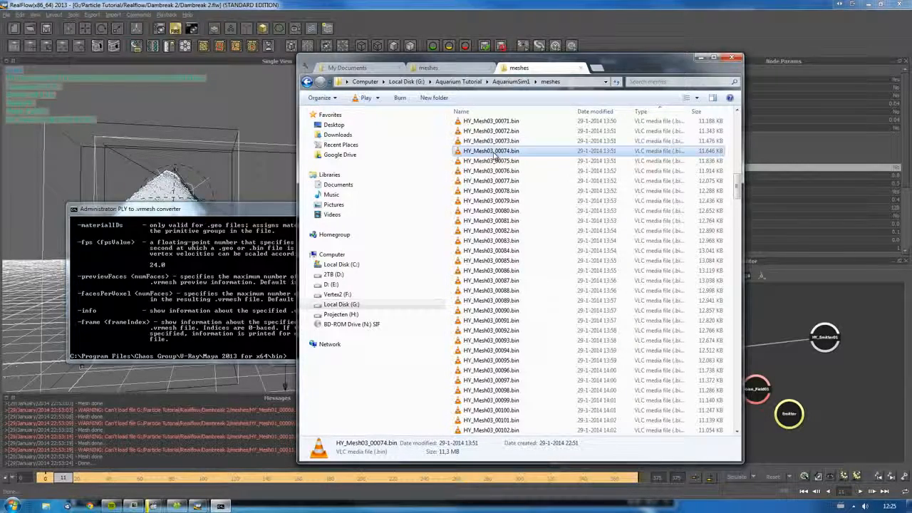
Step: In the PLY to .vrmesh converter, run ply2vrmesh "G:\Aquarium Tutorial\AquariumSim1\meshes\HY_Mesh03_*.bin" using the copied path
left_click(232, 219)
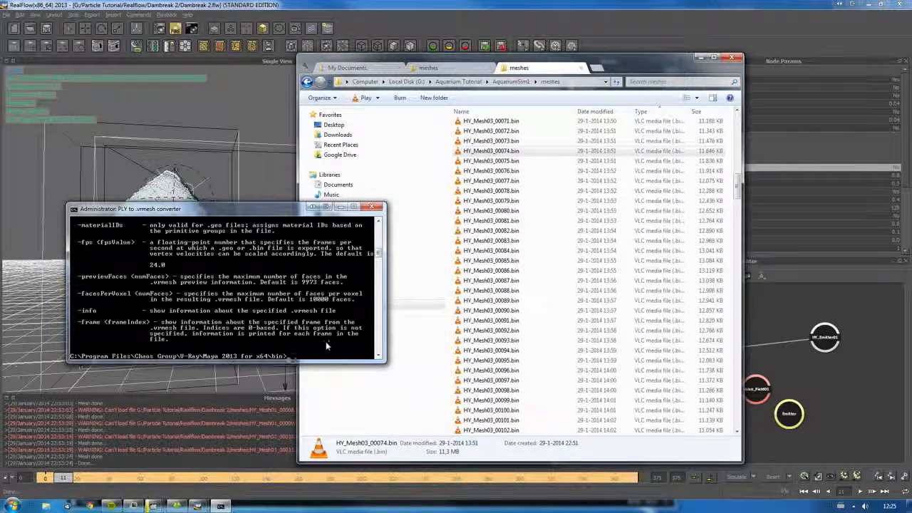
type("ply2vrmesh")
type("\"")
right_click(242, 211)
mouse_move(285, 282)
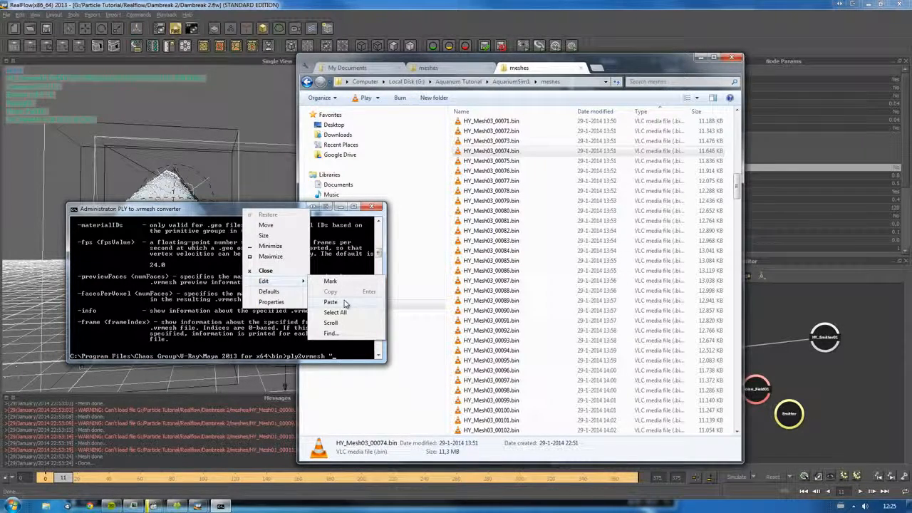
left_click(331, 302)
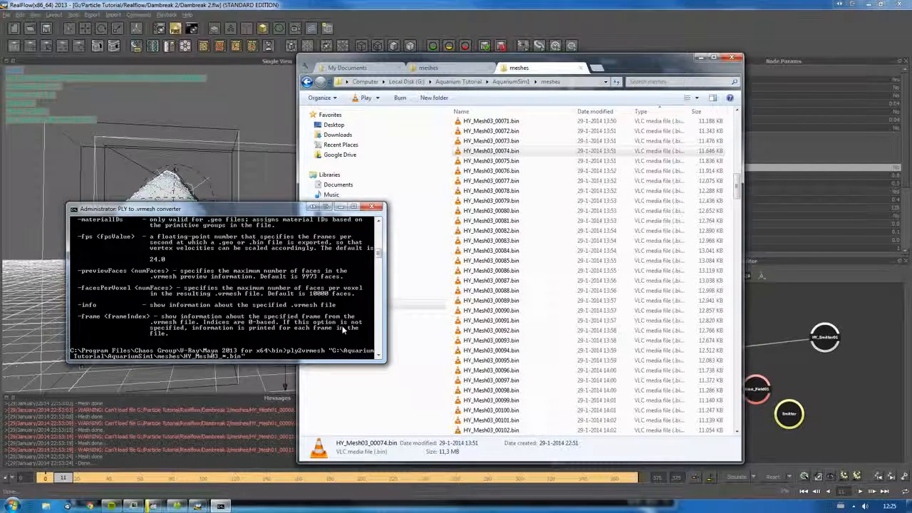
key("Return")
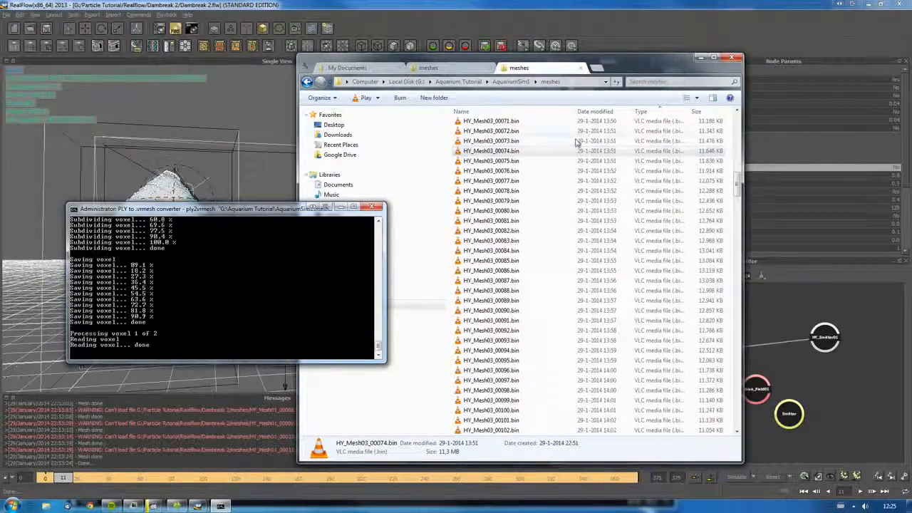
Step: Refresh the AquariumSim1 meshes folder in Windows Explorer and check the HY_Mesh03 .vrmesh files being written
left_click(563, 170)
scroll(549, 165, "up", 15)
scroll(549, 165, "up", 9)
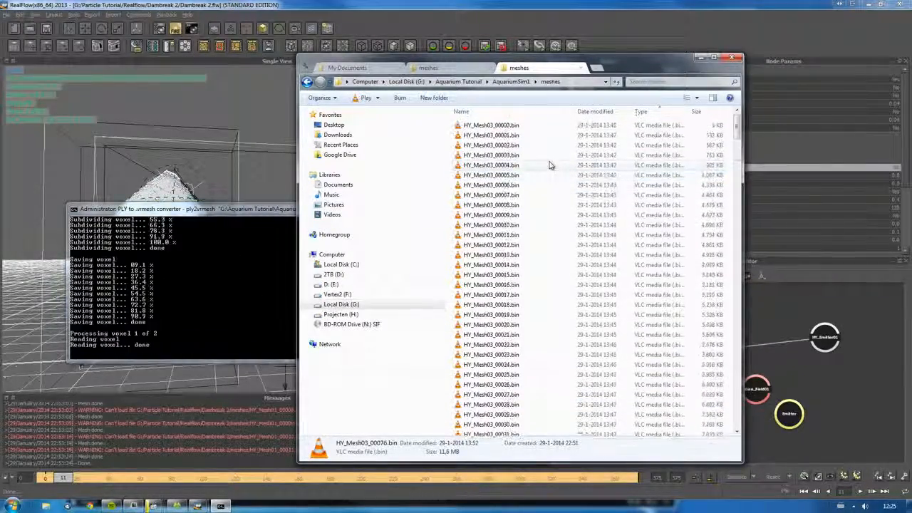
left_click(619, 83)
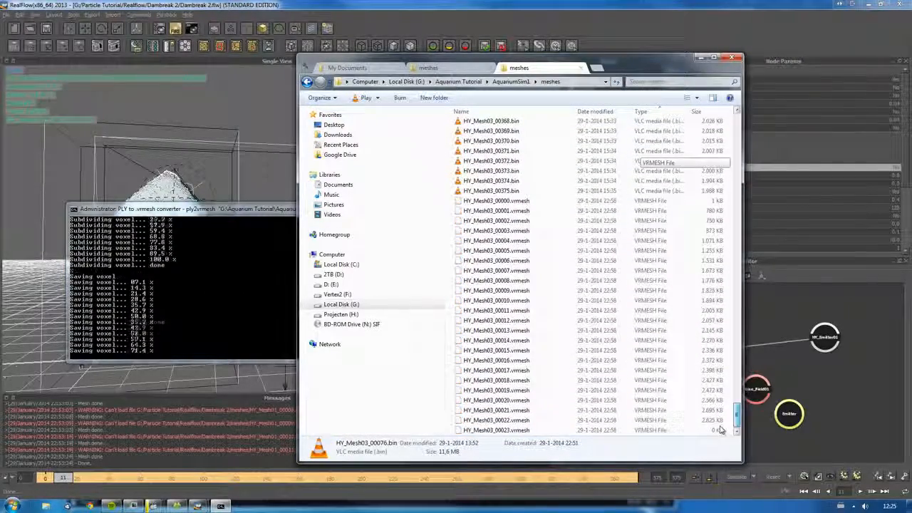
left_click(538, 202)
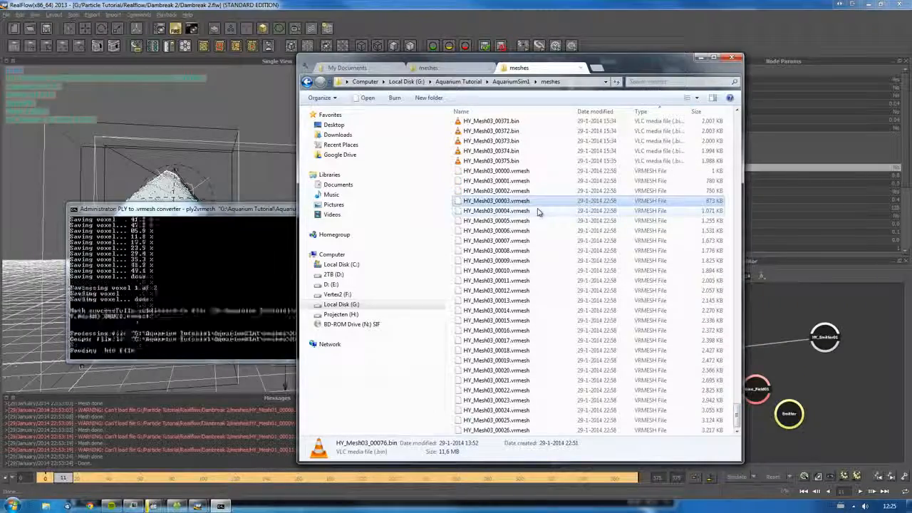